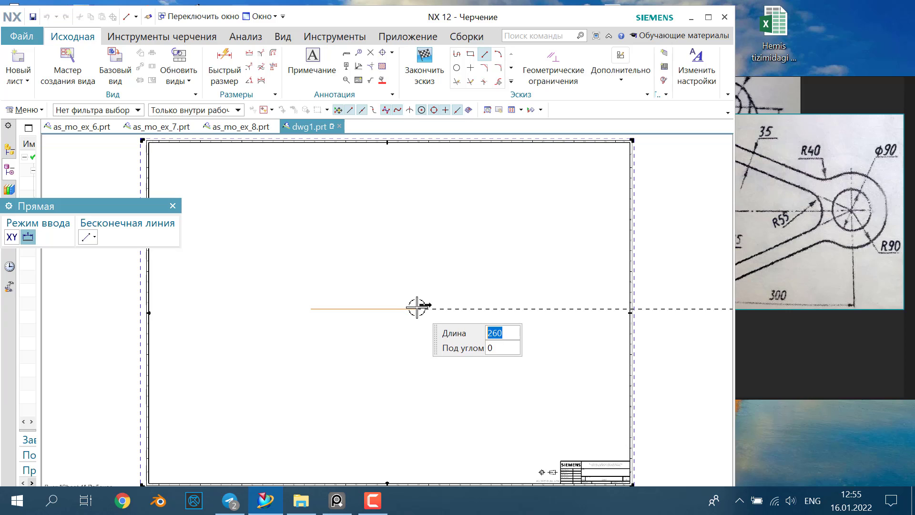
Finish the horizontal line in the middle of the sheet with a length of 300 mm at angle 0
type("300")
key("Tab")
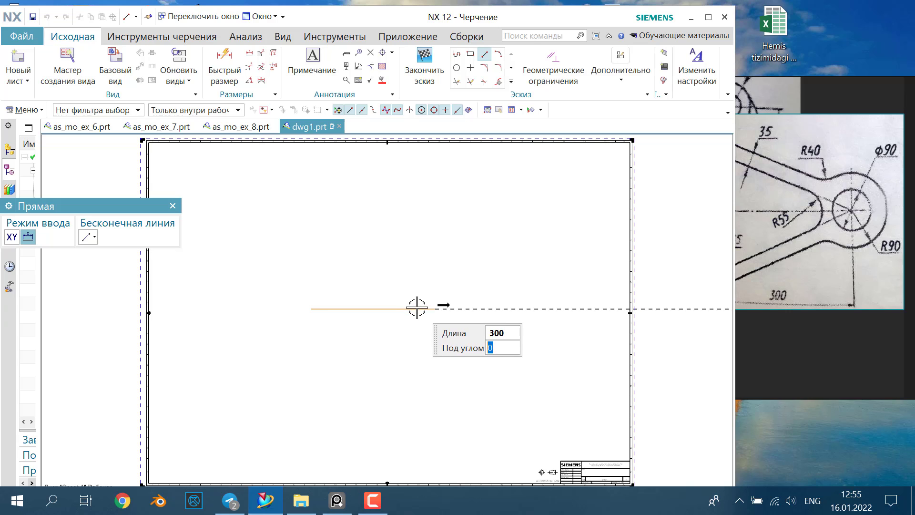
key("Return")
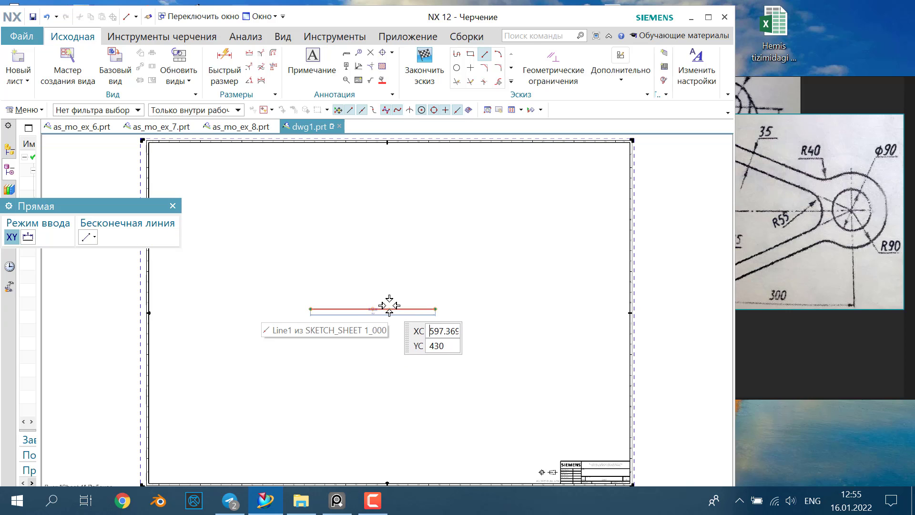
scroll(376, 306, "up", 5)
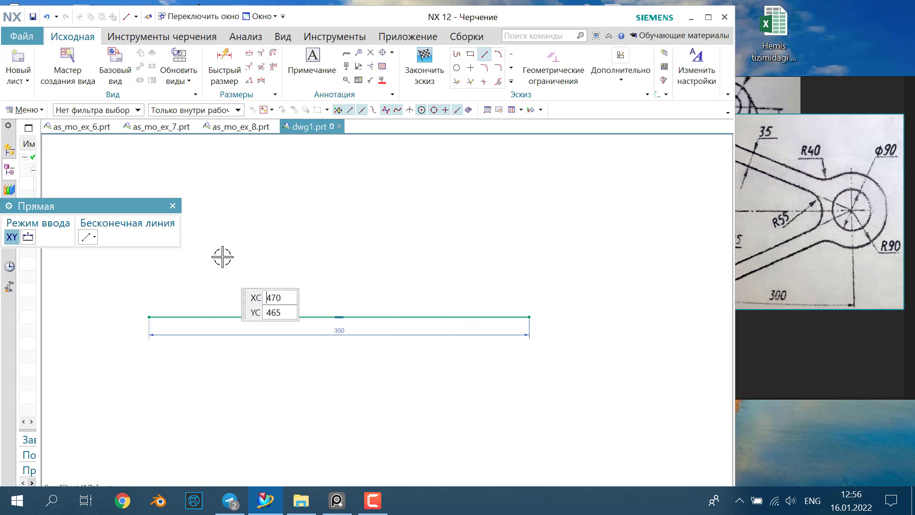
left_click(172, 206)
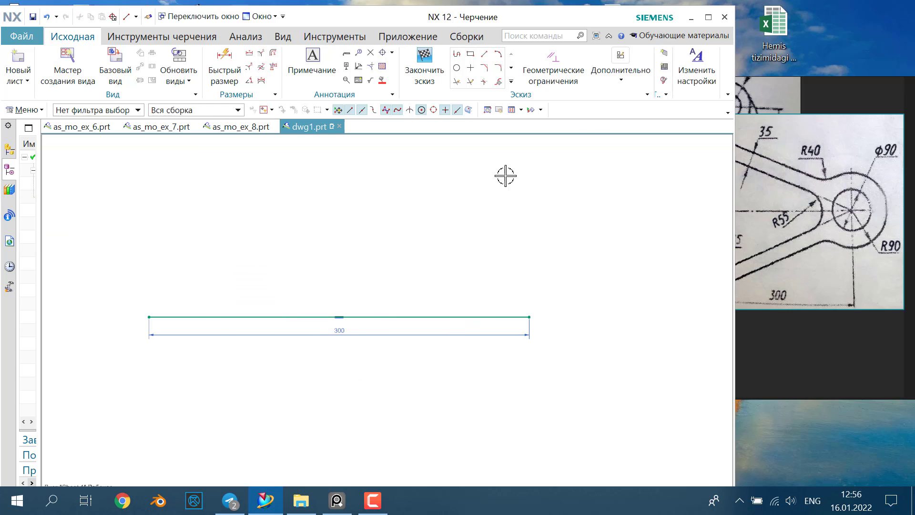
Offset the 300 mm line symmetrically by 110 mm to create parallel lines above and below it
left_click(512, 81)
left_click(512, 145)
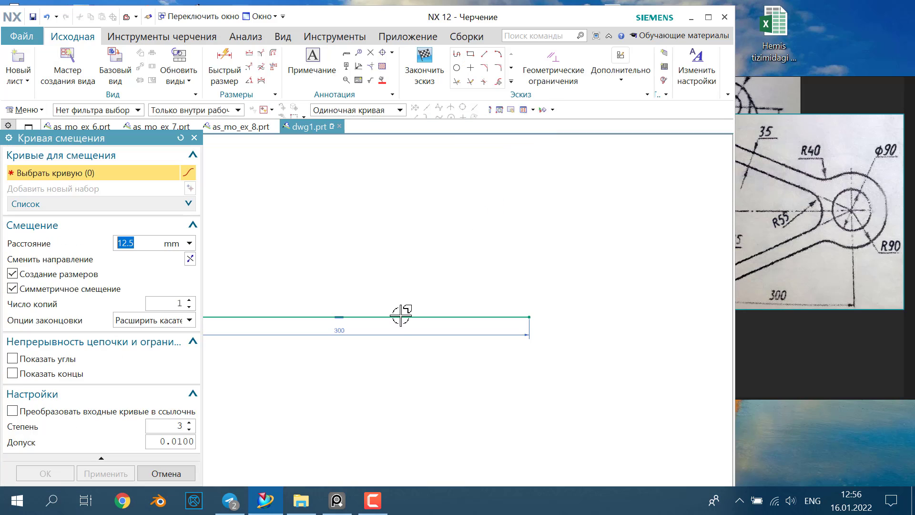
left_click(403, 316)
left_click(802, 289)
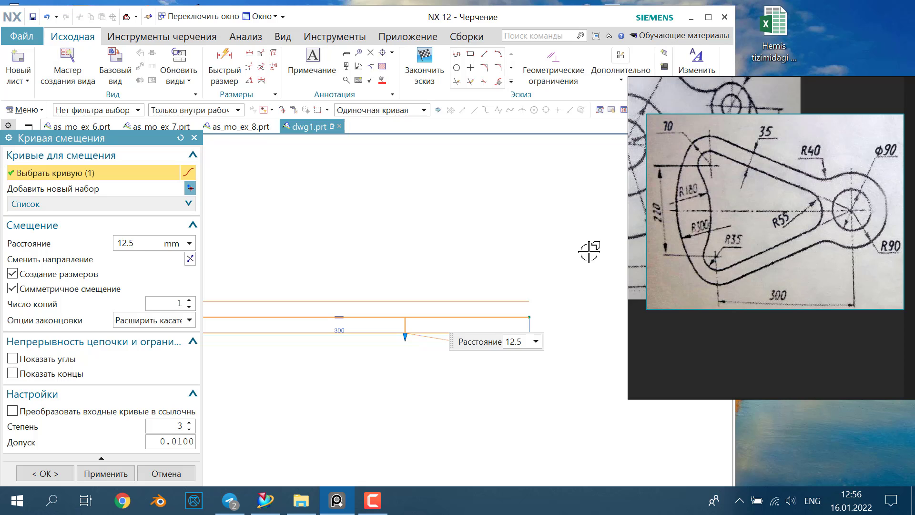
left_click(143, 243)
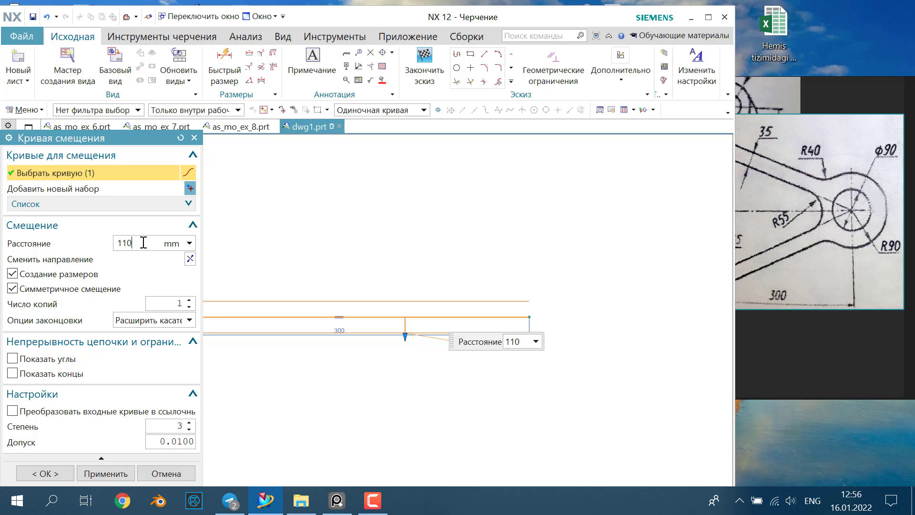
type("110")
key("Return")
left_click(106, 473)
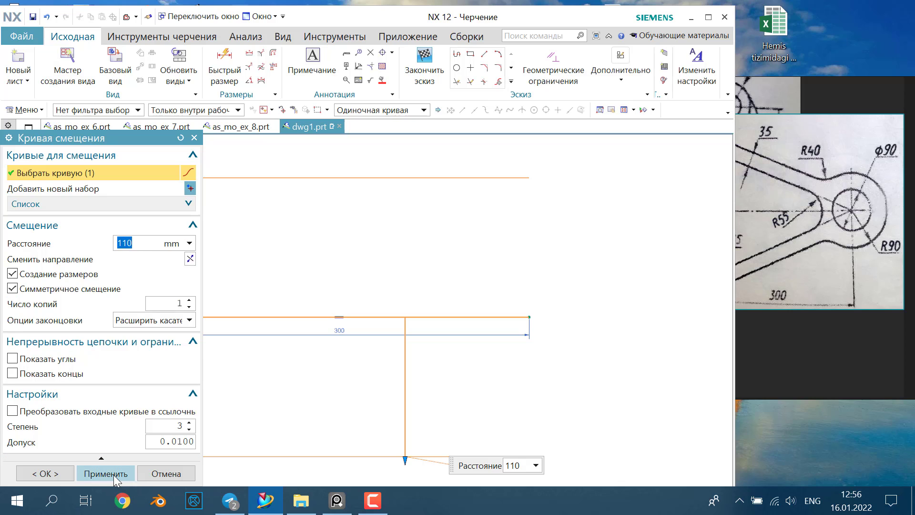
left_click(194, 137)
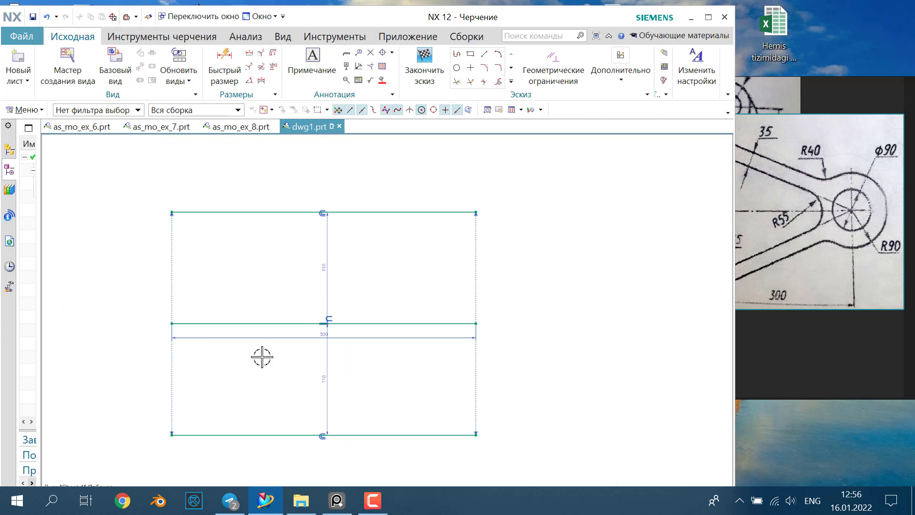
Delete the offset constraints, with their 110 mm dimensions, that tie the upper and lower lines to the middle line
left_click(783, 268)
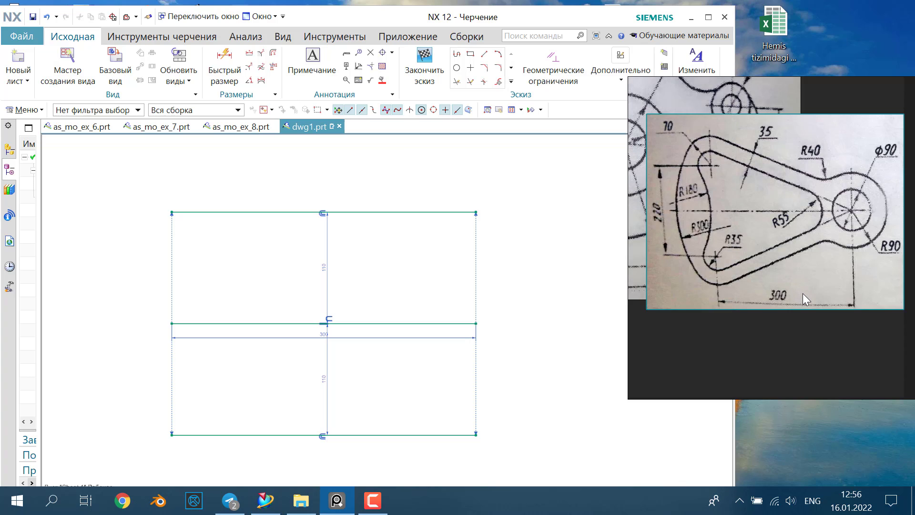
scroll(449, 310, "up", 3)
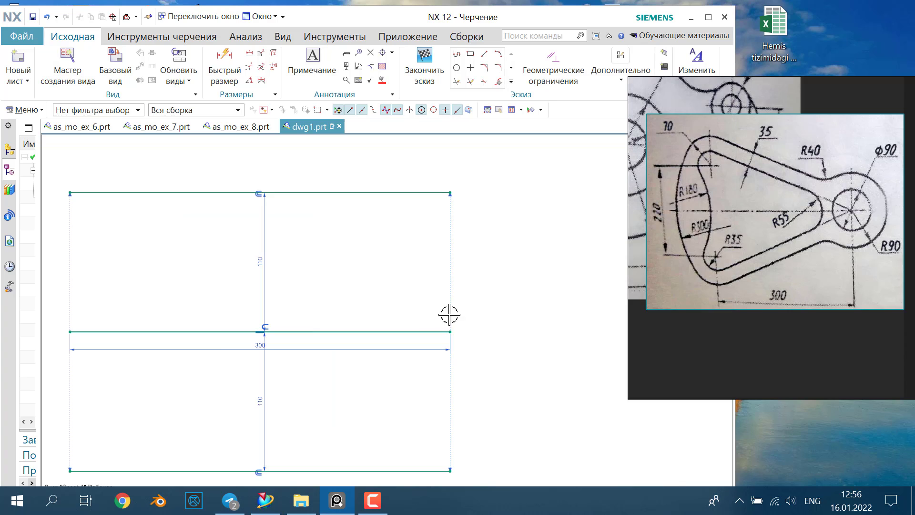
left_click(228, 332)
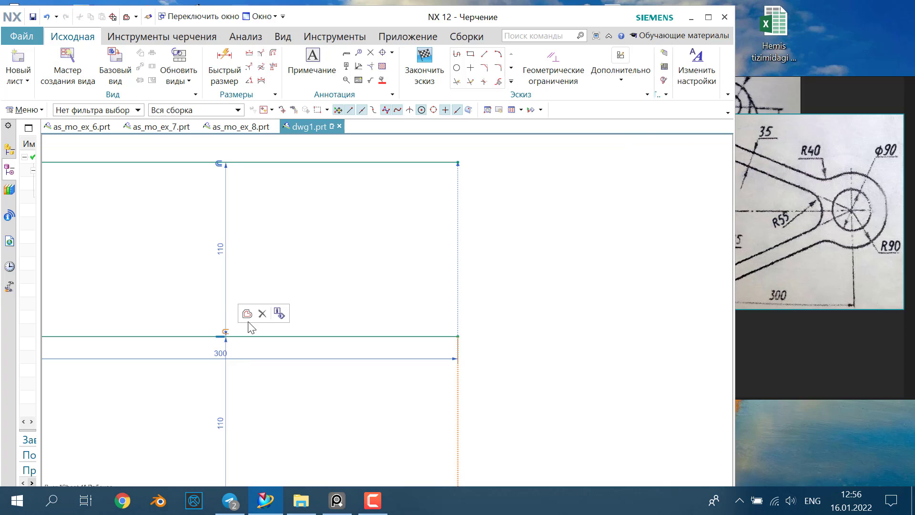
left_click(262, 313)
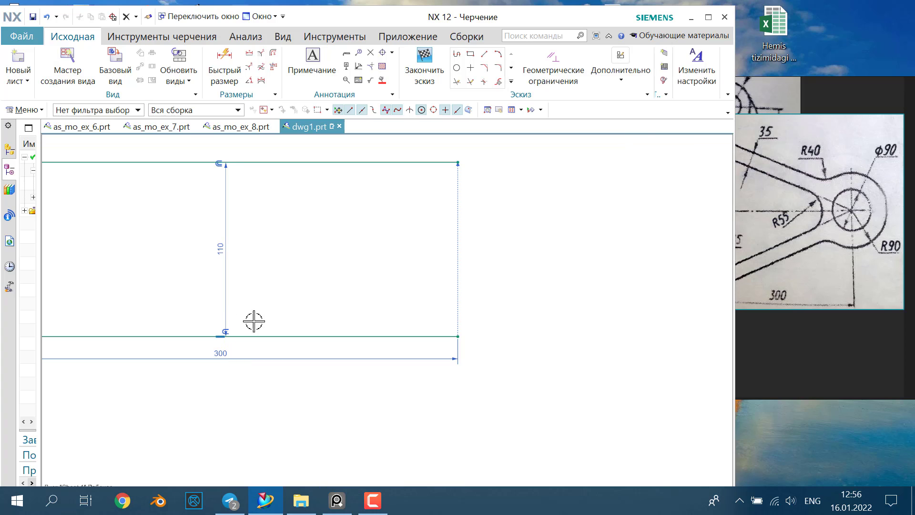
left_click(227, 330)
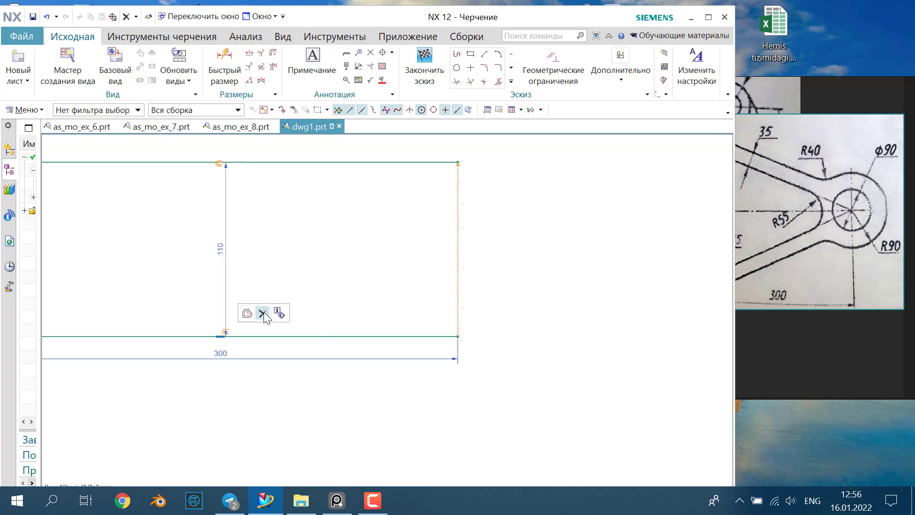
left_click(262, 313)
scroll(363, 389, "down", 3)
middle_click_drag(372, 399, 448, 368, "shift")
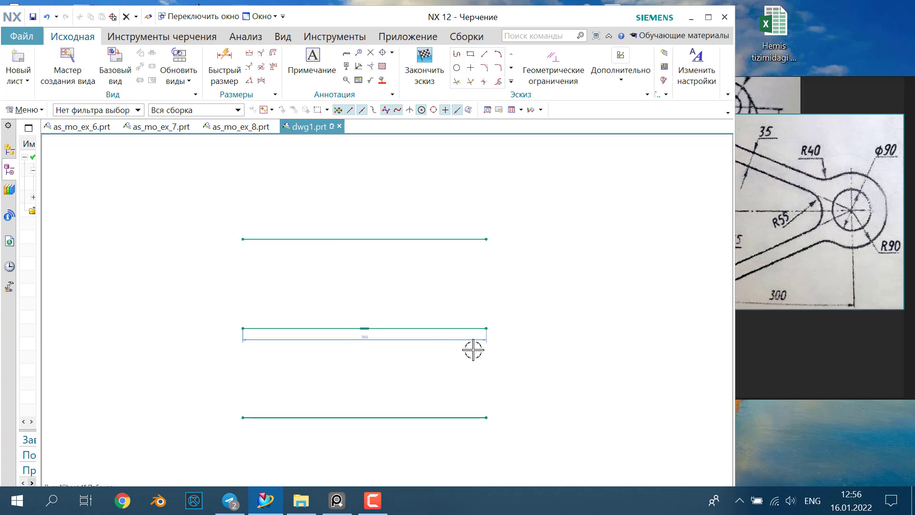
Draw two concentric circles, 90 mm and 180 mm in diameter, centred on the right end of the middle line
left_click(821, 238)
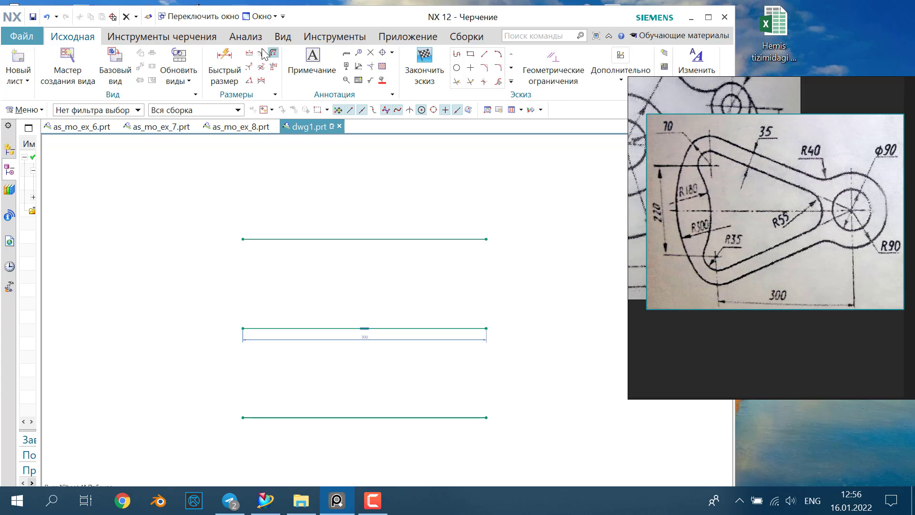
left_click(457, 67)
left_click(486, 328)
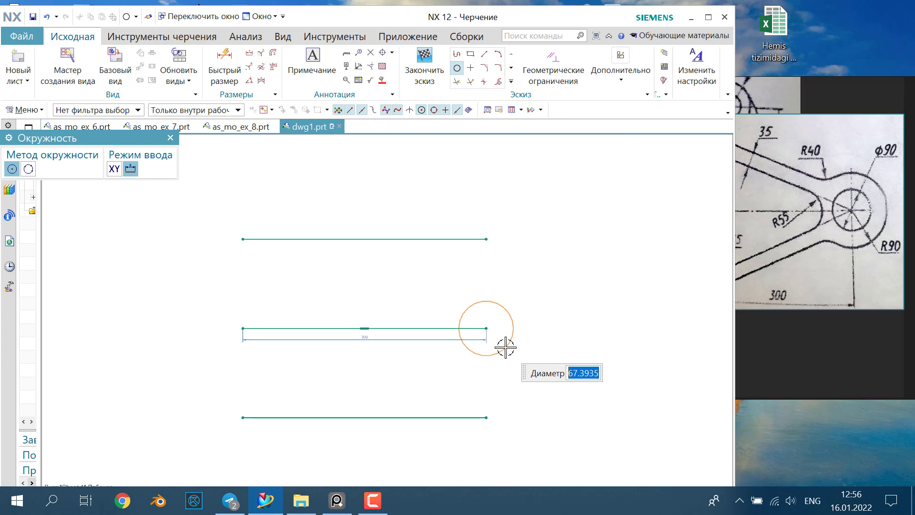
type("90")
key("Return")
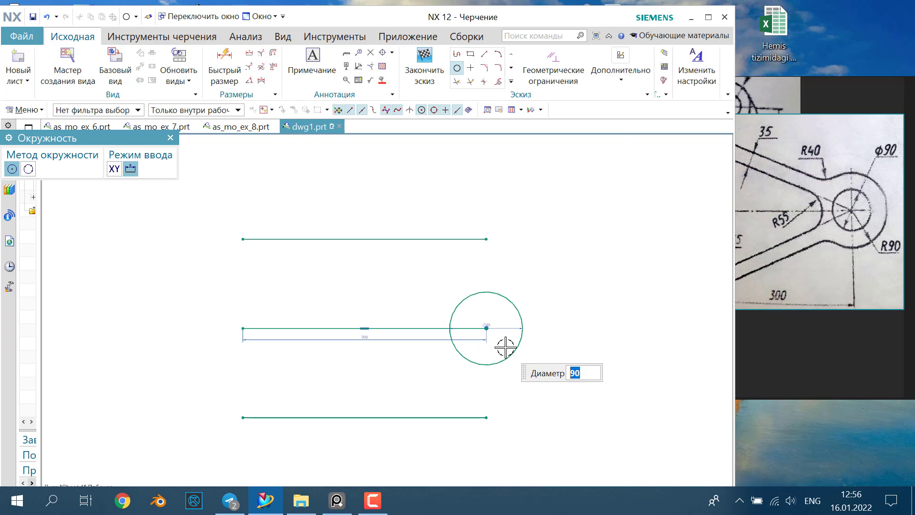
left_click(486, 328)
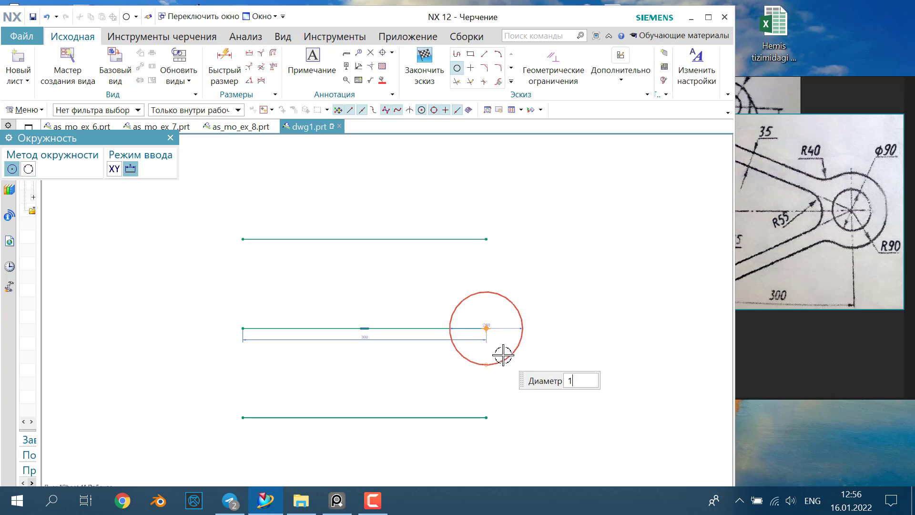
key("Return")
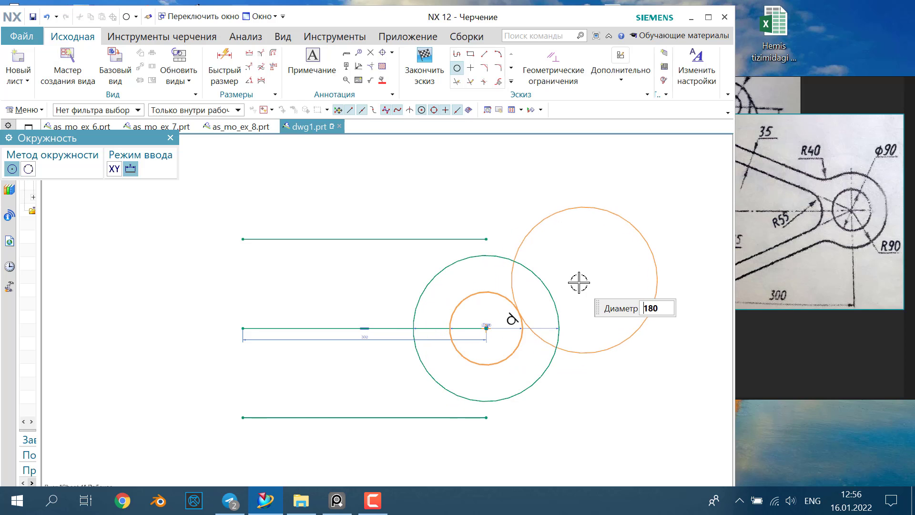
key("Escape")
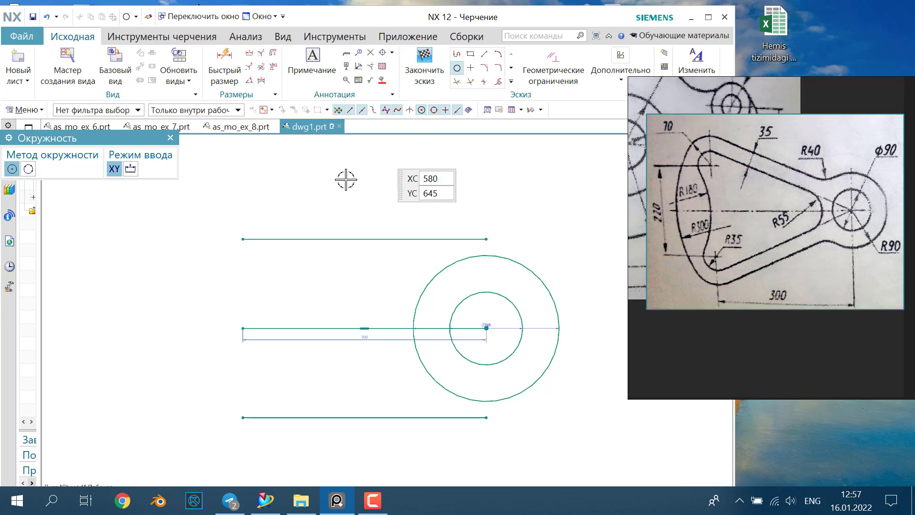
Draw 70 mm diameter circles centred on the left ends of the upper and lower lines
left_click(242, 239)
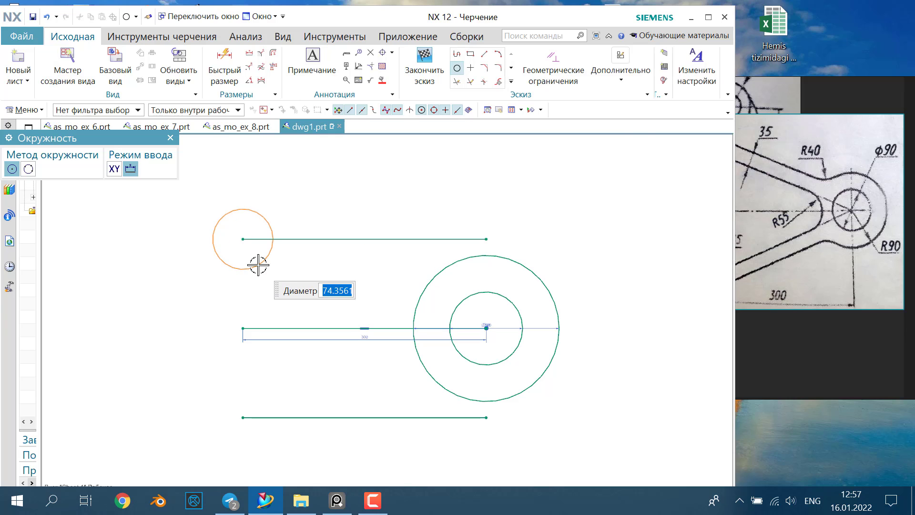
type("70")
key("Return")
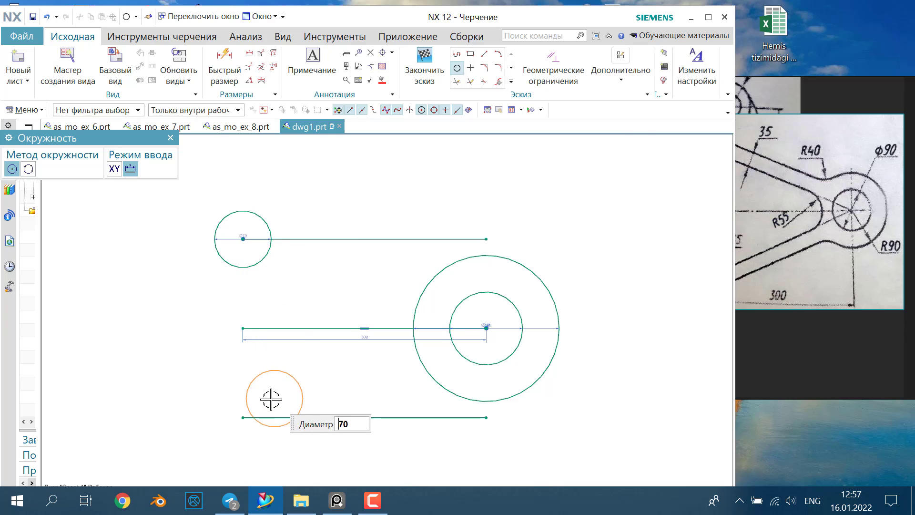
left_click(243, 417)
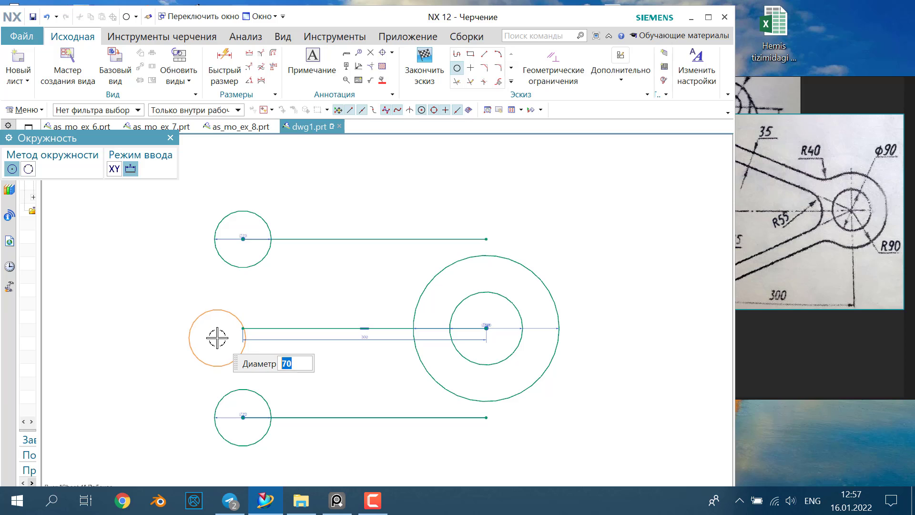
Add 140 mm diameter circles concentric with the 70 mm circles on the upper and lower lines
left_click(243, 238)
type("14")
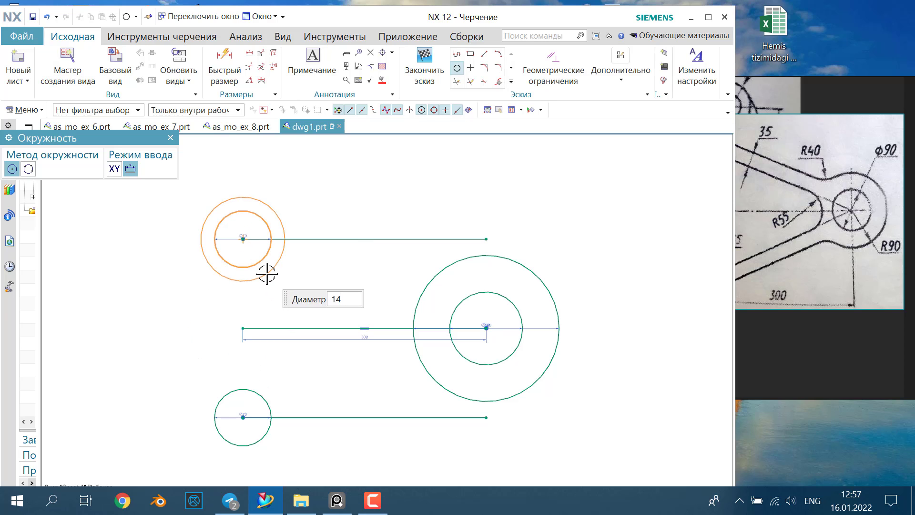
type("0")
key("Return")
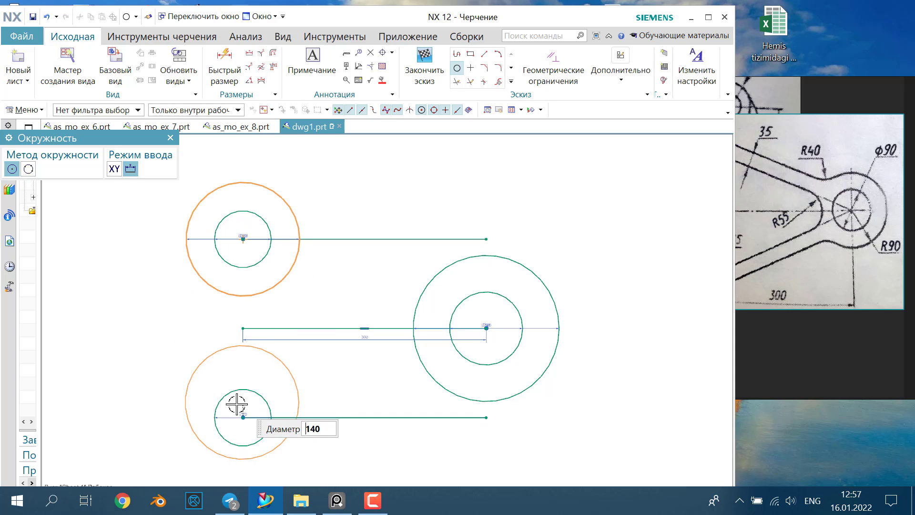
left_click(239, 417)
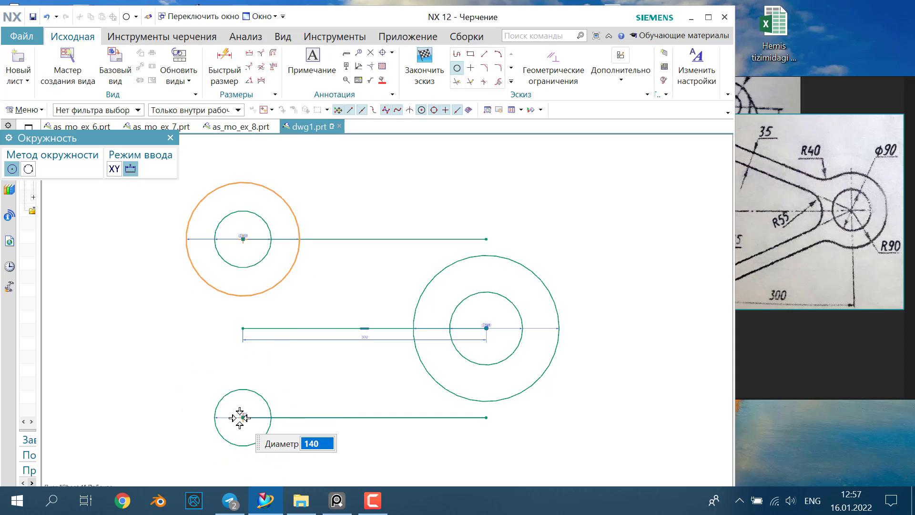
left_click(170, 137)
Move the upper outer circle's diameter dimension outside the circles and delete the inner circle's diameter dimension
scroll(267, 241, "up", 3)
left_click_drag(239, 217, 56, 145)
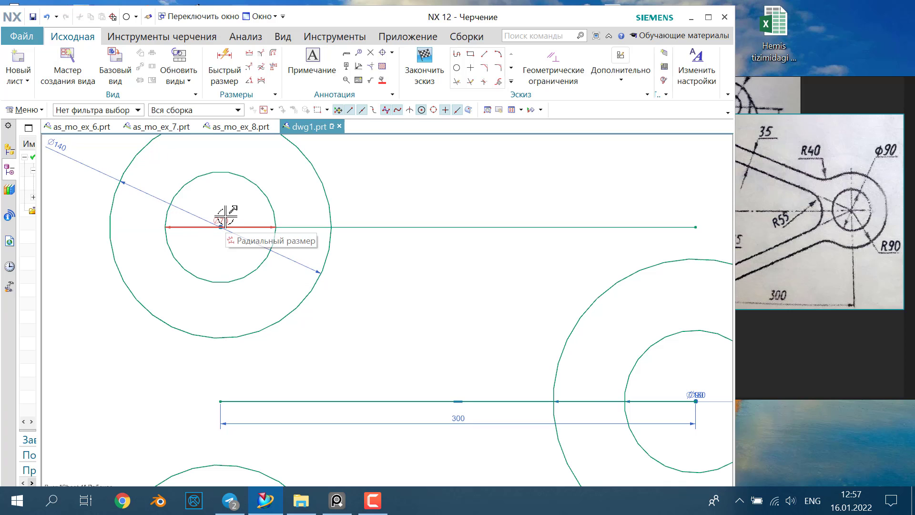
left_click(839, 339)
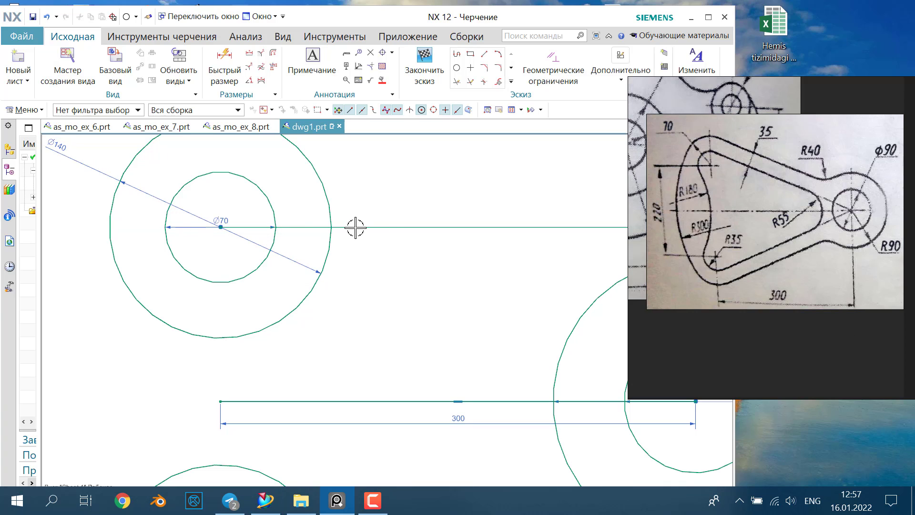
left_click(232, 226)
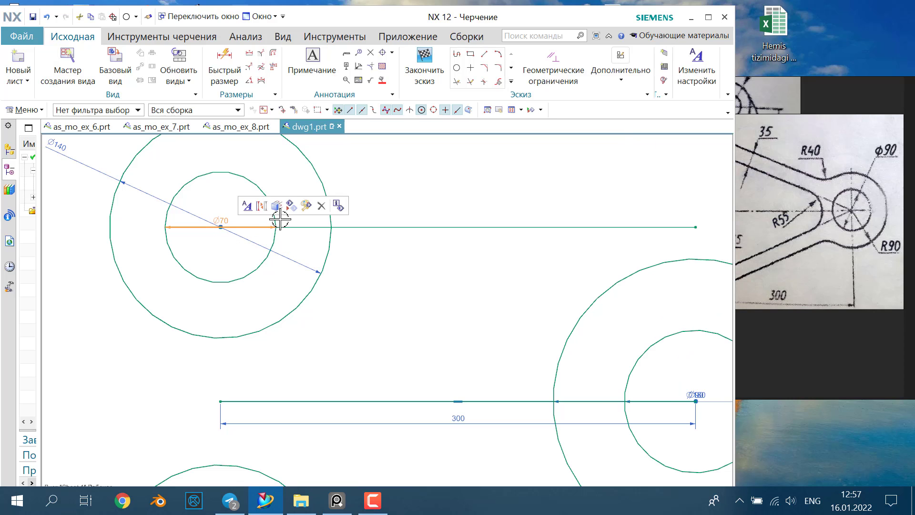
left_click(321, 206)
Move the lower inner circle's diameter dimension to the lower left, outside the concentric circles
scroll(139, 405, "down", 2)
middle_click_drag(139, 405, 296, 230, "shift")
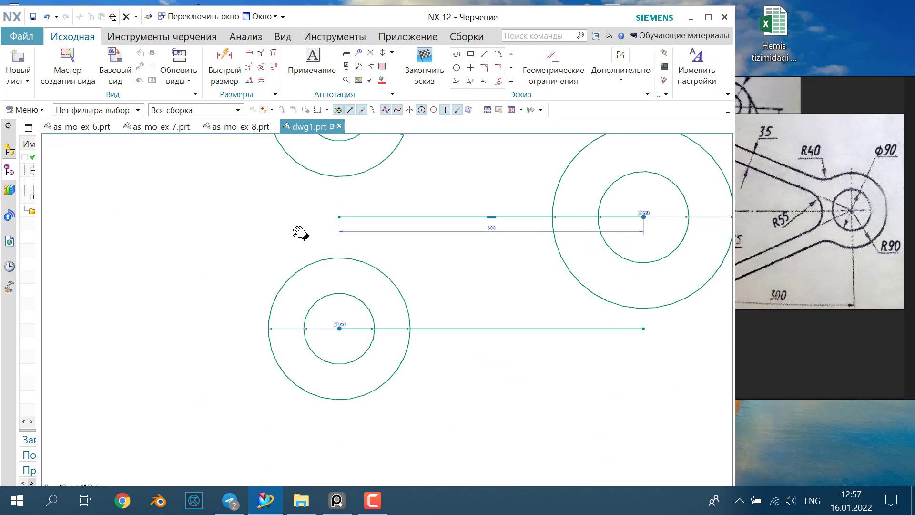
left_click_drag(329, 328, 241, 364)
middle_click_drag(240, 244, 227, 342, "shift")
scroll(247, 349, "down", 1)
middle_click_drag(290, 417, 334, 266, "shift")
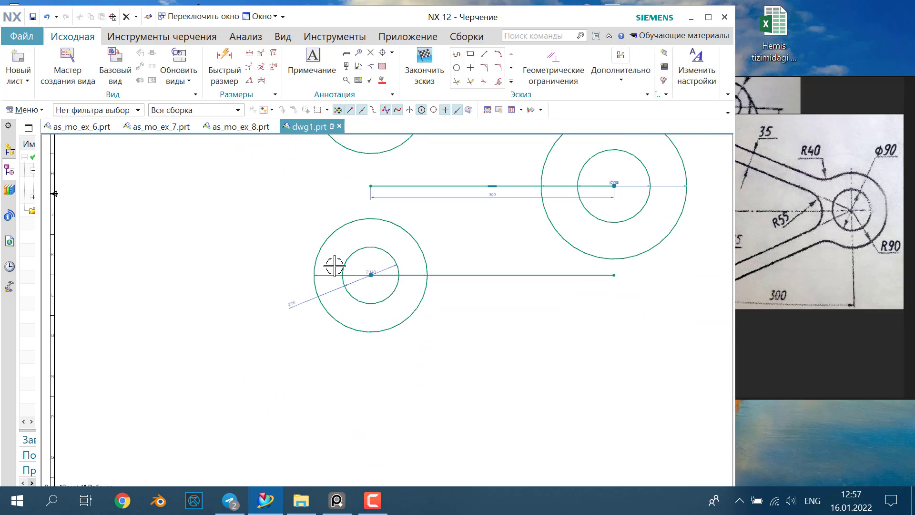
Delete the lower outer circle's diameter dimension and move the inner circle's diameter dimension to the upper right
scroll(353, 268, "up", 2)
left_click(363, 277)
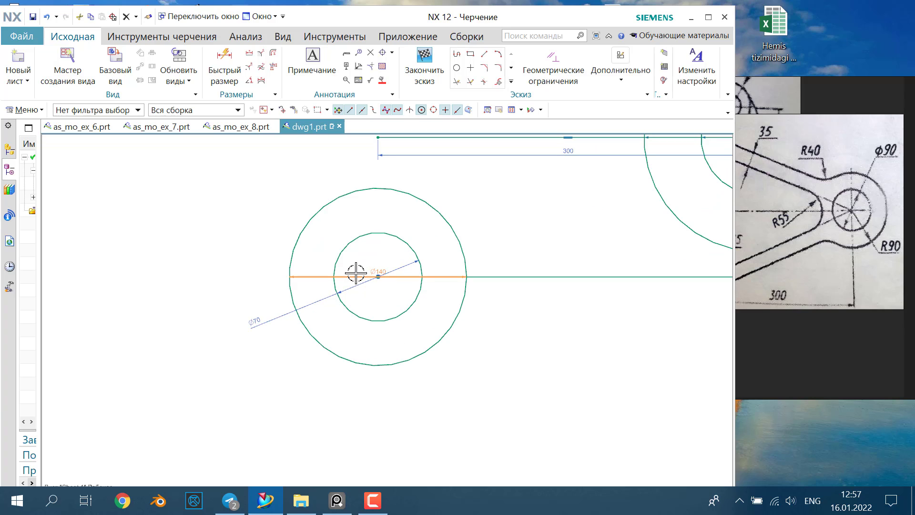
left_click(453, 258)
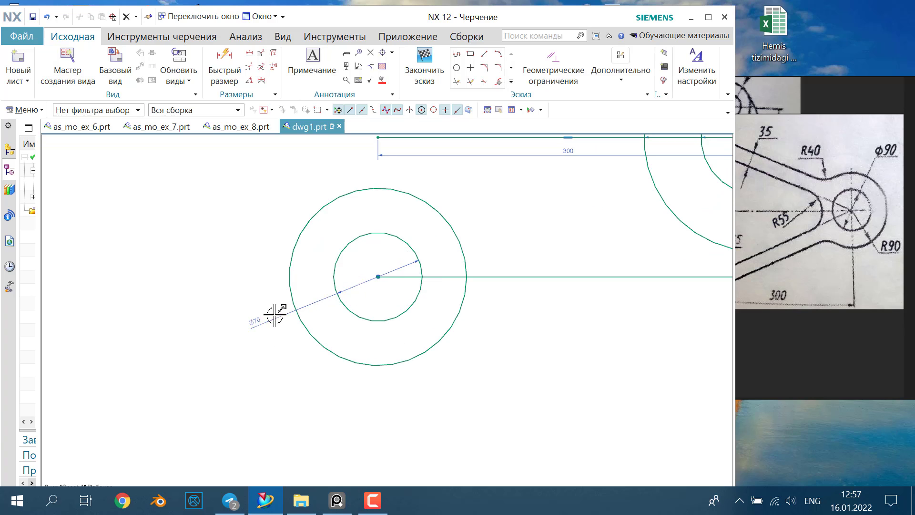
mouse_move(266, 315)
left_mouse_down()
mouse_move(306, 313)
mouse_move(466, 230)
left_mouse_up()
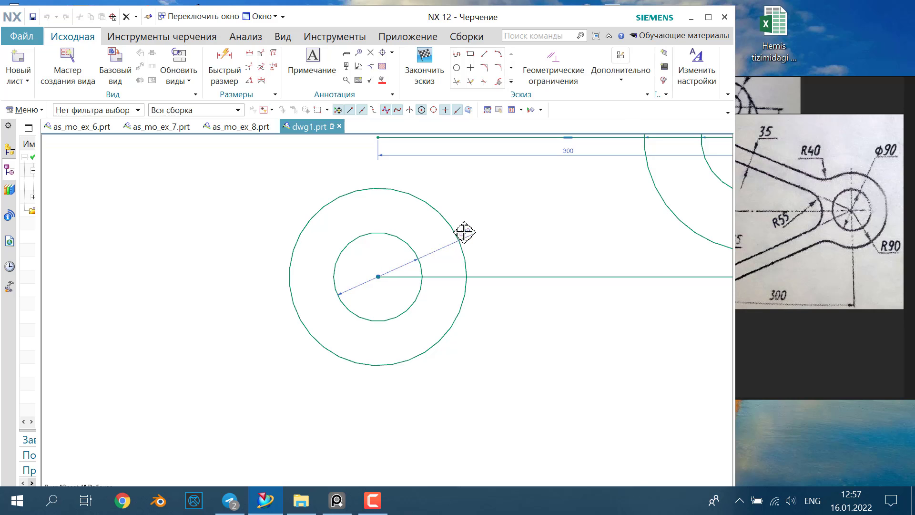
scroll(491, 209, "down", 2)
scroll(491, 239, "down", 3)
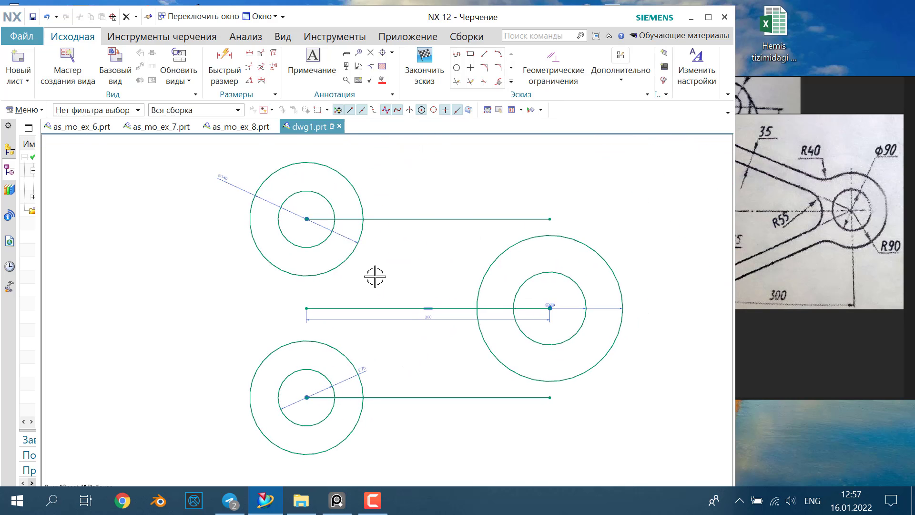
left_click(799, 299)
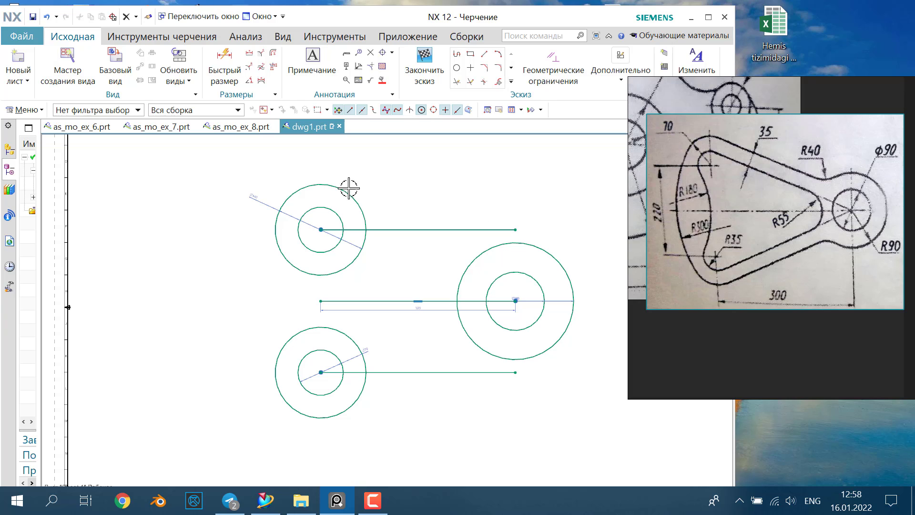
left_click(499, 55)
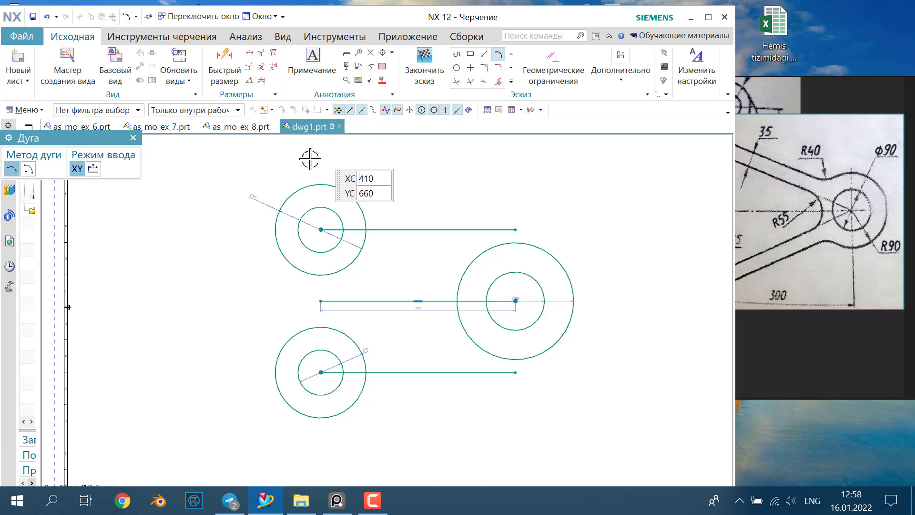
left_click(761, 354)
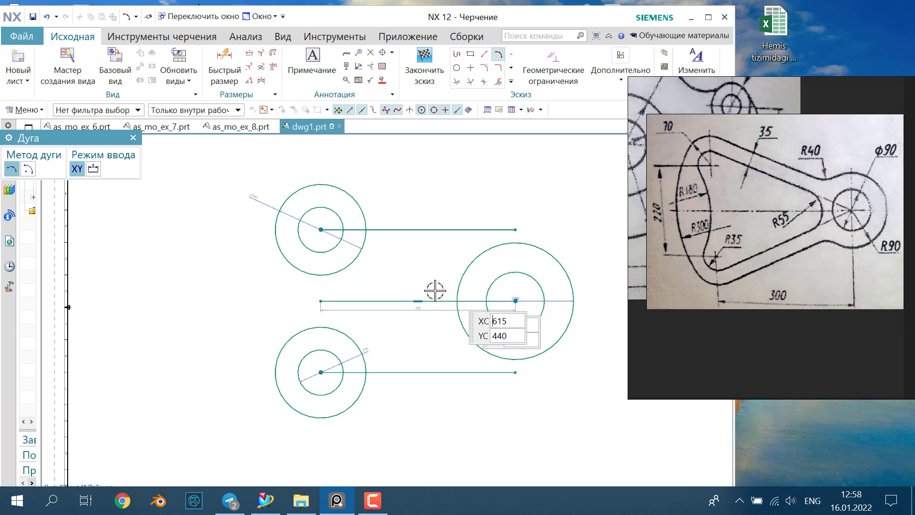
left_click(280, 209)
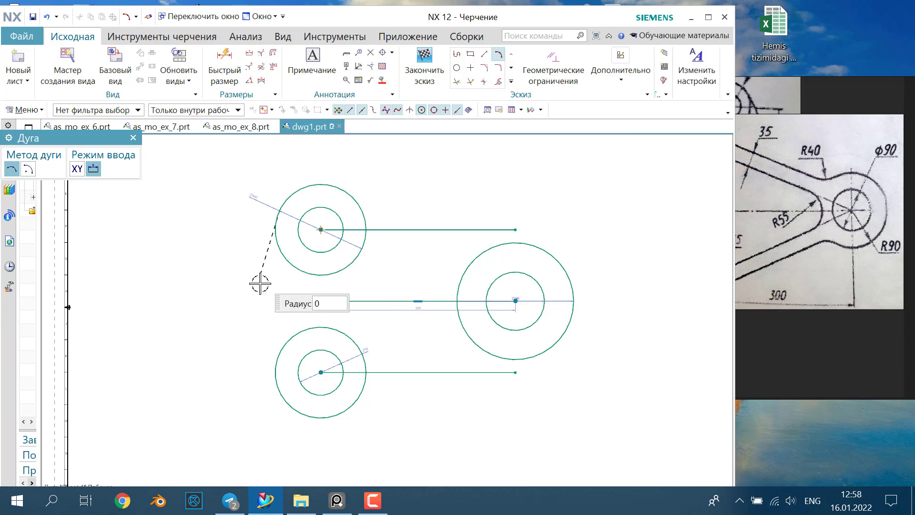
left_click(279, 391)
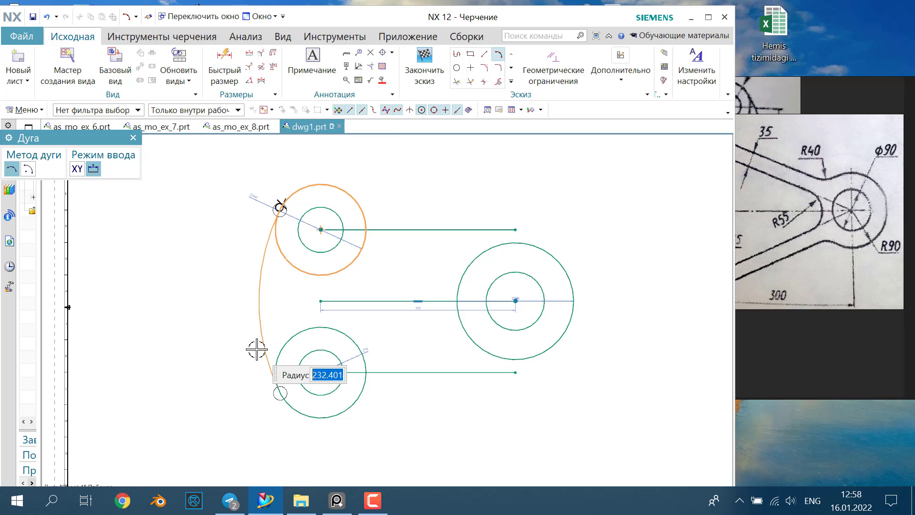
left_click(785, 373)
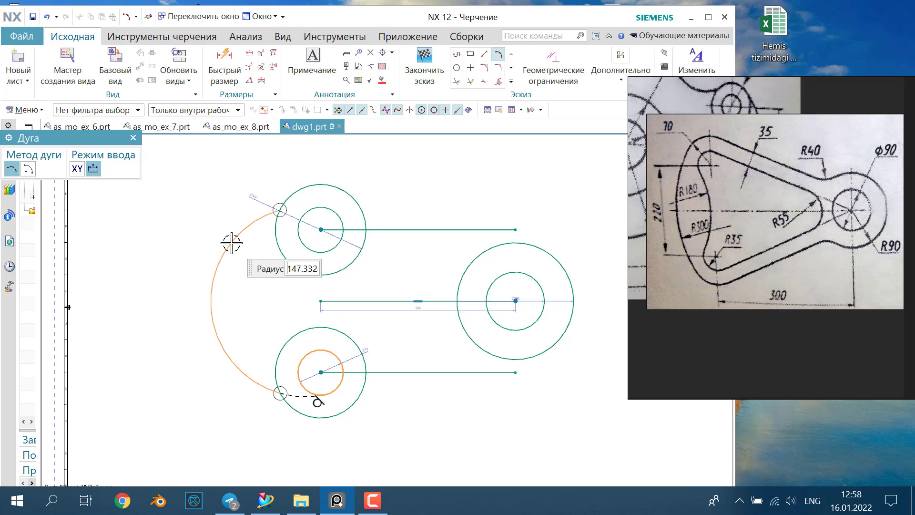
middle_click(307, 370)
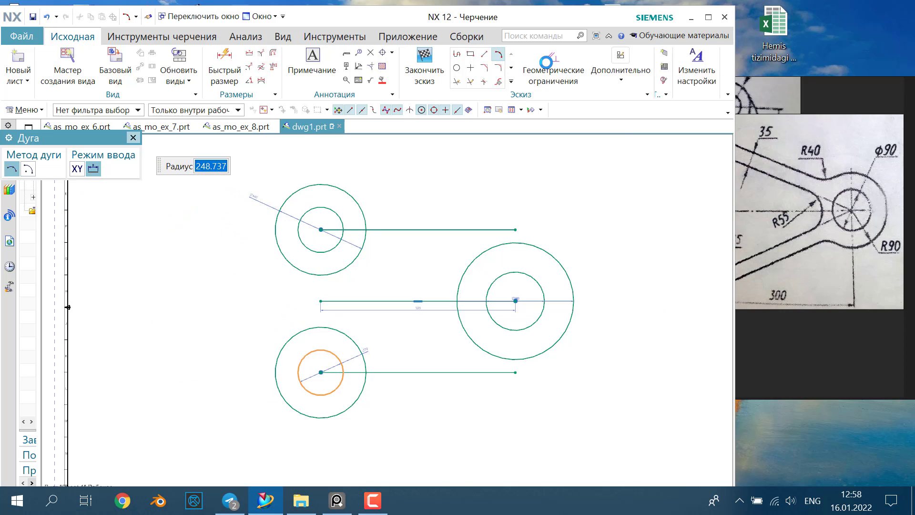
Draw an arc of radius 300 mm bulging outward on the left, tangent to the upper and lower outer circles
left_click(497, 57)
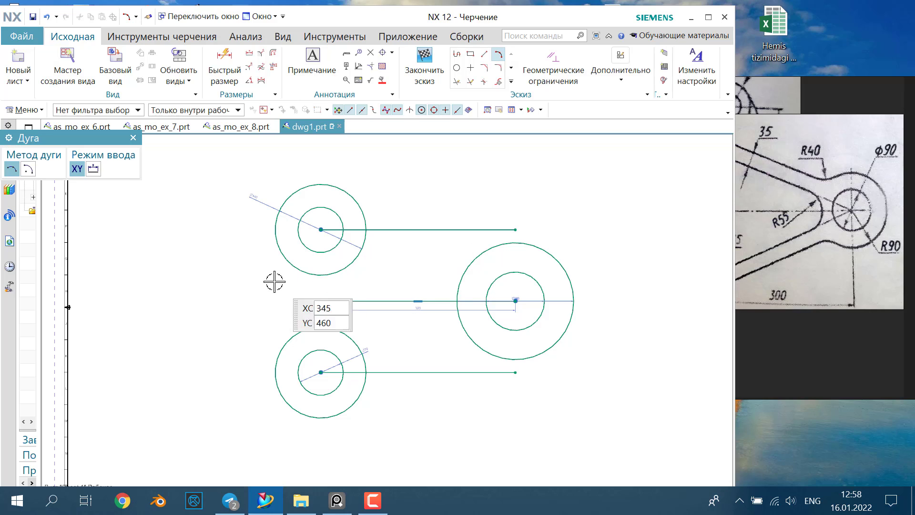
left_click(278, 215)
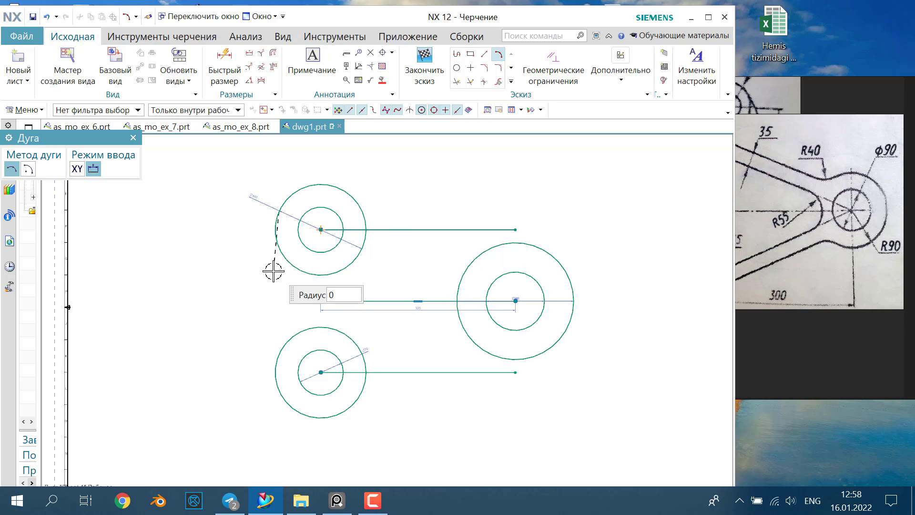
left_click(278, 390)
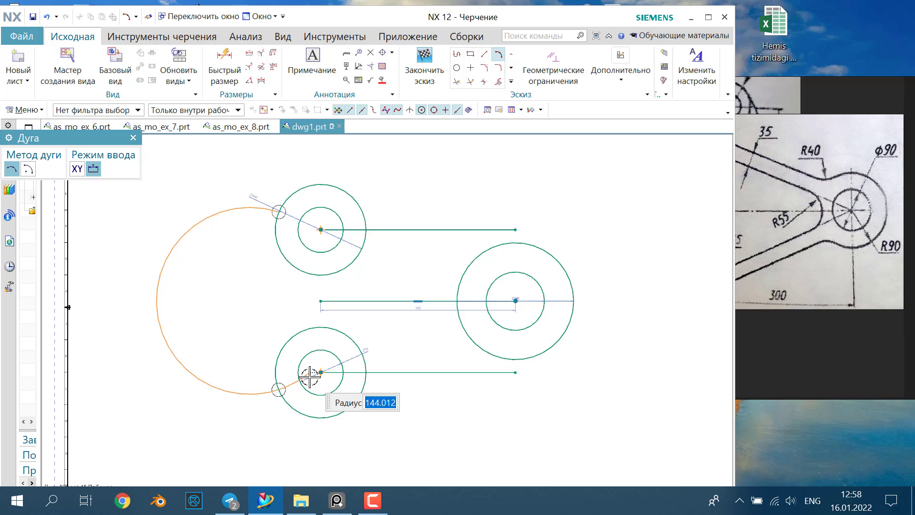
type("300")
key("Return")
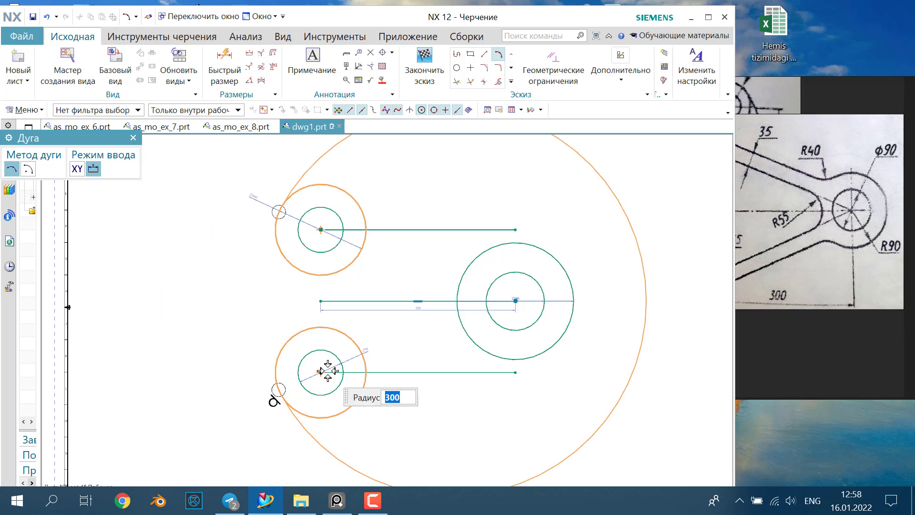
left_click(274, 329)
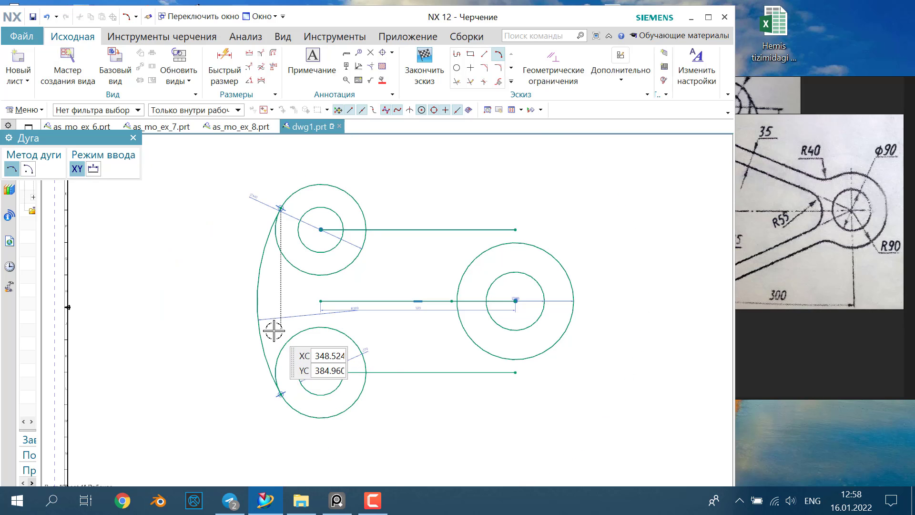
left_click(133, 138)
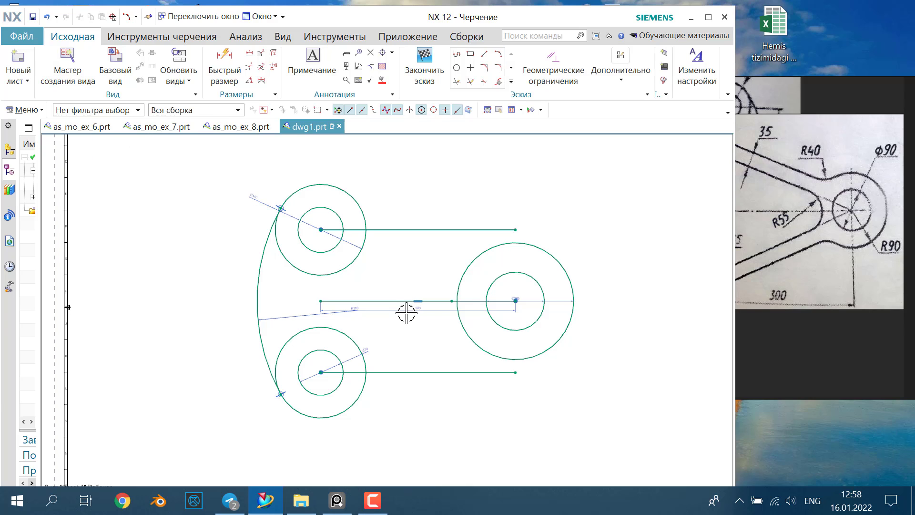
Draw a straight line from the centre of the right-hand circles to the upper side of the upper inner circle, ending tangent to it
left_click(763, 355)
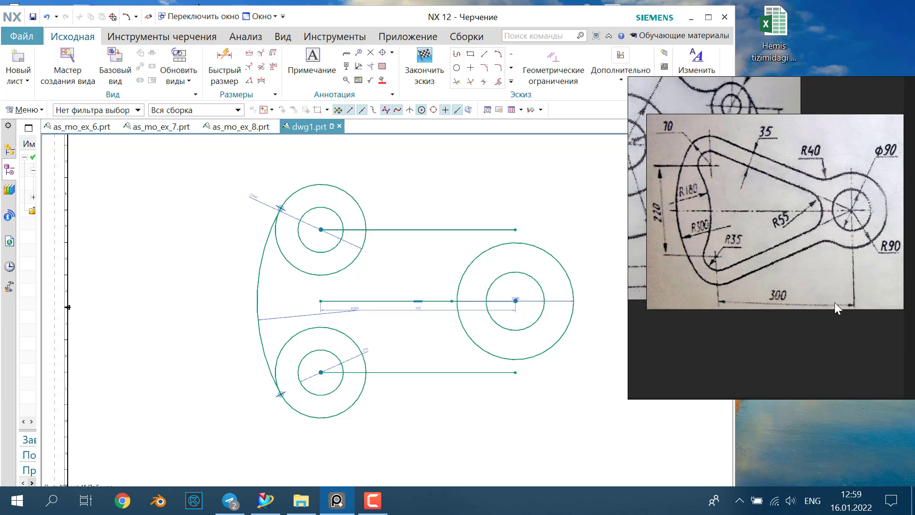
left_click(485, 54)
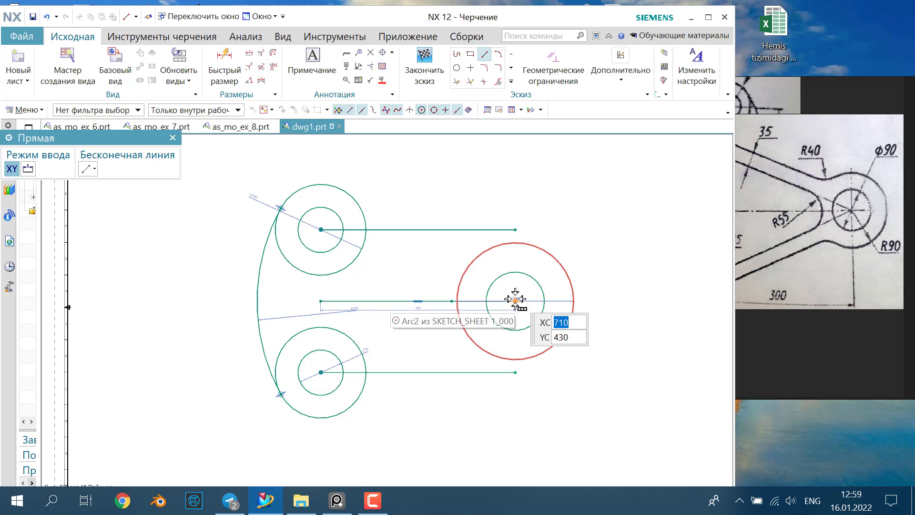
left_click(516, 299)
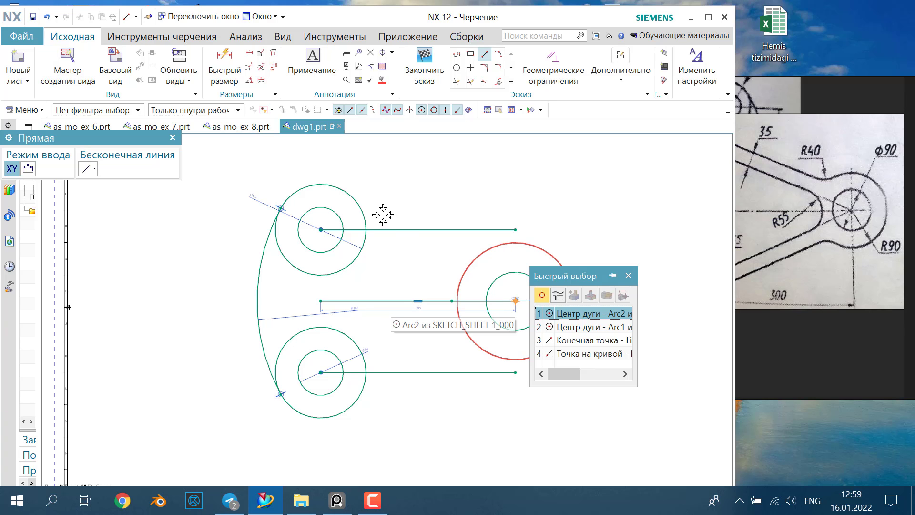
left_click(548, 328)
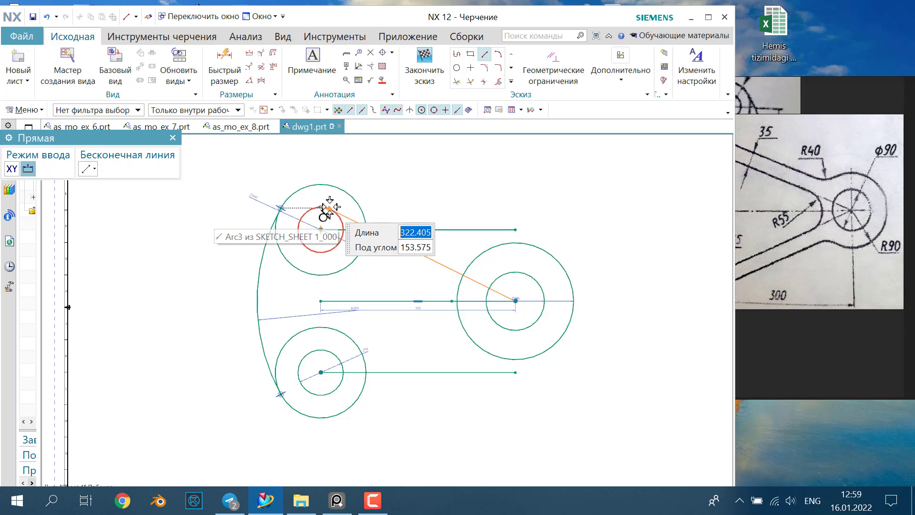
left_click(328, 208)
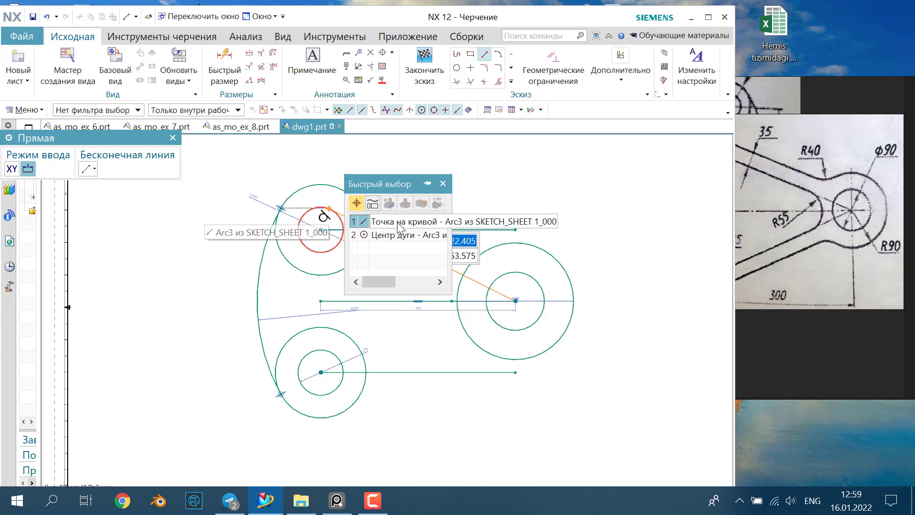
left_click(365, 221)
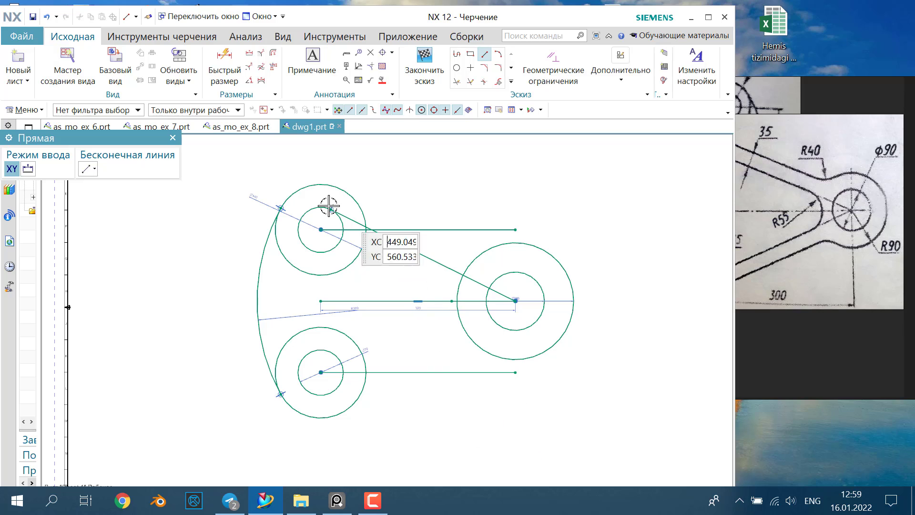
left_click(172, 138)
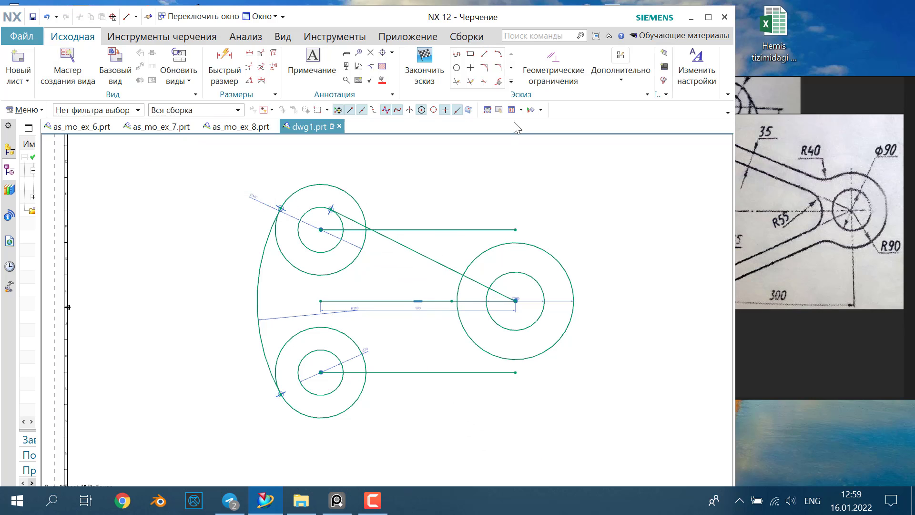
left_click(511, 82)
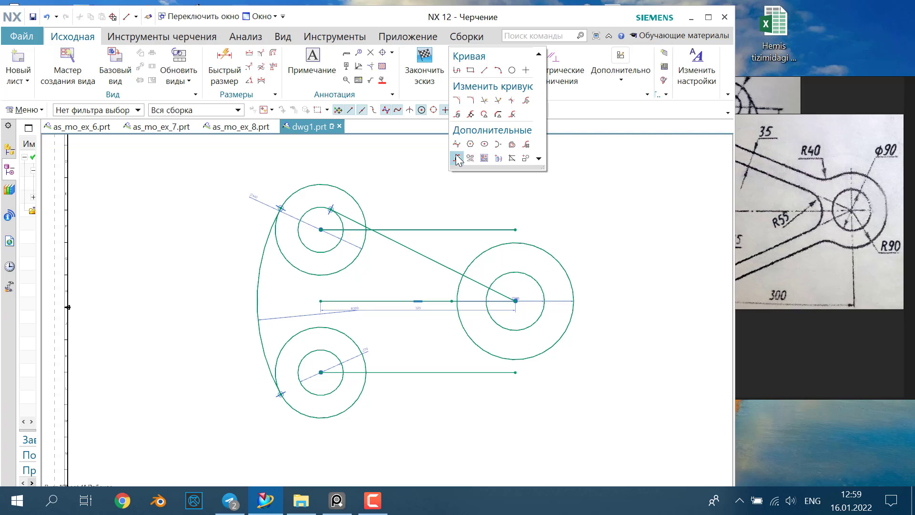
left_click(467, 151)
left_click(422, 249)
left_click(112, 212)
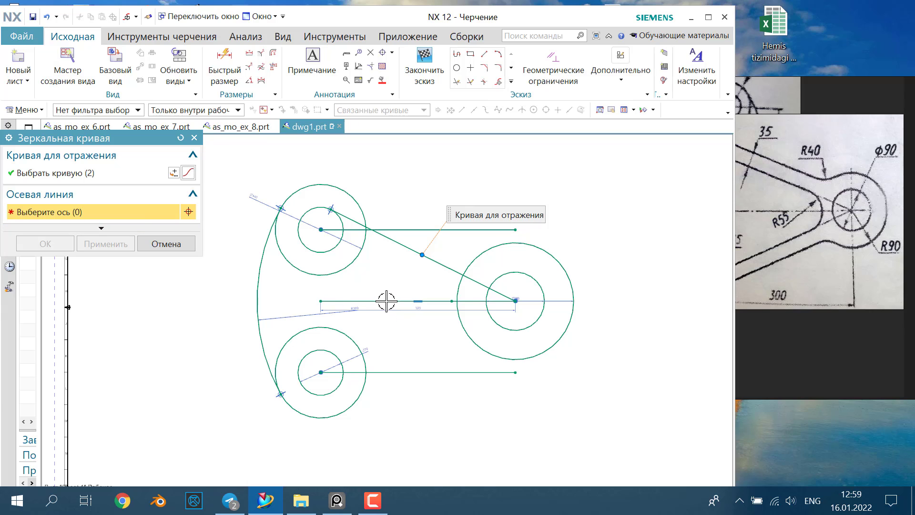
left_click(194, 138)
left_click(514, 86)
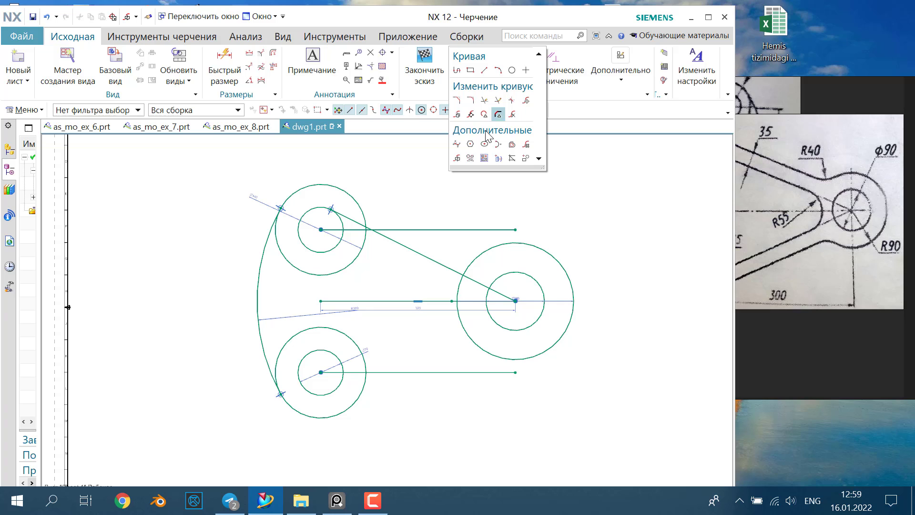
left_click(458, 116)
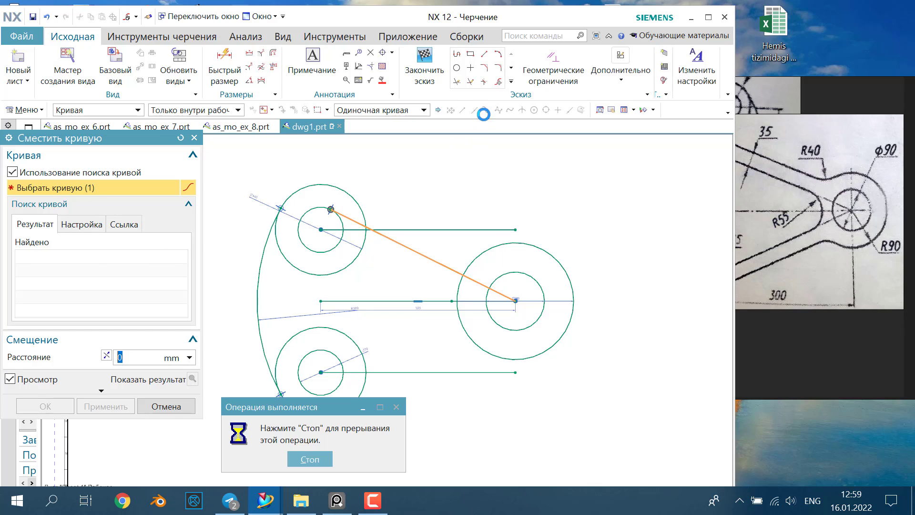
left_click(194, 138)
left_click(511, 82)
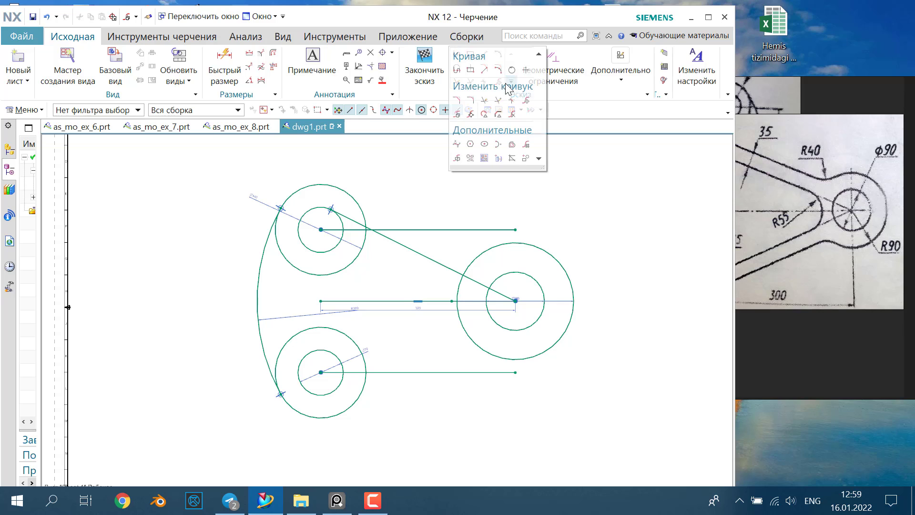
left_click(457, 159)
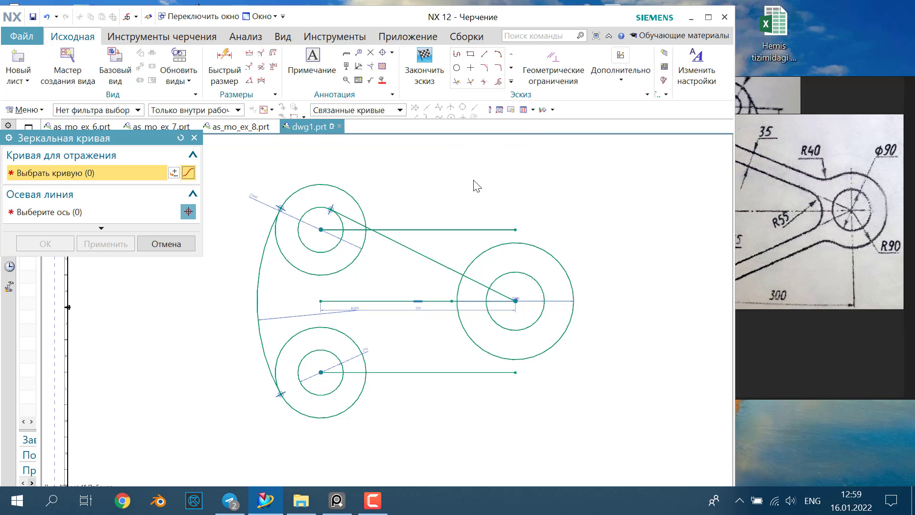
left_click(431, 265)
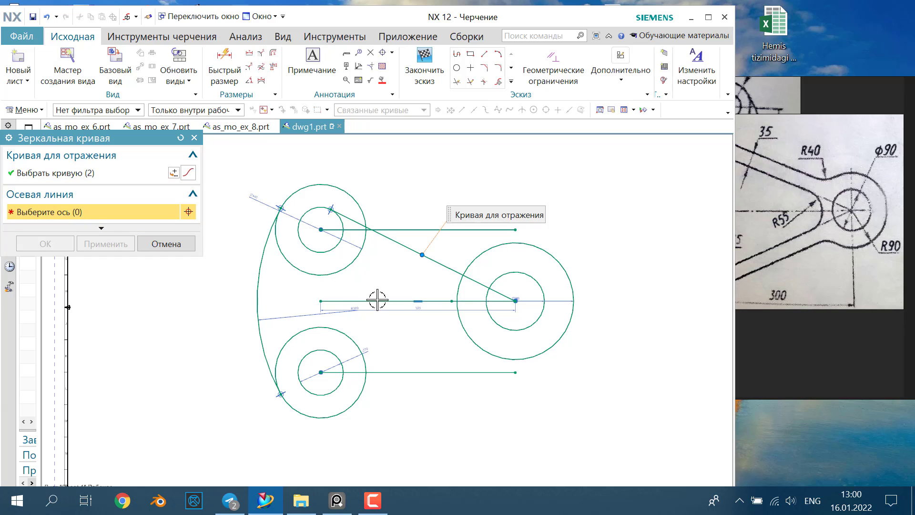
left_click(194, 138)
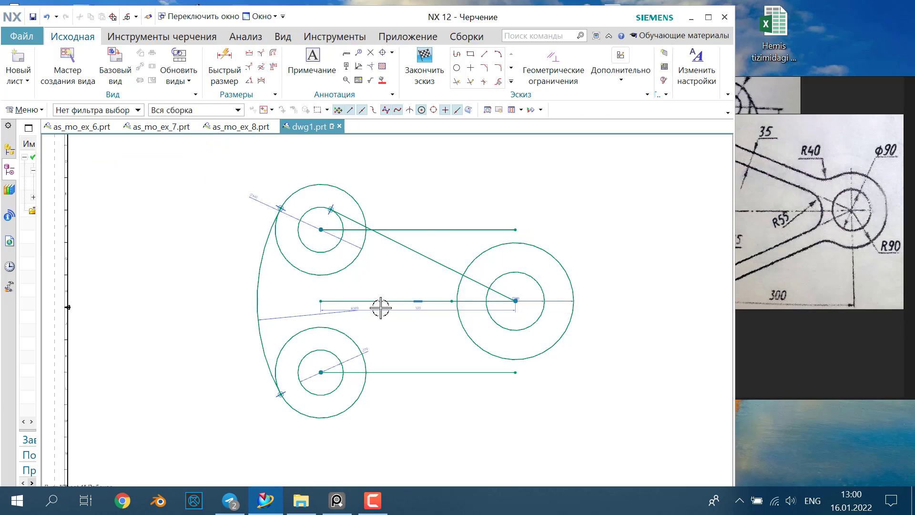
Delete the upper and lower horizontal base lines, leaving the middle one
left_click(463, 230)
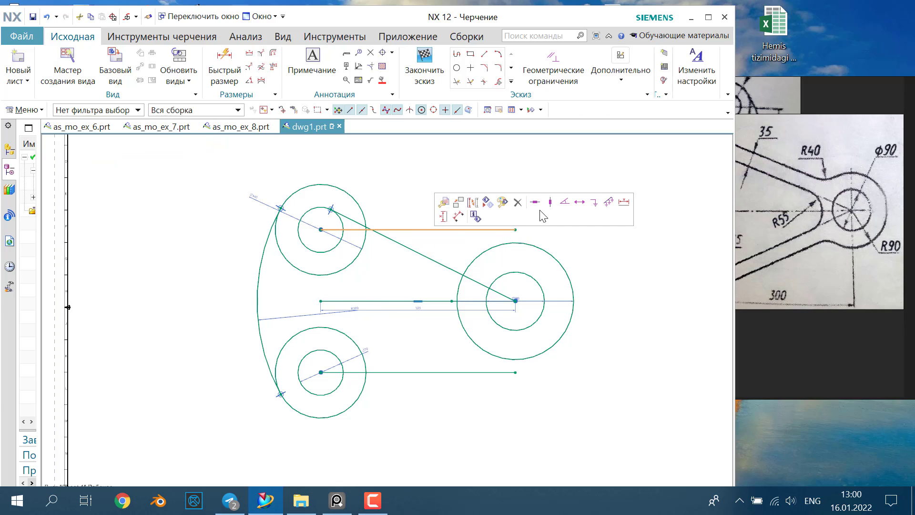
left_click(518, 202)
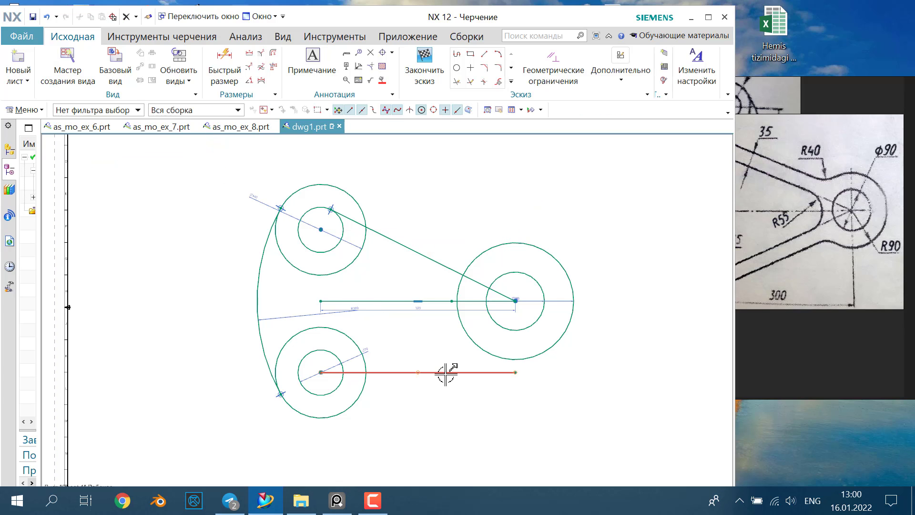
left_click(446, 372)
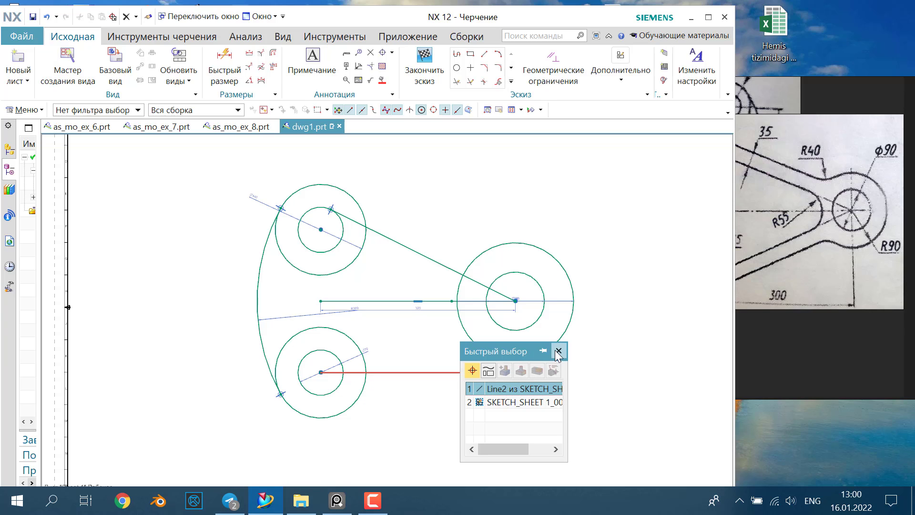
left_click(515, 389)
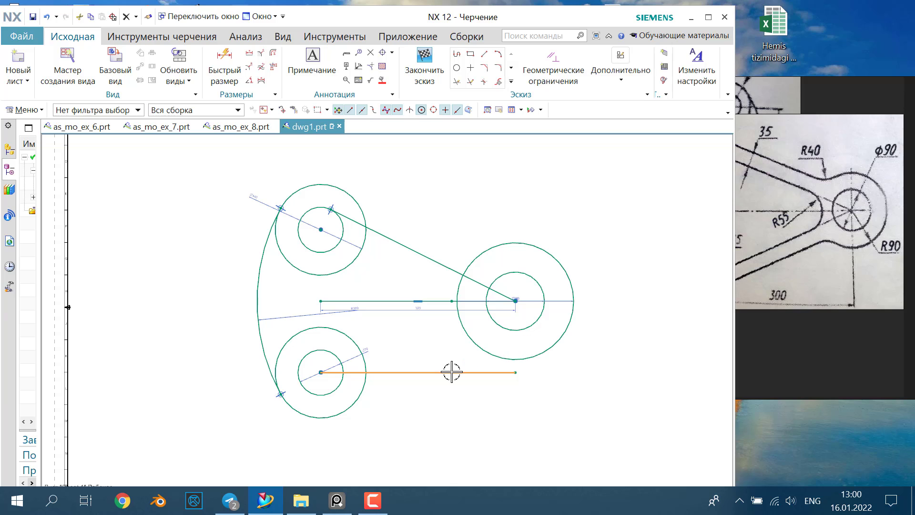
key("Delete")
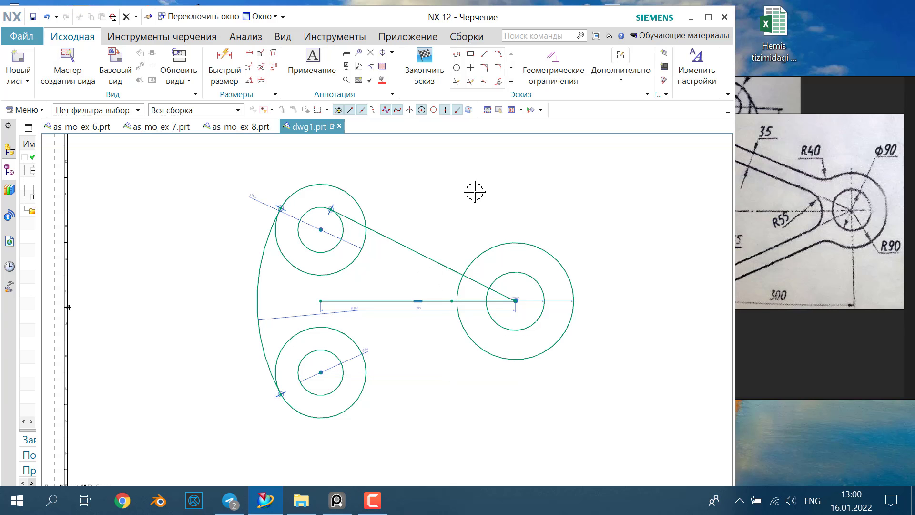
left_click(512, 83)
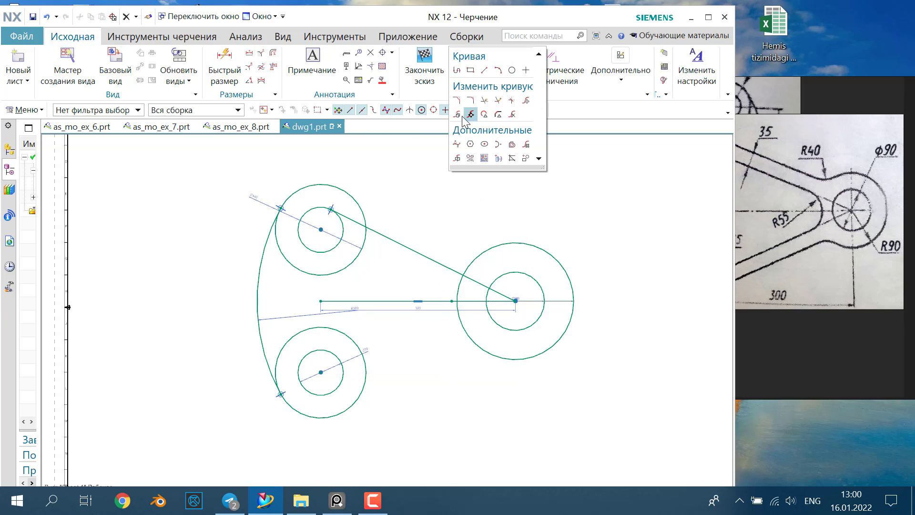
left_click(457, 159)
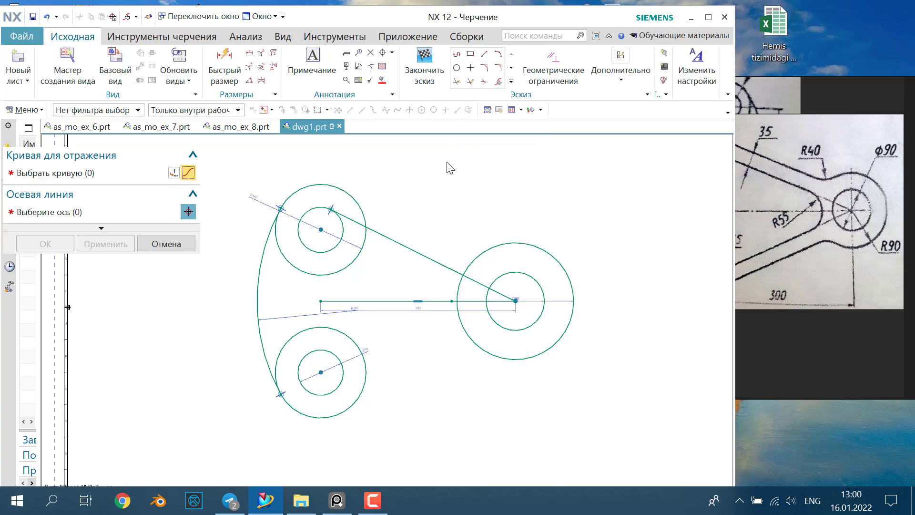
left_click(392, 241)
left_click(88, 216)
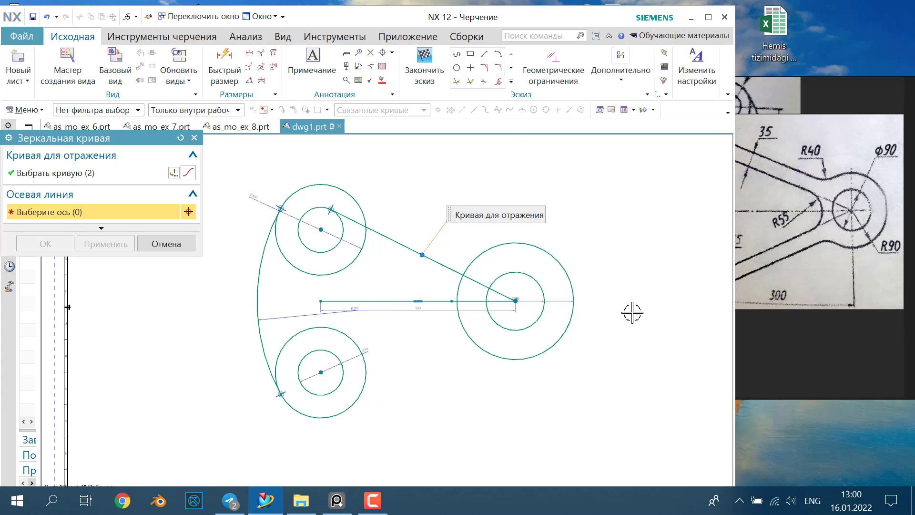
left_click(194, 138)
Move the right inner circle's diameter dimension outside to the lower right and the 300 mm horizontal dimension below the lower circles
scroll(525, 333, "up", 2)
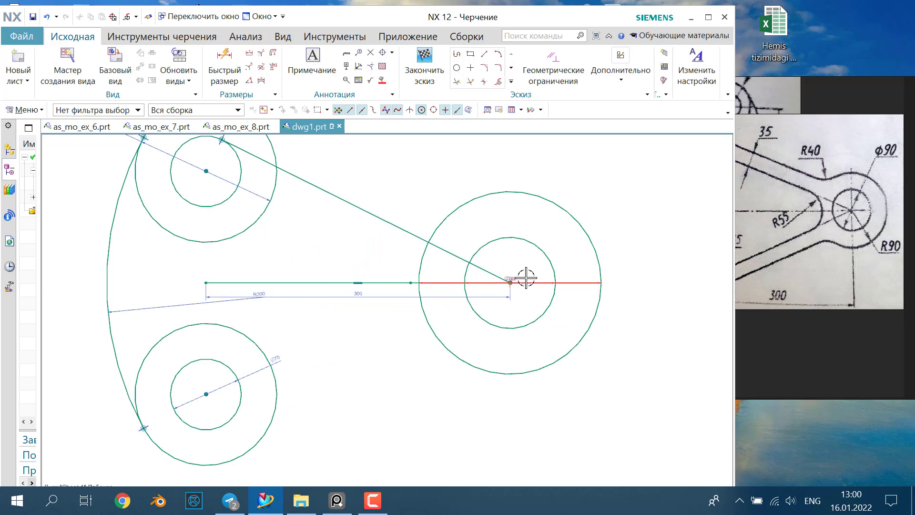
scroll(526, 278, "up", 3)
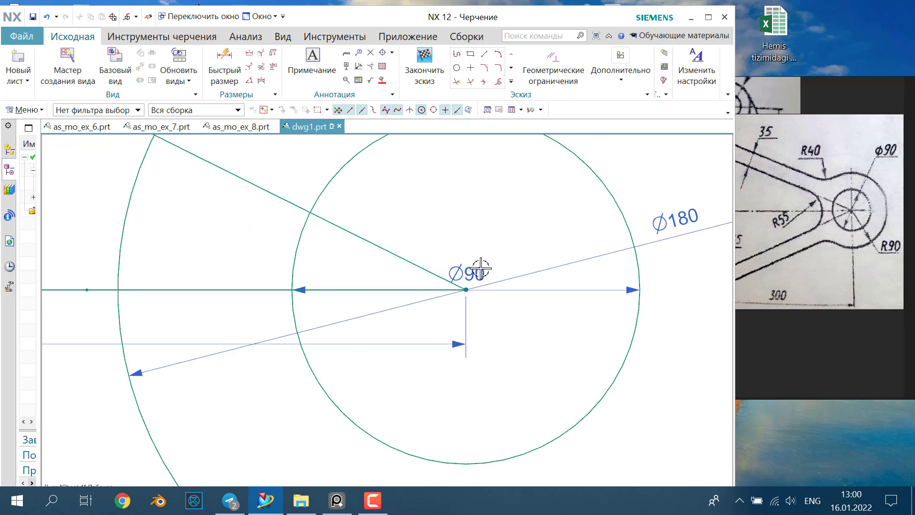
left_click_drag(481, 268, 615, 386)
scroll(485, 411, "down", 1)
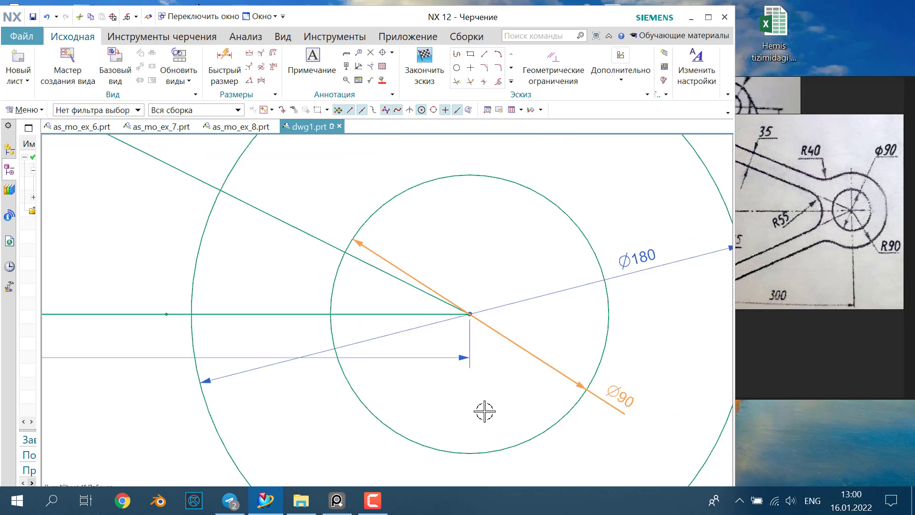
scroll(485, 411, "down", 2)
middle_click_drag(301, 391, 411, 333)
left_click_drag(275, 312, 312, 471)
left_click_drag(297, 317, 336, 481)
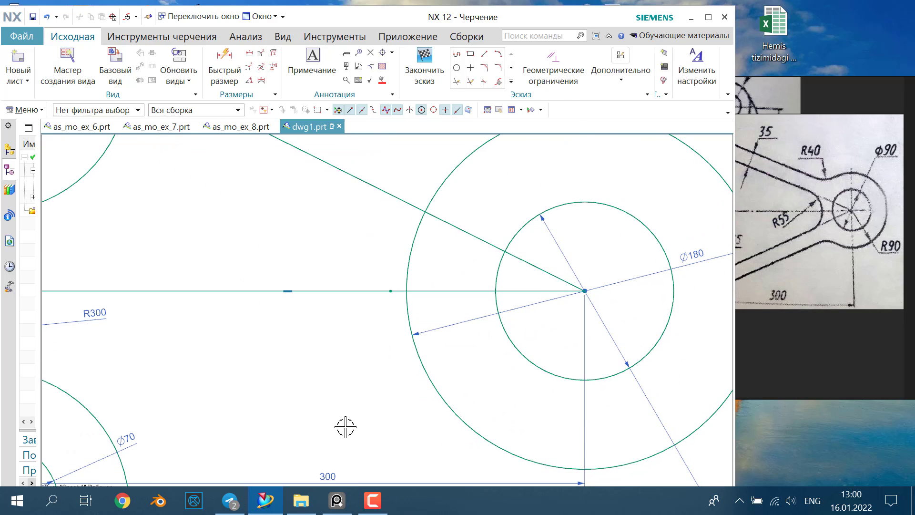
scroll(345, 427, "down", 2)
middle_click_drag(375, 356, 382, 267)
left_click_drag(341, 307, 352, 438)
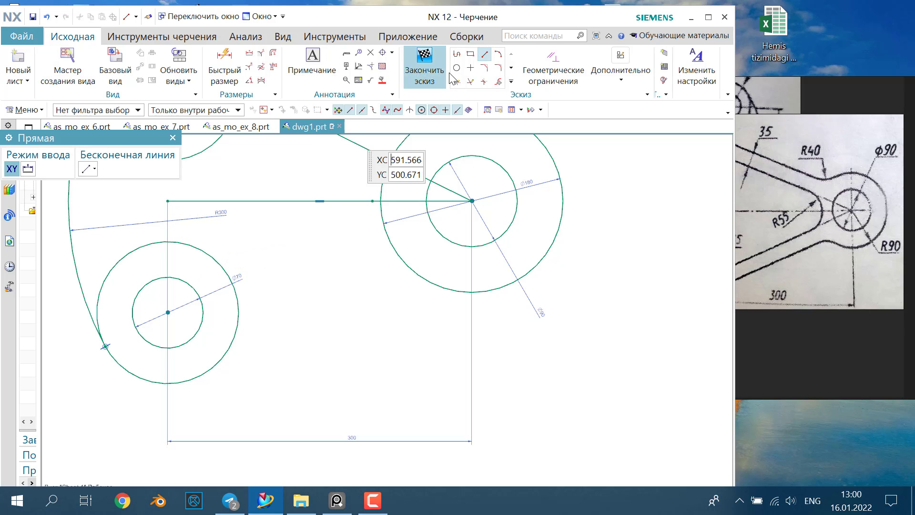
Extend the horizontal centre line leftward to the 300 mm radius arc
left_click(471, 81)
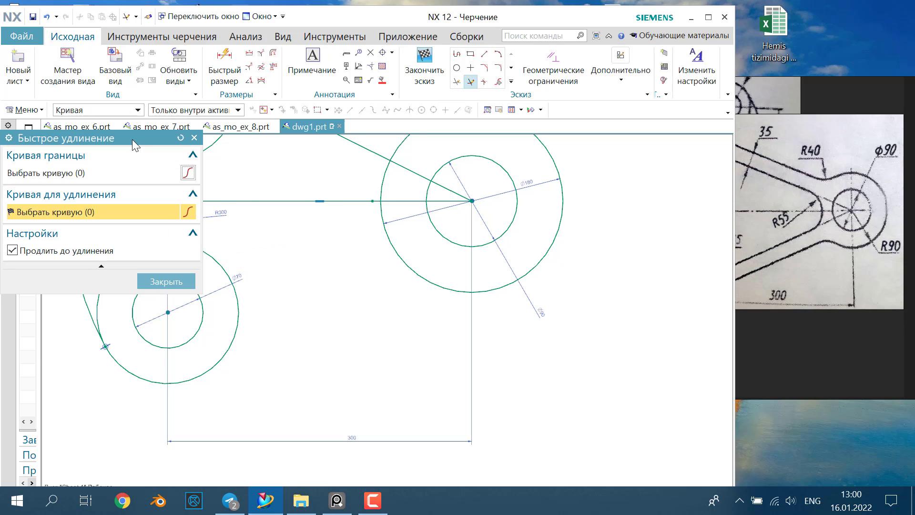
left_click_drag(132, 139, 161, 346)
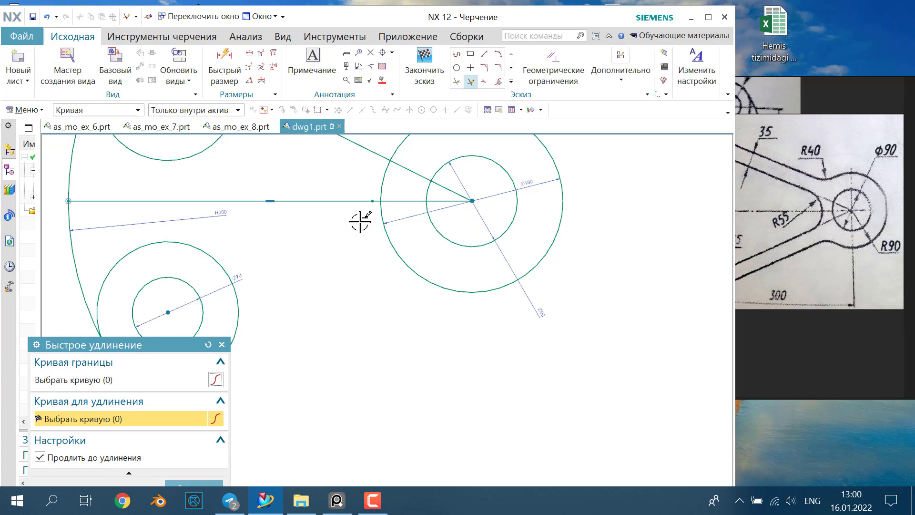
left_click(222, 345)
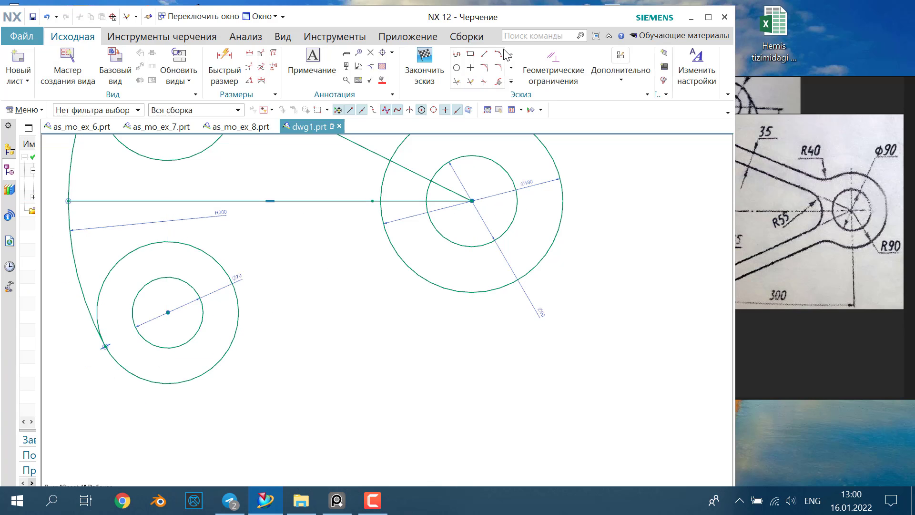
Draw a horizontal line about 165 mm long rightward from the centre of the right-hand circles
left_click(484, 55)
left_click(472, 201)
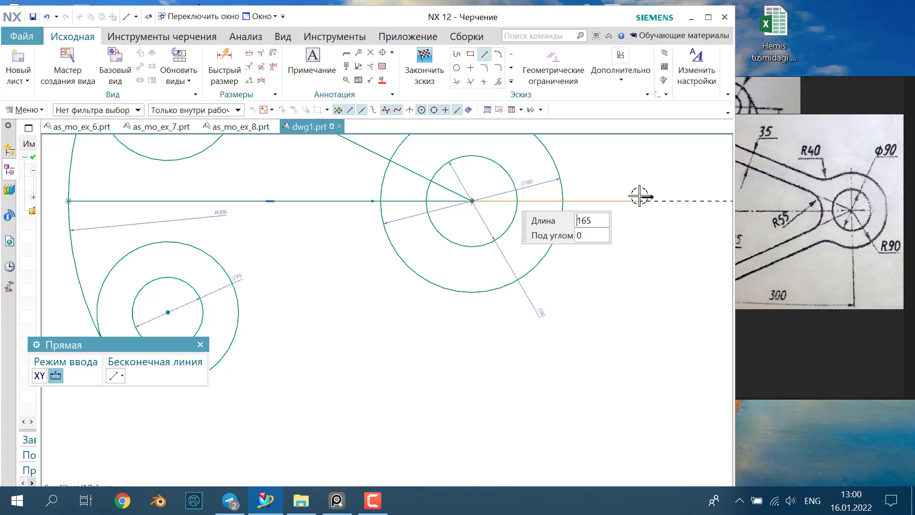
left_click(644, 200)
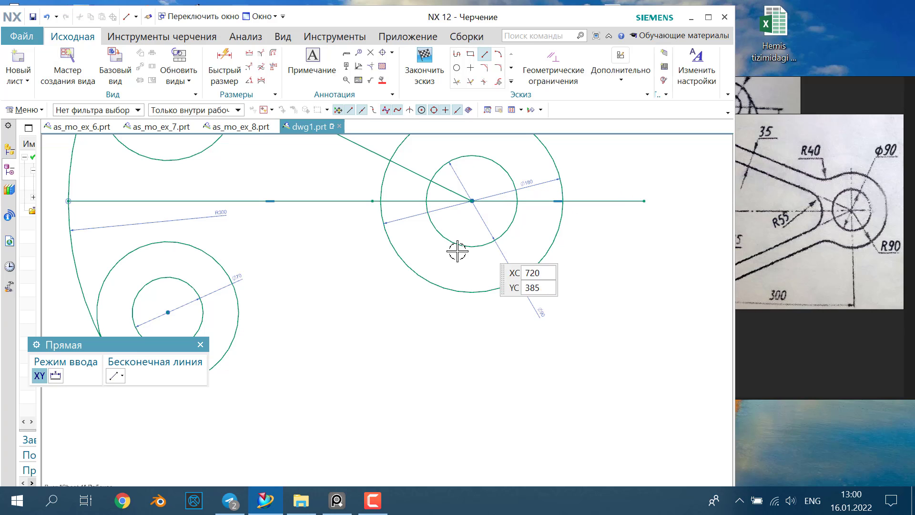
left_click(201, 344)
Mirror the upper slanted tangent line about the horizontal centre line
scroll(399, 229, "up", 3)
mouse_move(398, 229)
middle_mouse_down("shift")
mouse_move(355, 321)
mouse_move(358, 349)
middle_mouse_up("shift")
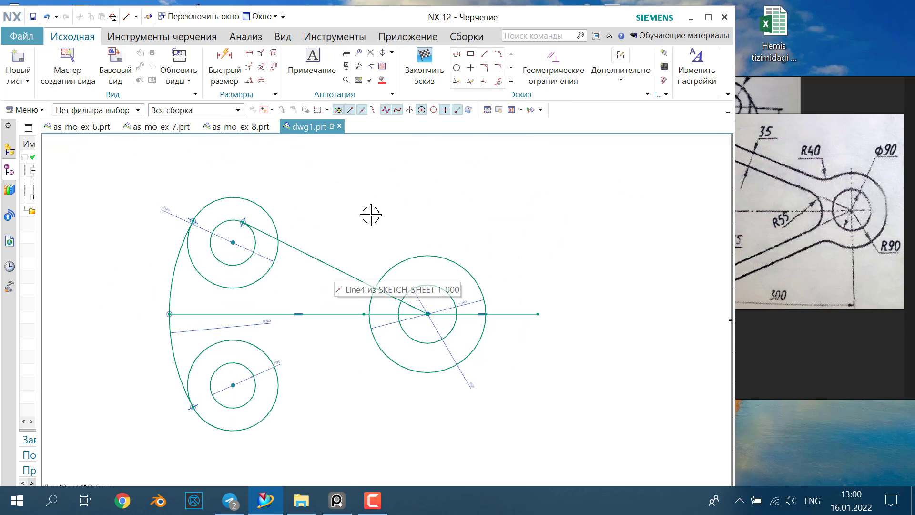
left_click(511, 82)
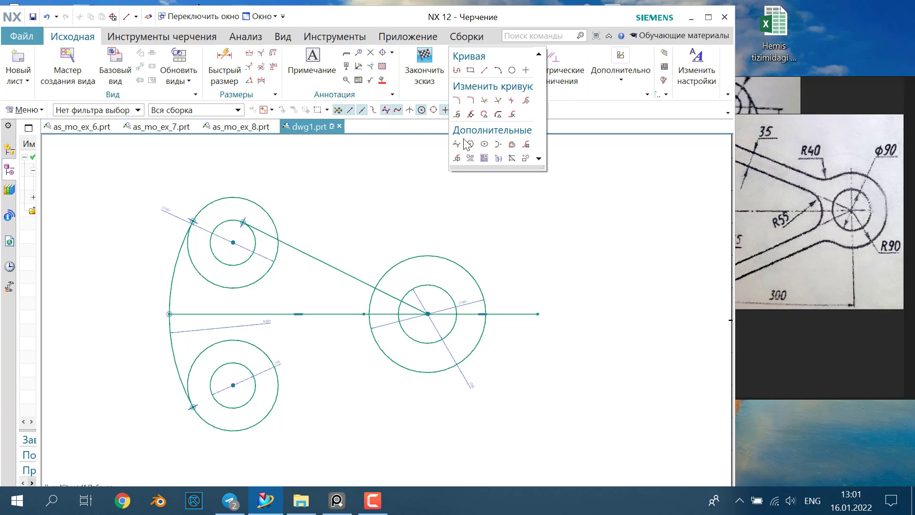
left_click(457, 160)
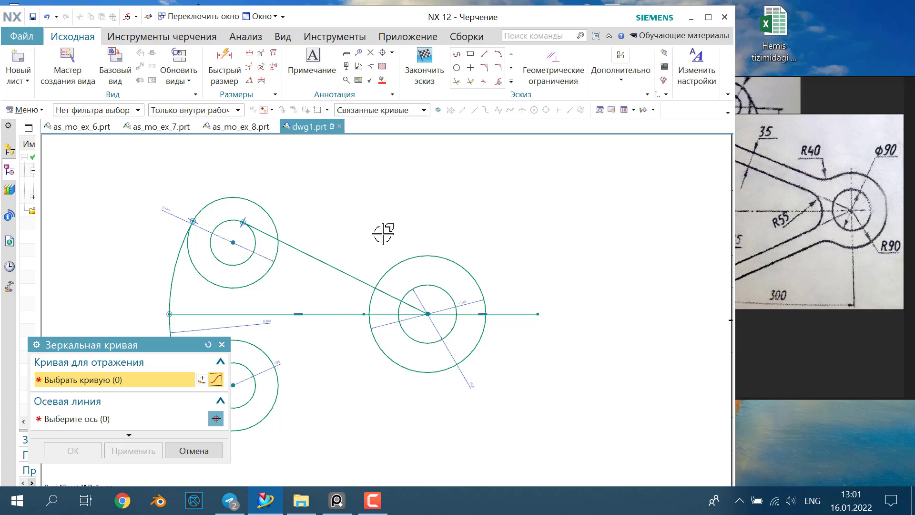
left_click(330, 268)
left_click(335, 314)
left_click(127, 451)
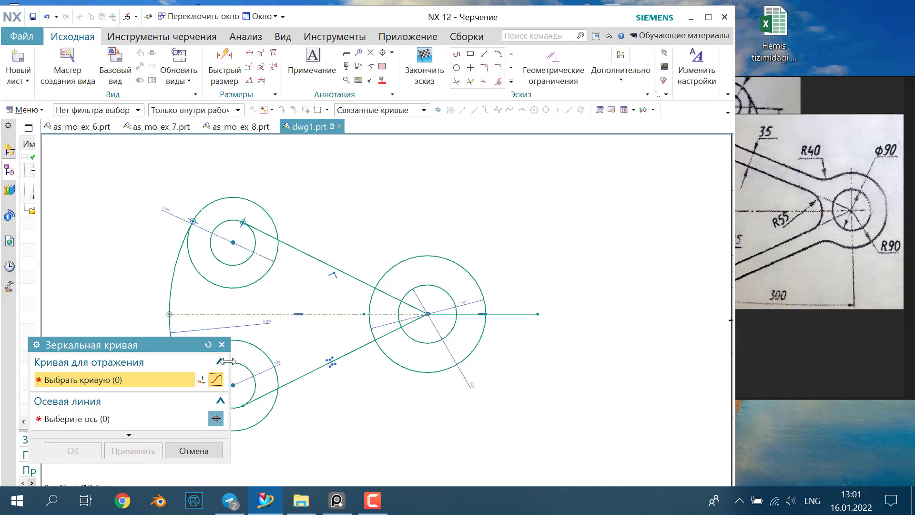
left_click(222, 344)
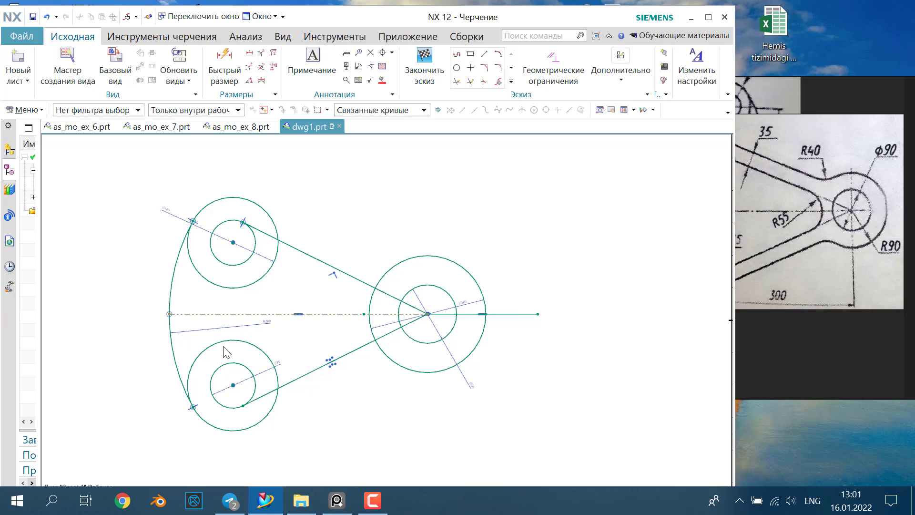
Delete the horizontal line running rightward from the centre of the right-hand circles
left_click(471, 314)
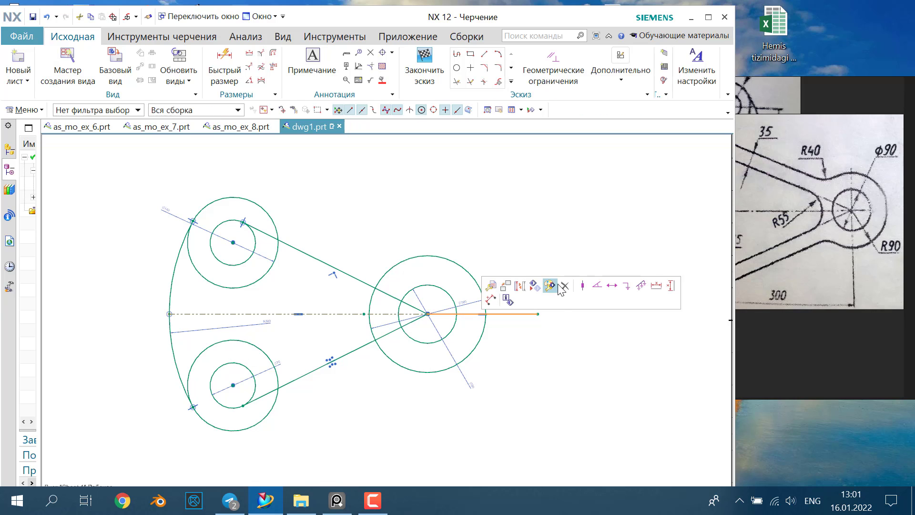
left_click(563, 285)
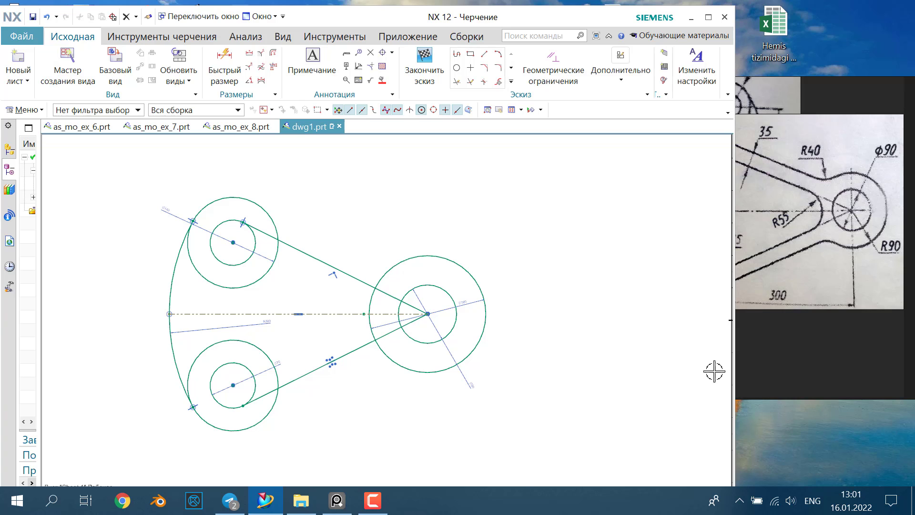
Offset the upper slanted line symmetrically by 35 mm to both sides
scroll(773, 333, "down", 3)
middle_click_drag(777, 330, 819, 322)
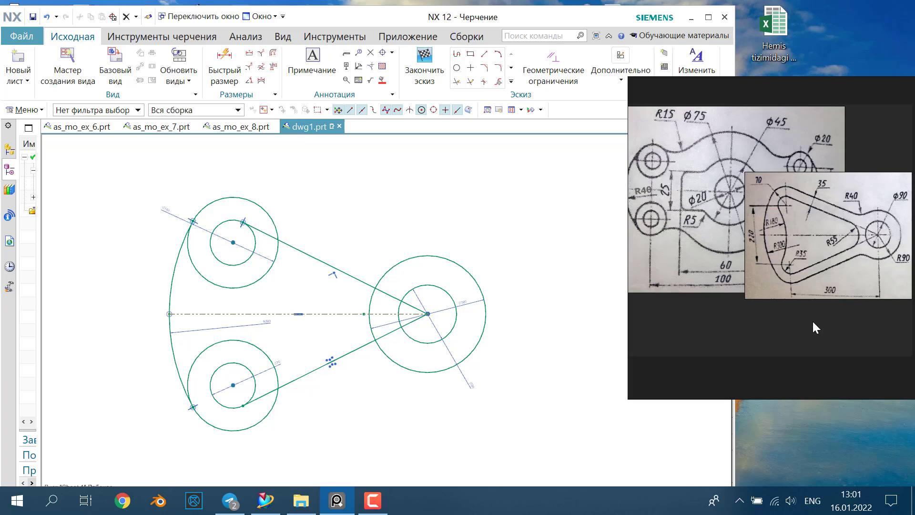
left_click(511, 82)
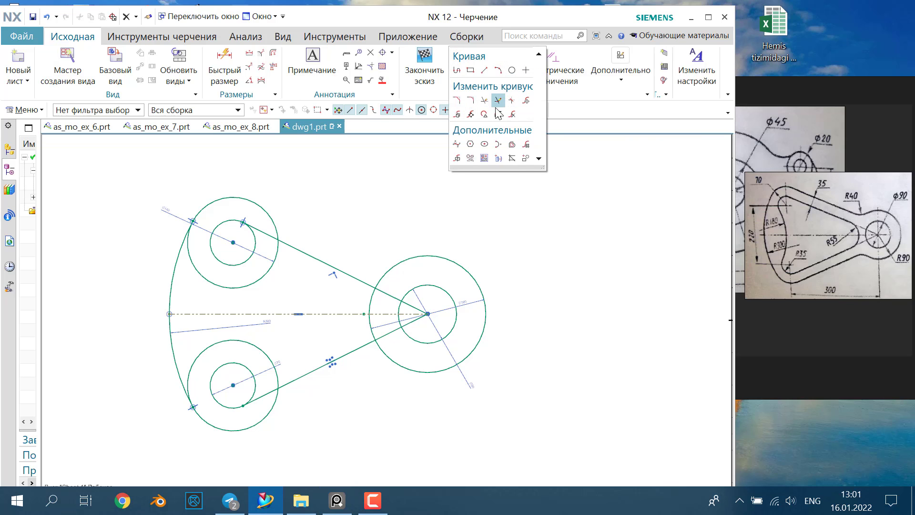
left_click(513, 146)
left_click(296, 252)
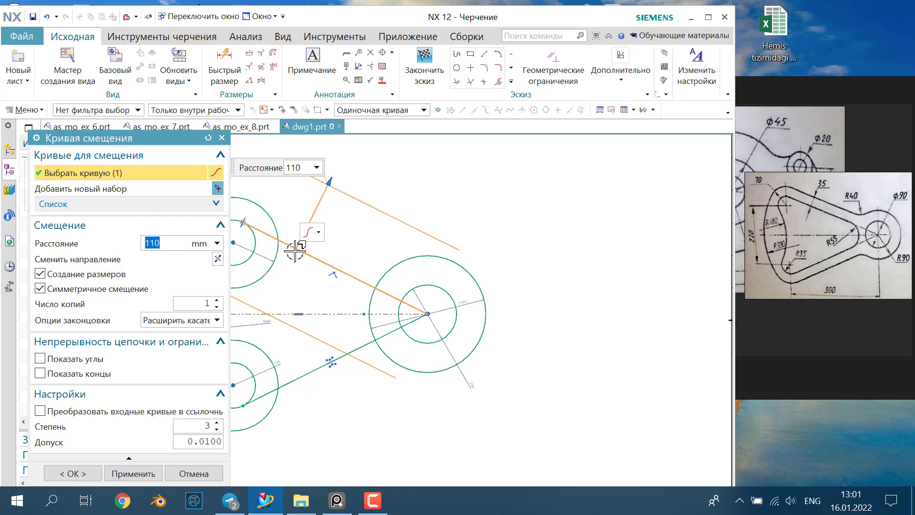
type("35")
key("Return")
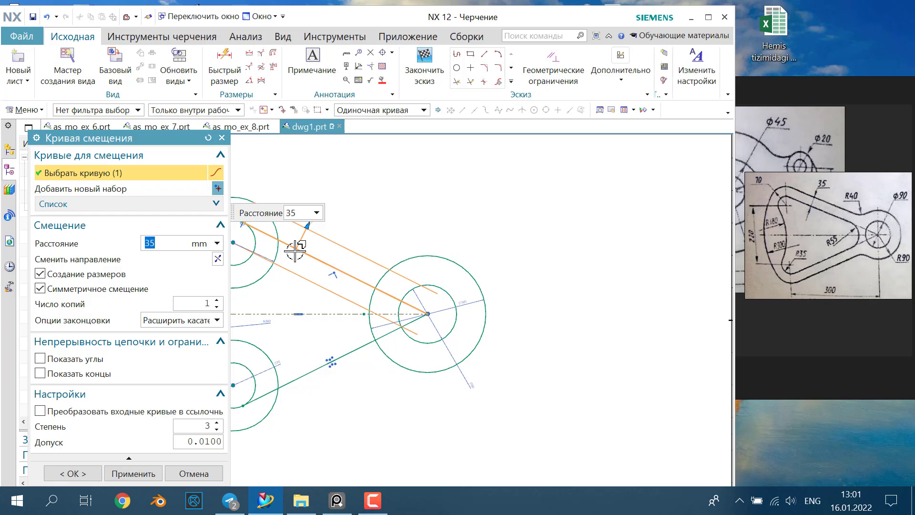
left_click(141, 471)
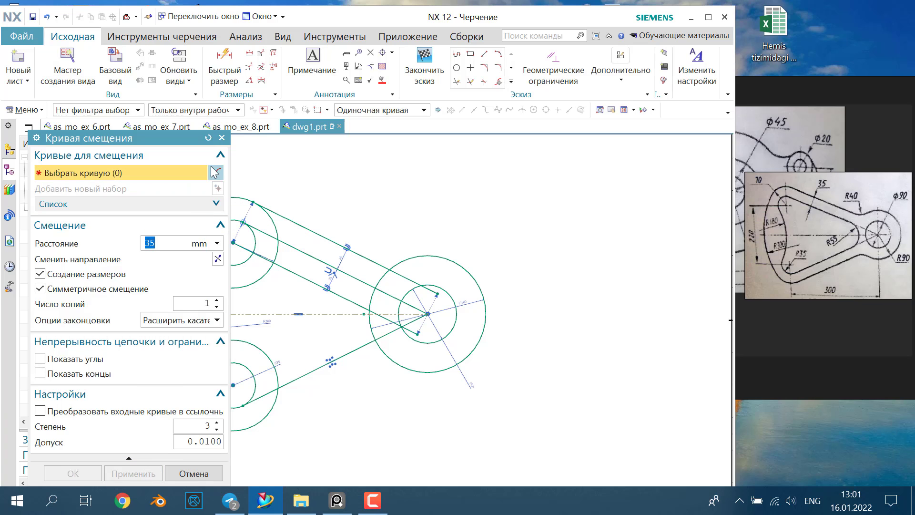
left_click(221, 138)
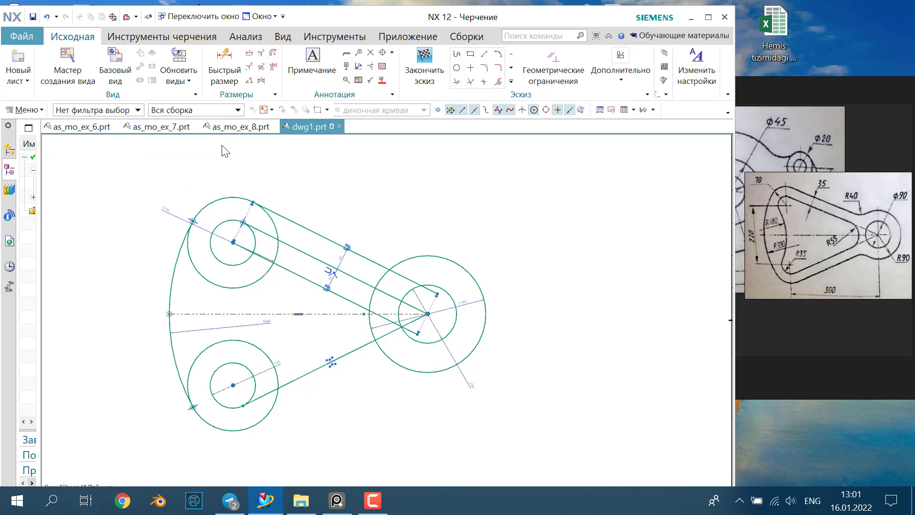
Delete the mirrored lower line and the inner offset line, along with the remaining offset constraint
left_click(315, 373)
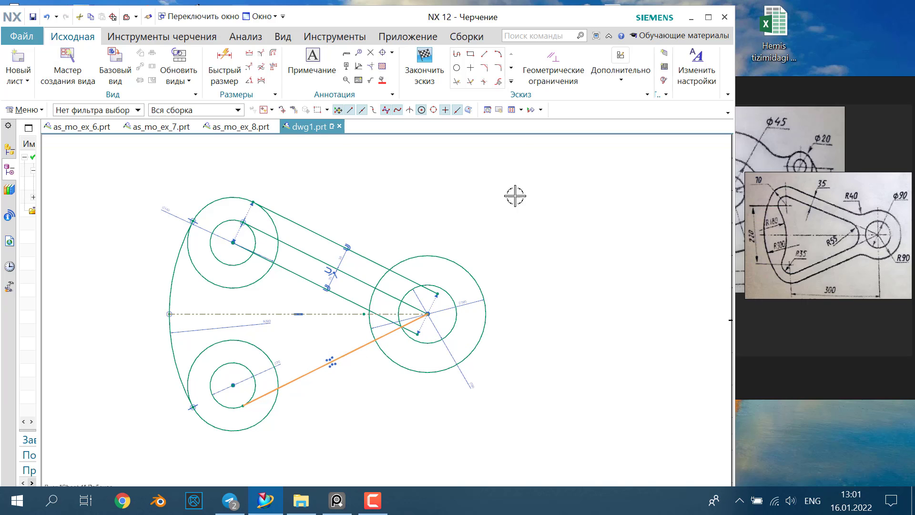
left_click(341, 296)
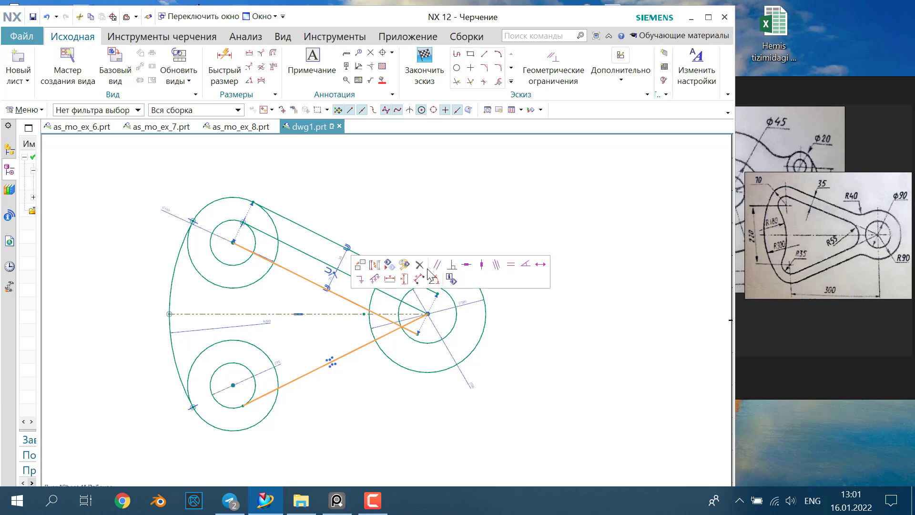
left_click(418, 265)
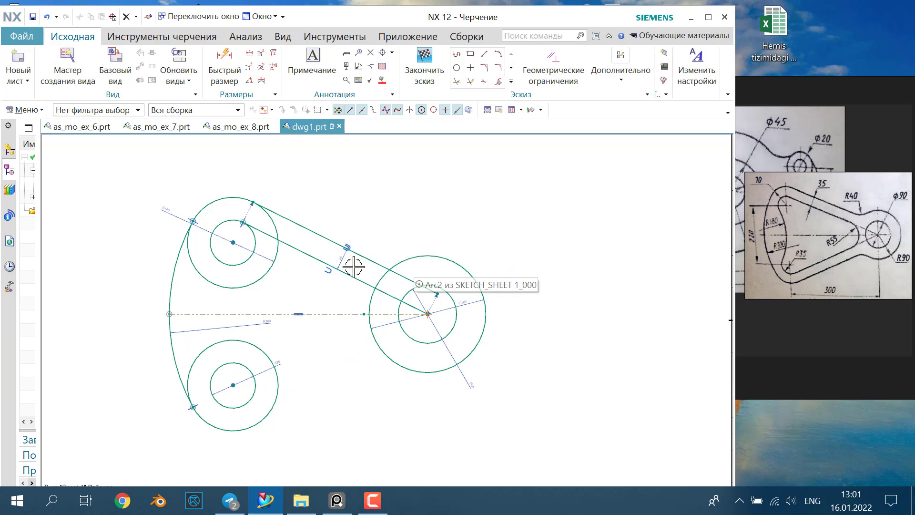
left_click(329, 271)
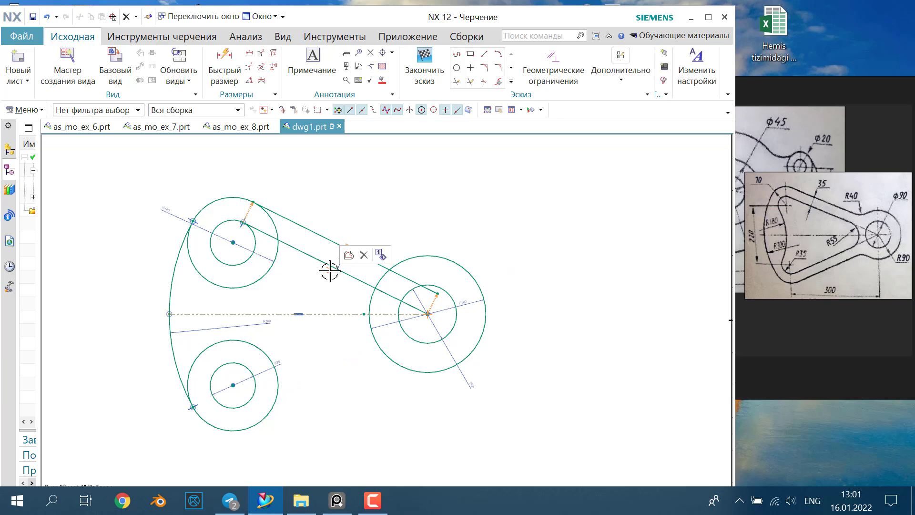
left_click(364, 256)
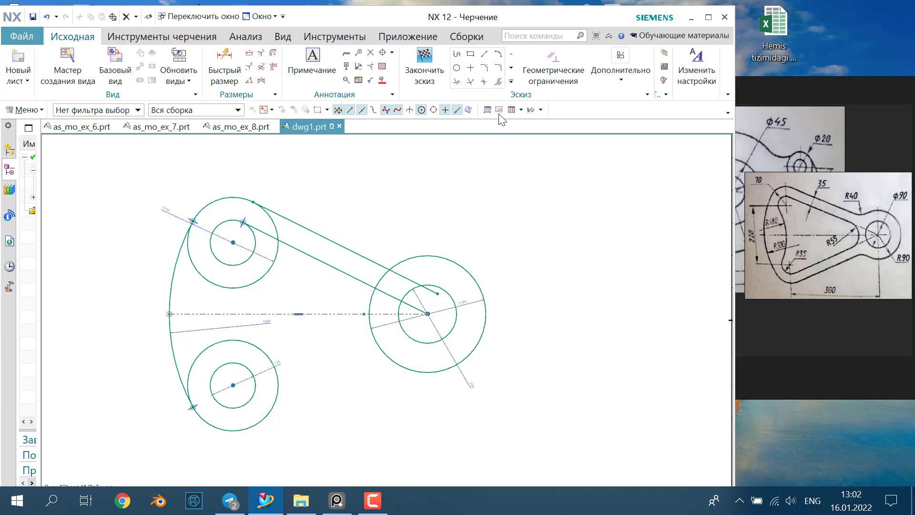
left_click(511, 81)
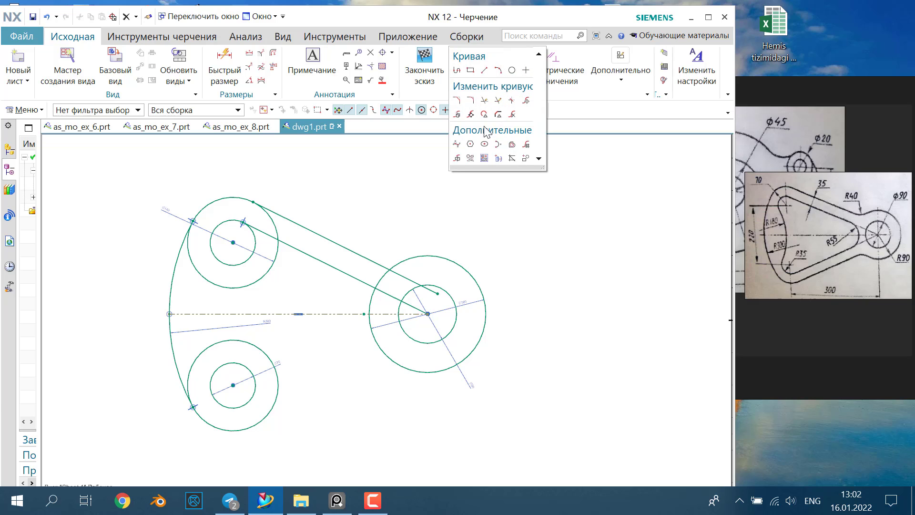
left_click(457, 158)
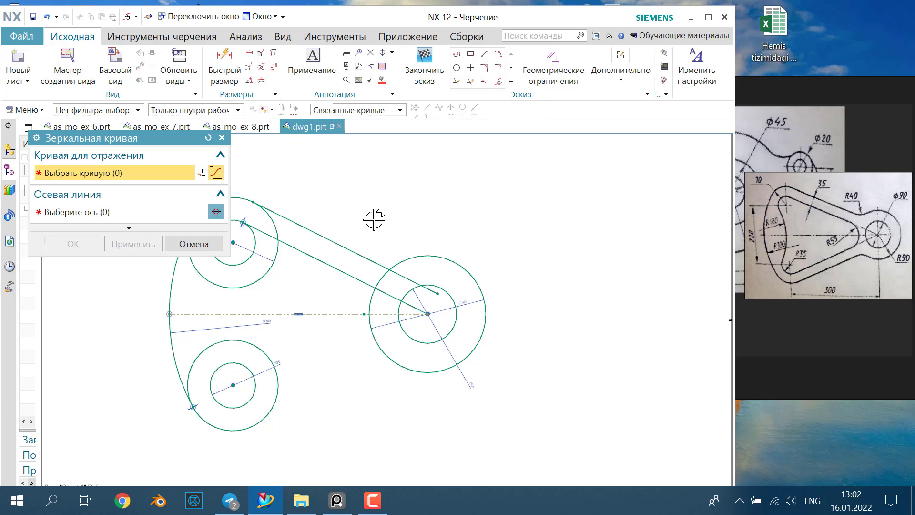
left_click(340, 245)
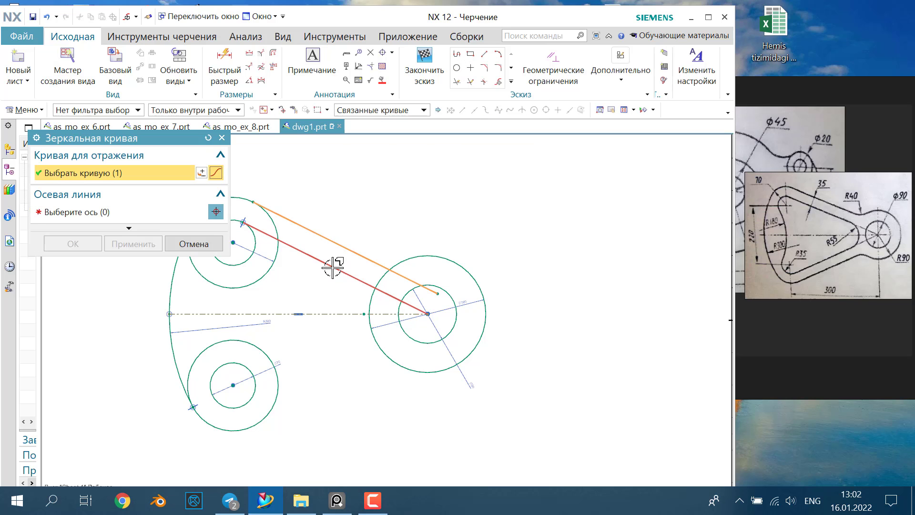
left_click(332, 267)
left_click(69, 214)
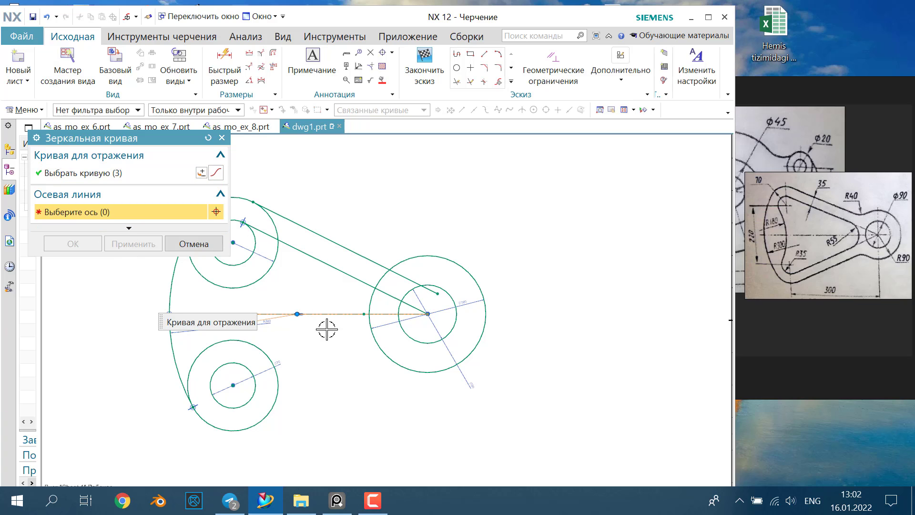
left_click_drag(163, 139, 649, 185)
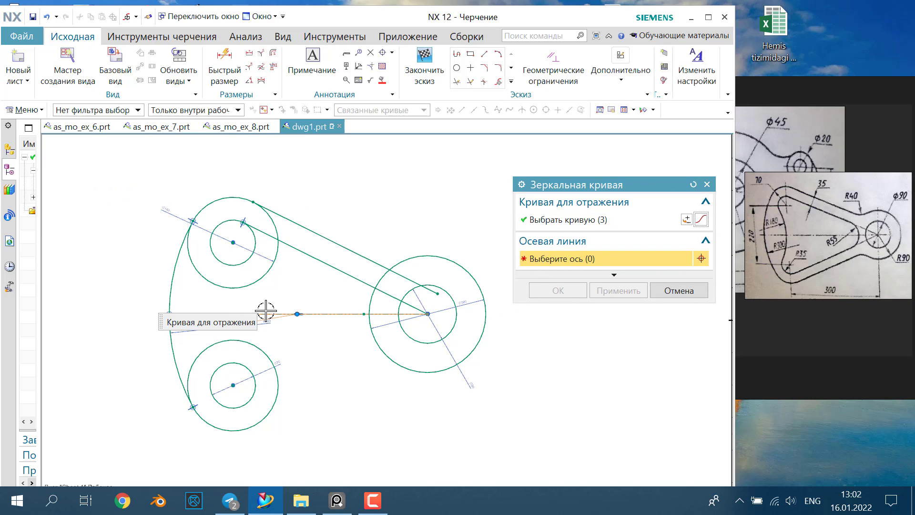
left_click(707, 184)
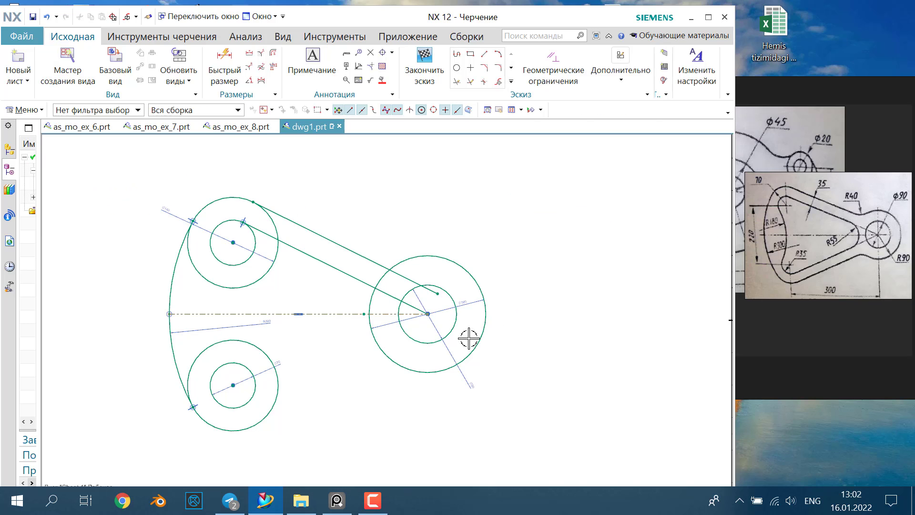
Trim the outer slanted line's end that runs inside the large right-hand circle
left_click(459, 83)
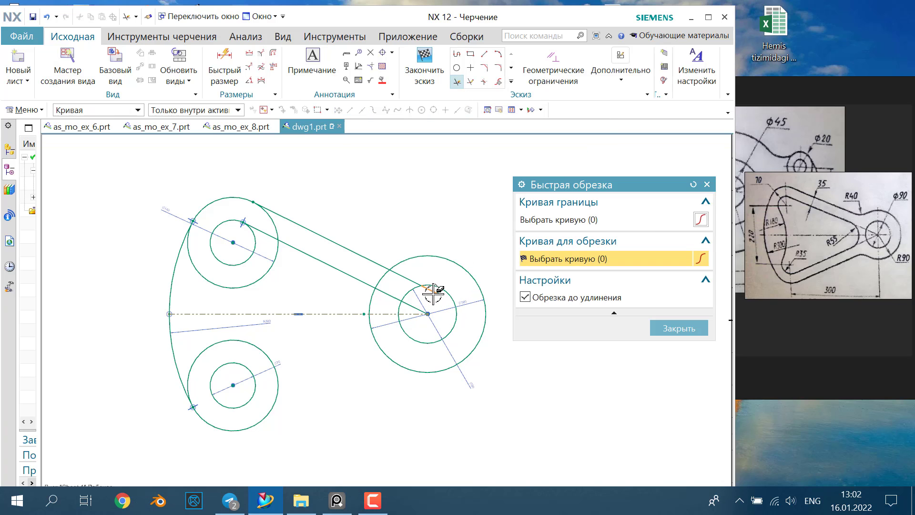
left_click(410, 280)
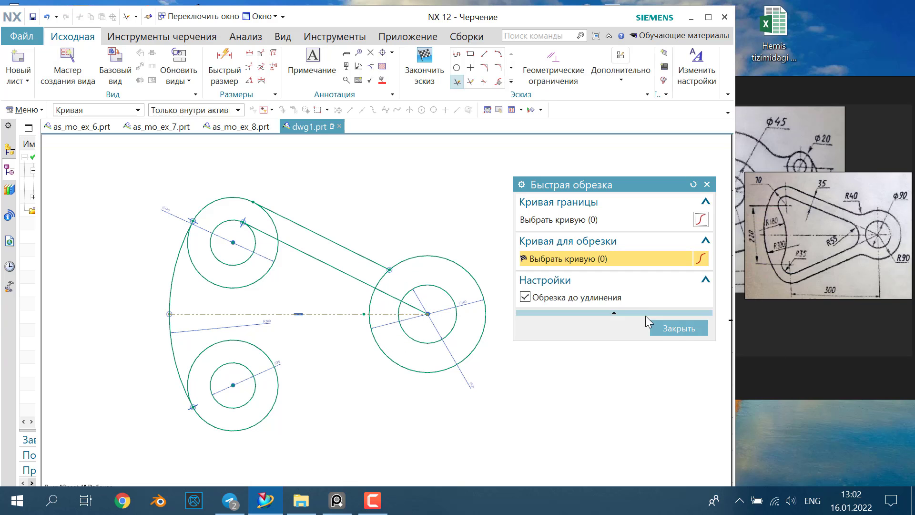
left_click(707, 184)
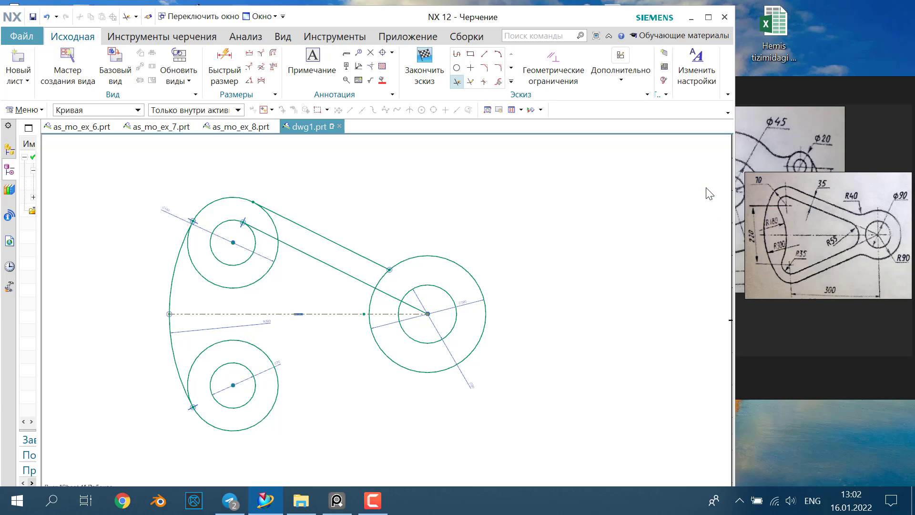
left_click(511, 81)
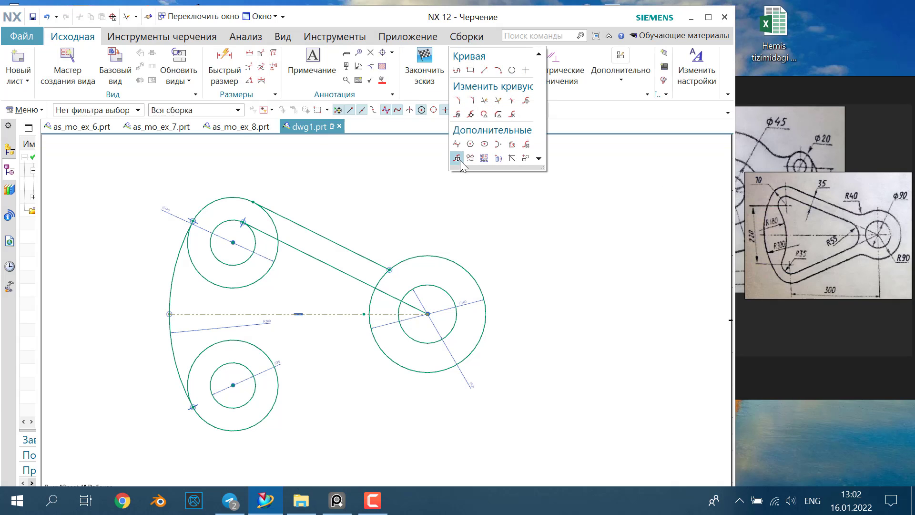
left_click(457, 158)
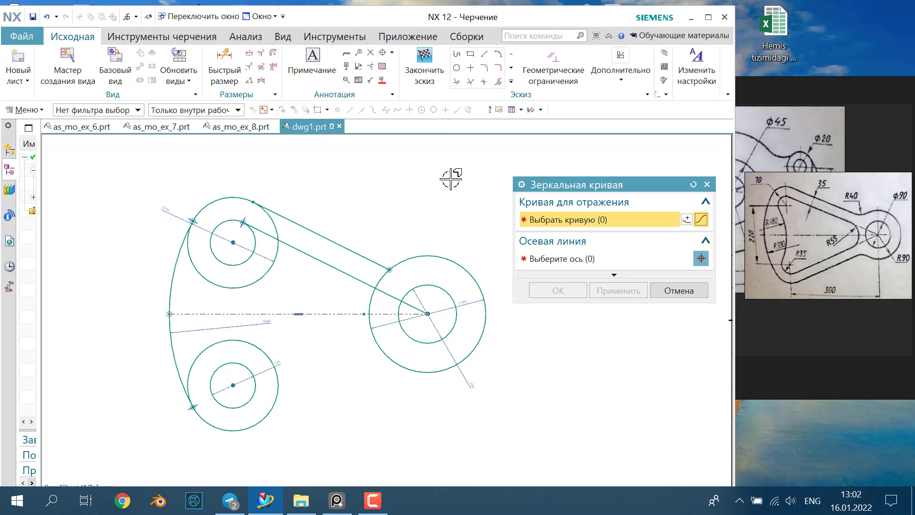
left_click(328, 239)
left_click(334, 268)
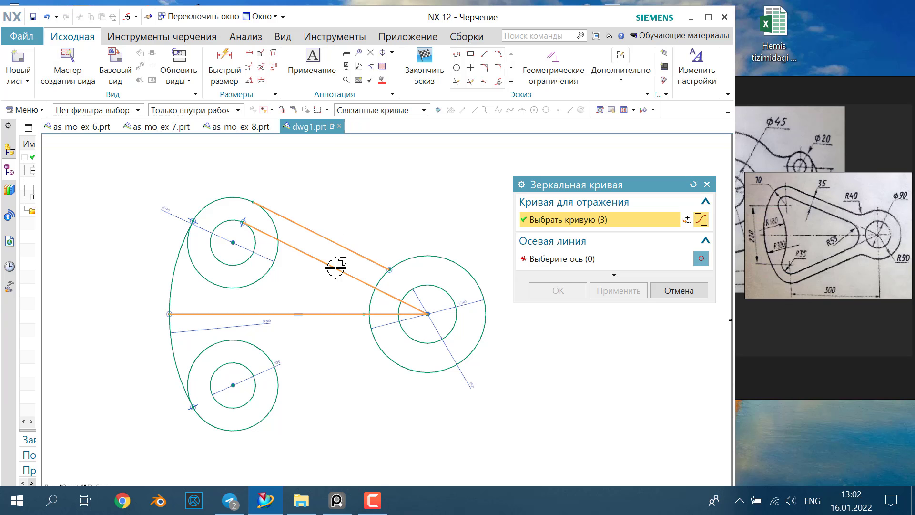
left_click(550, 260)
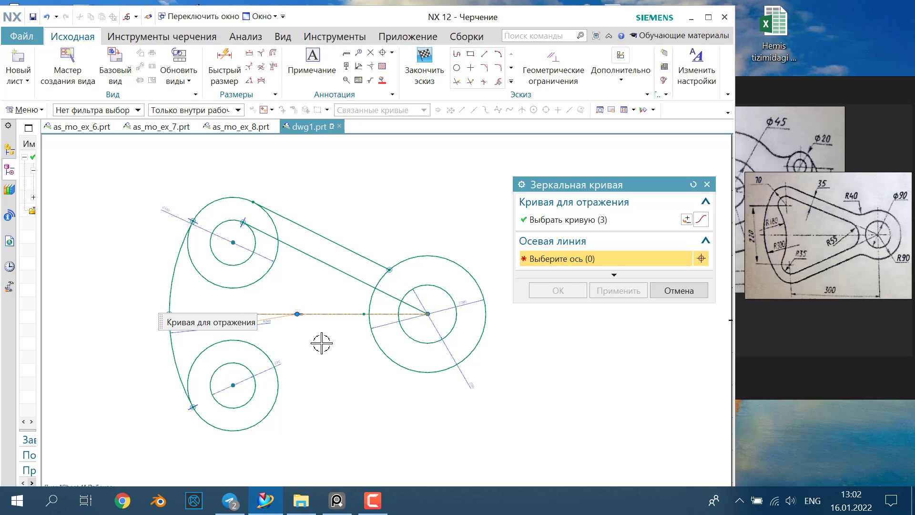
left_click(707, 184)
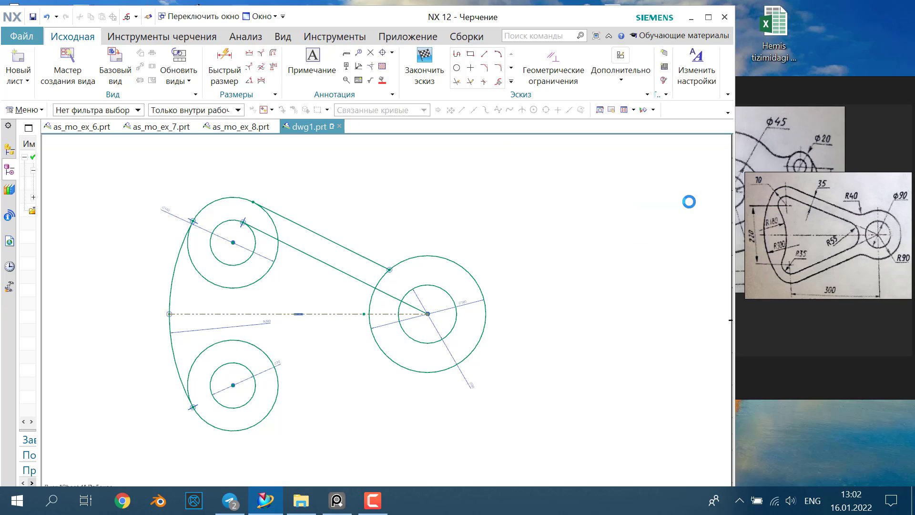
Replace the horizontal centre line with a longer horizontal line through the right-hand circles' centre, extending beyond both ends of the contour
left_click(324, 315)
key("Delete")
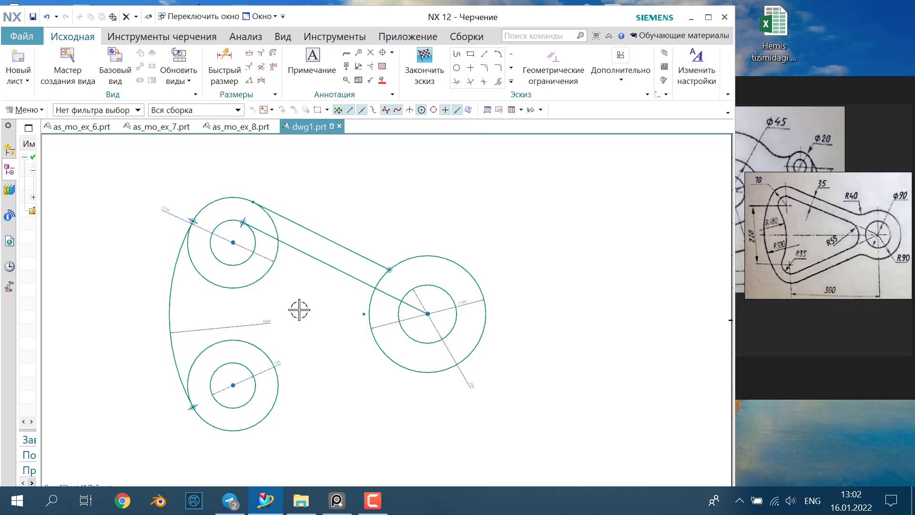
left_click(484, 53)
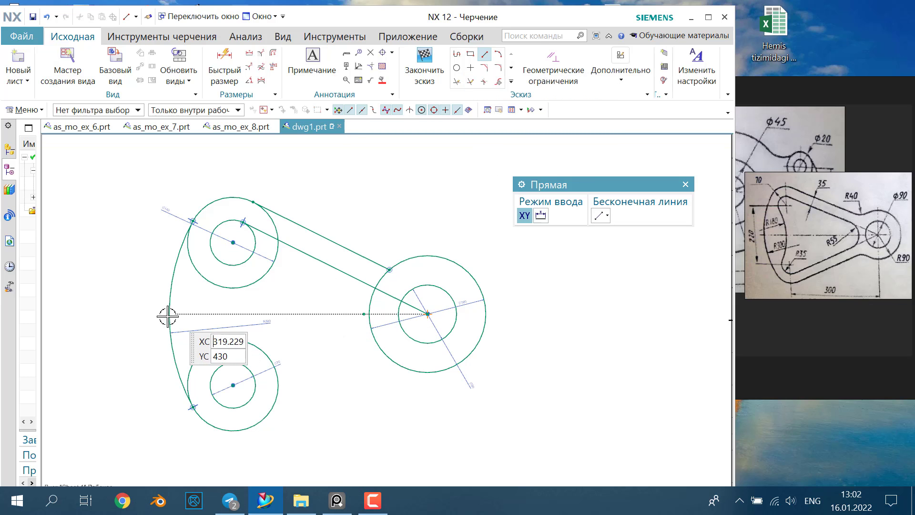
left_click(150, 315)
left_click(607, 314)
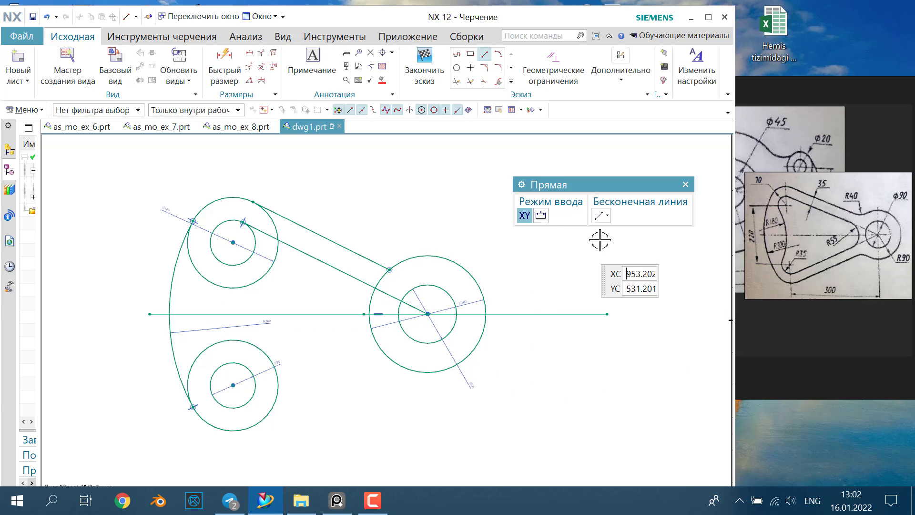
left_click(684, 185)
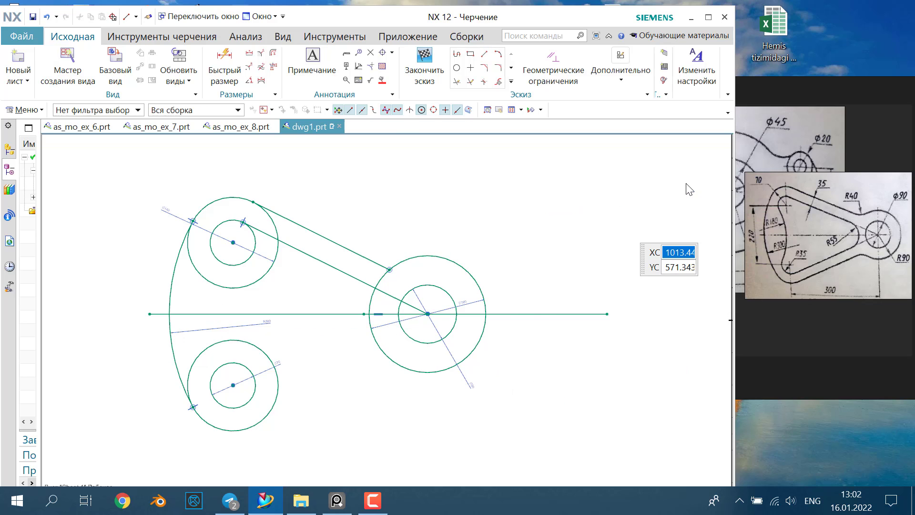
Mirror both upper slanted lines about the horizontal centre line and delete the resulting mirror constraint
left_click(512, 81)
left_click(457, 158)
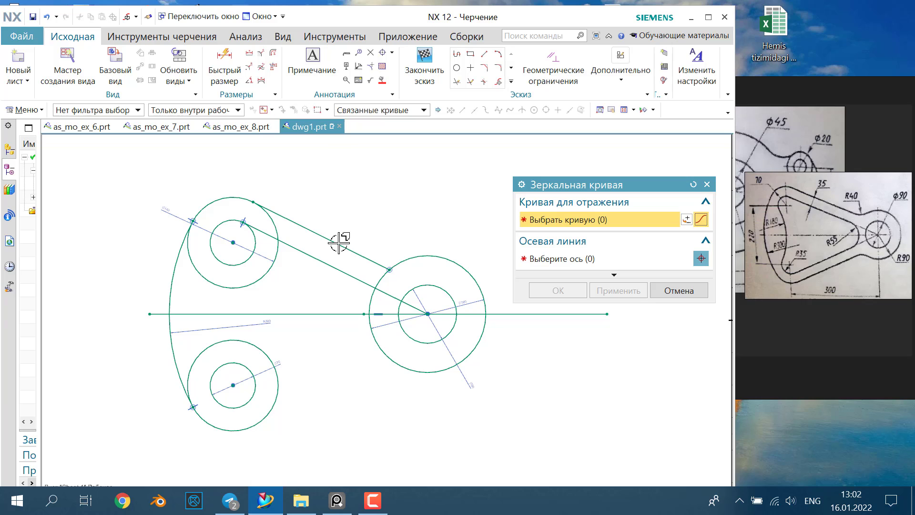
left_click(329, 240)
left_click(336, 266)
left_click(535, 261)
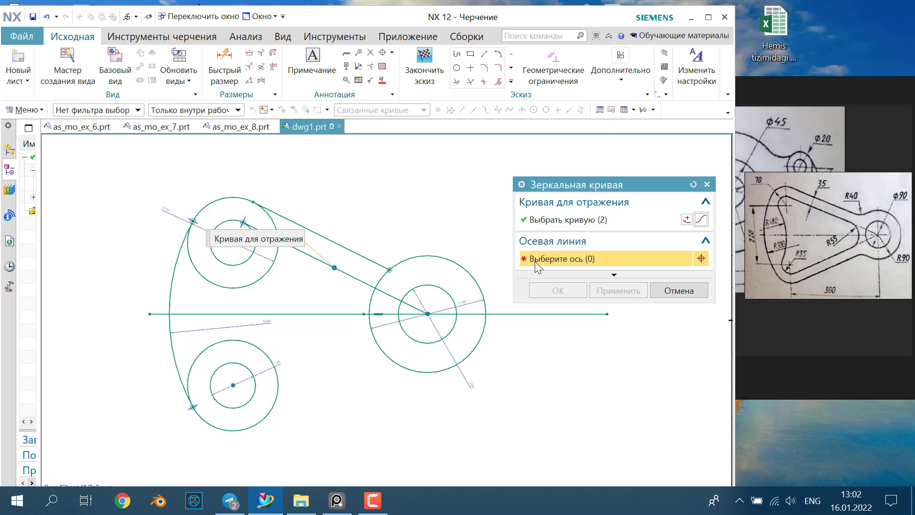
left_click(326, 314)
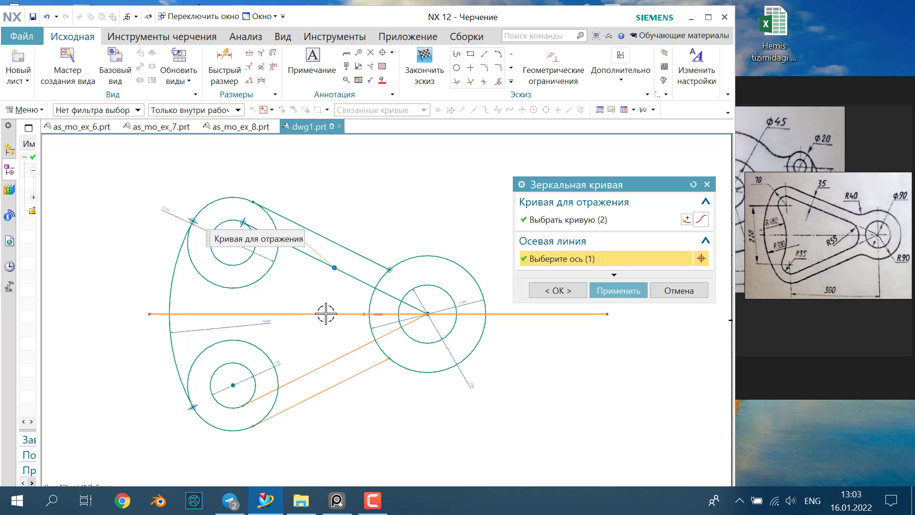
left_click(612, 293)
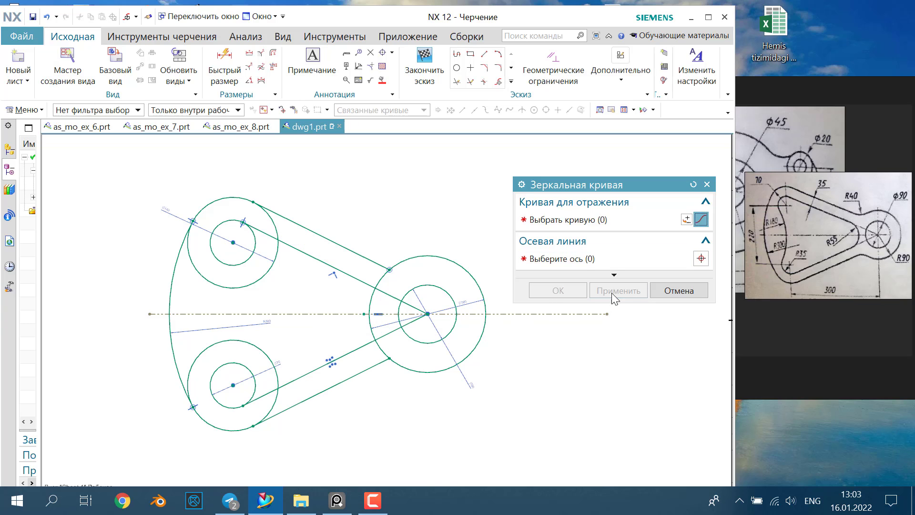
left_click(706, 186)
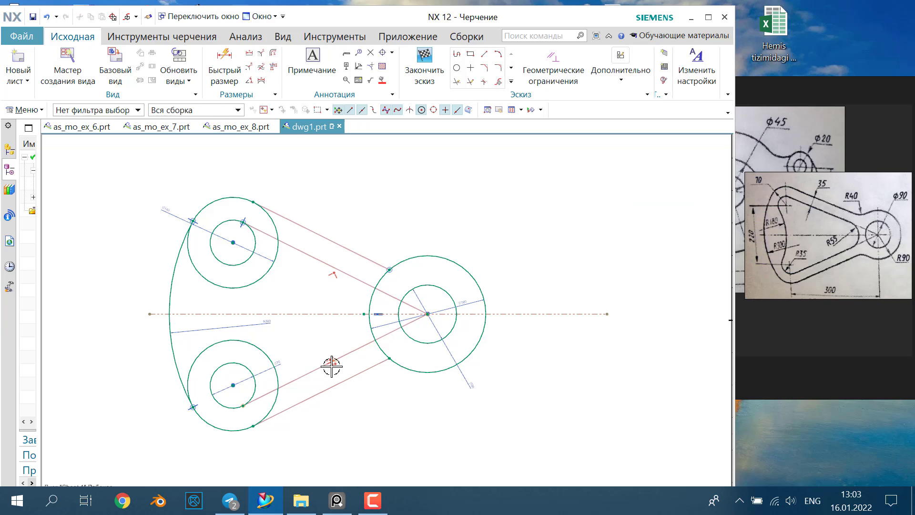
left_click(333, 365)
left_click(371, 352)
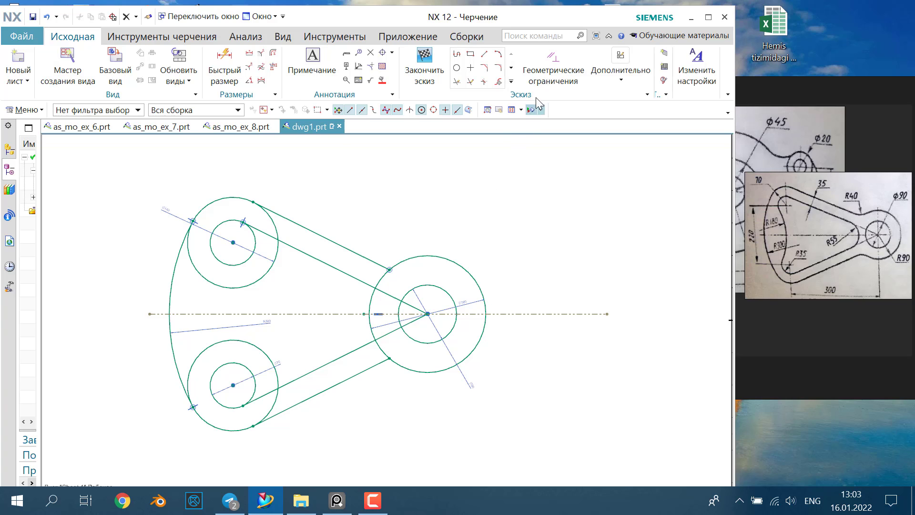
Fillet the corner between the two inner slanted lines with a 55 mm radius
left_click(499, 68)
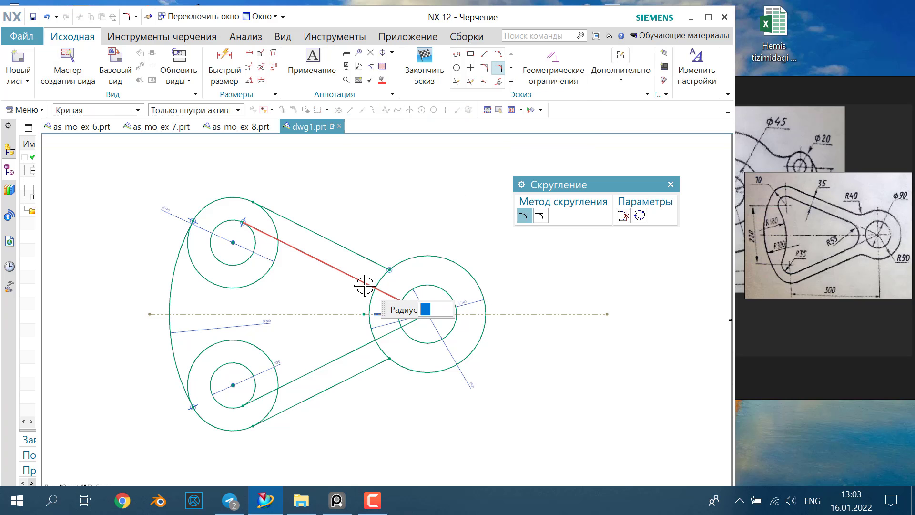
left_click(368, 284)
left_click(368, 342)
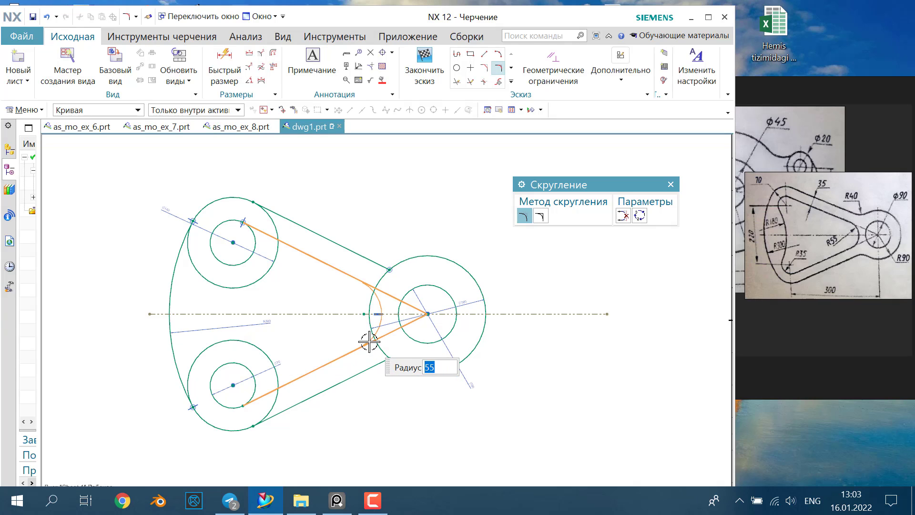
left_click(369, 342)
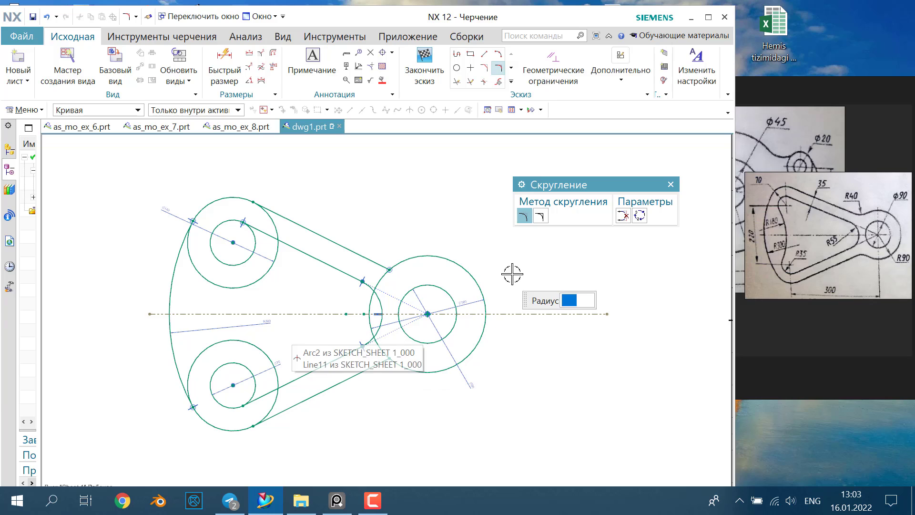
left_click(670, 185)
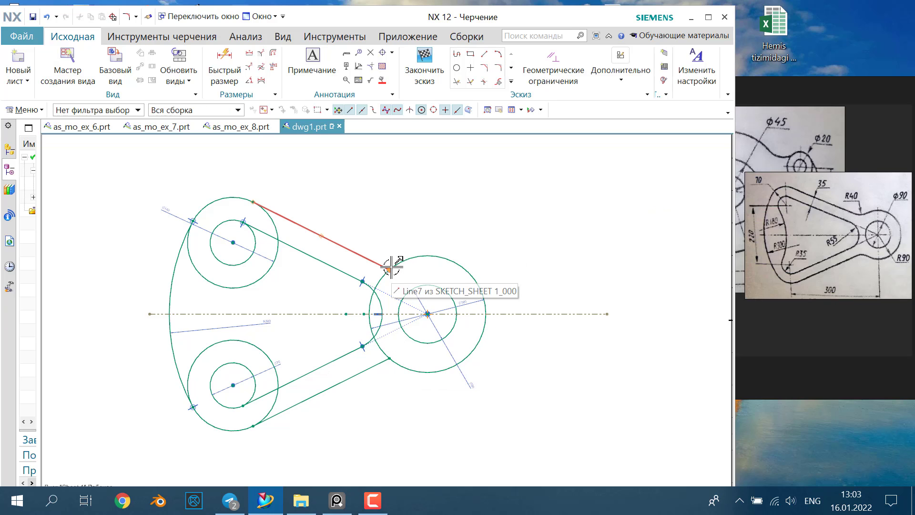
Draw an arc of 180 mm radius tangent to the two small left-hand circles, bulging toward the right-hand circles
left_click(498, 54)
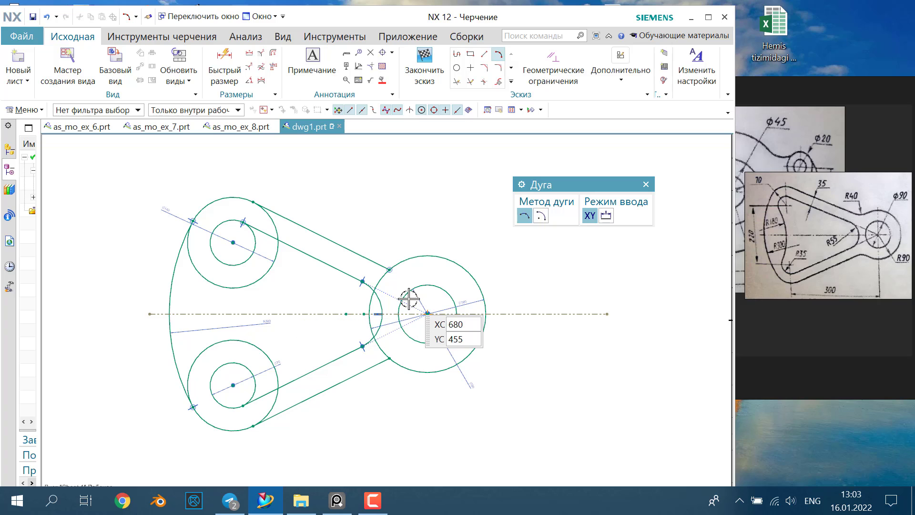
left_click(217, 259)
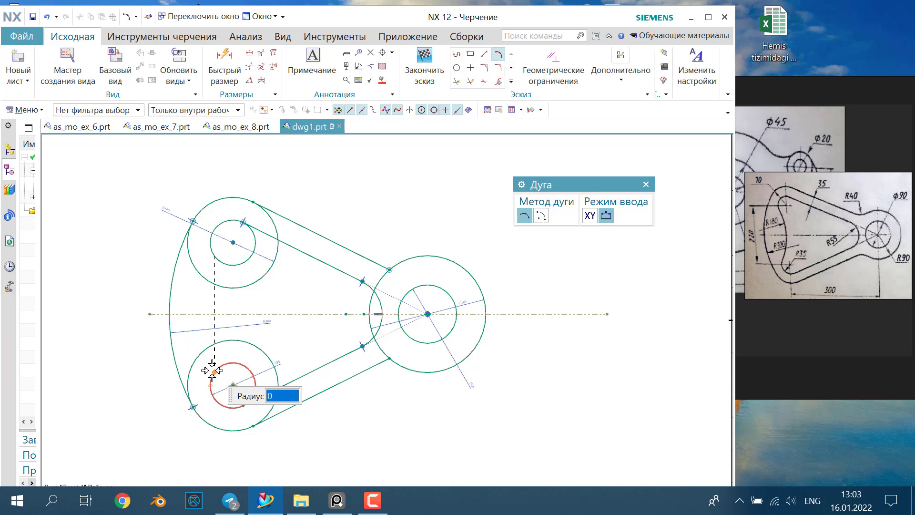
left_click(213, 370)
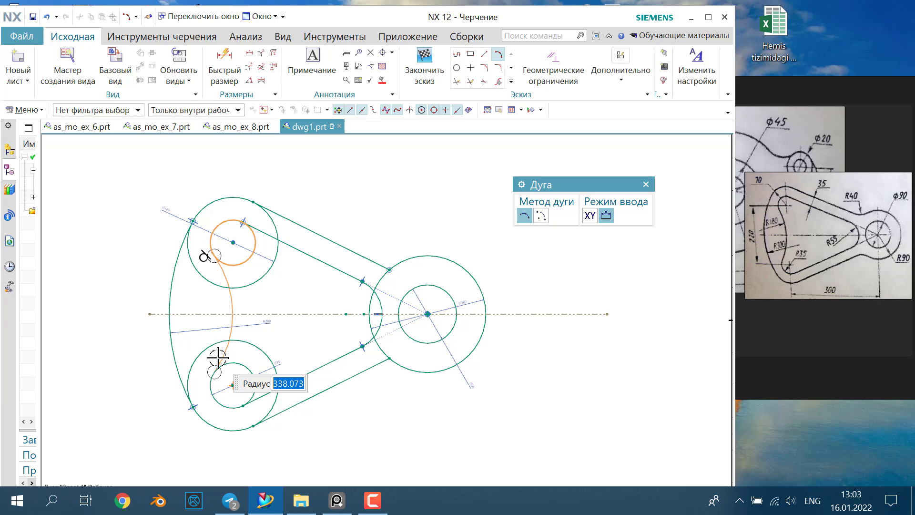
key("Return")
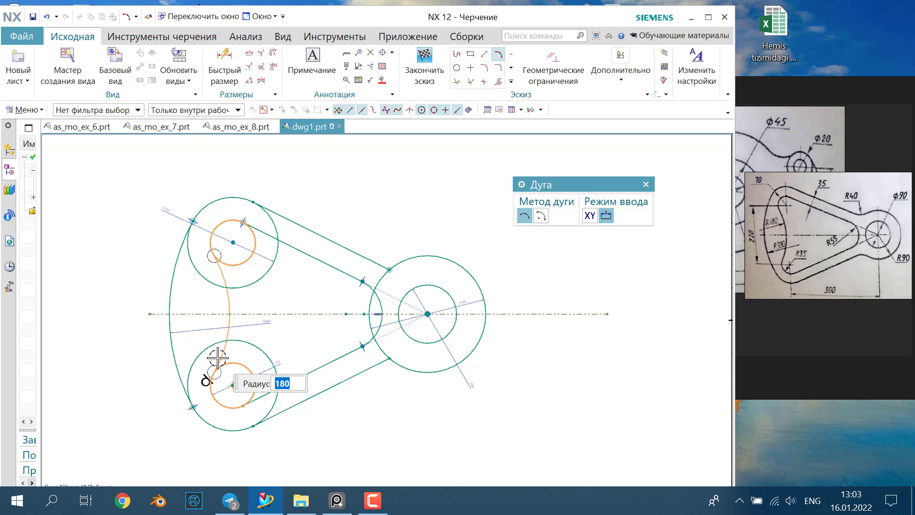
left_click(218, 359)
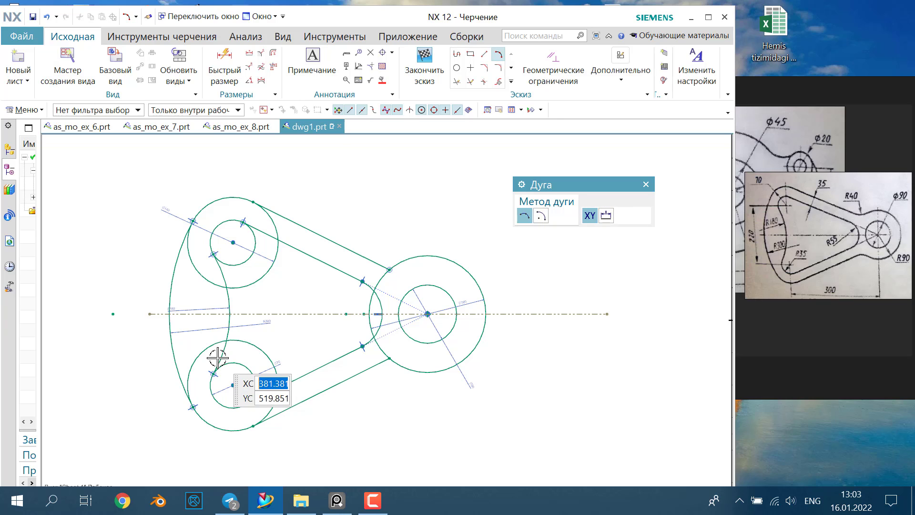
left_click(646, 184)
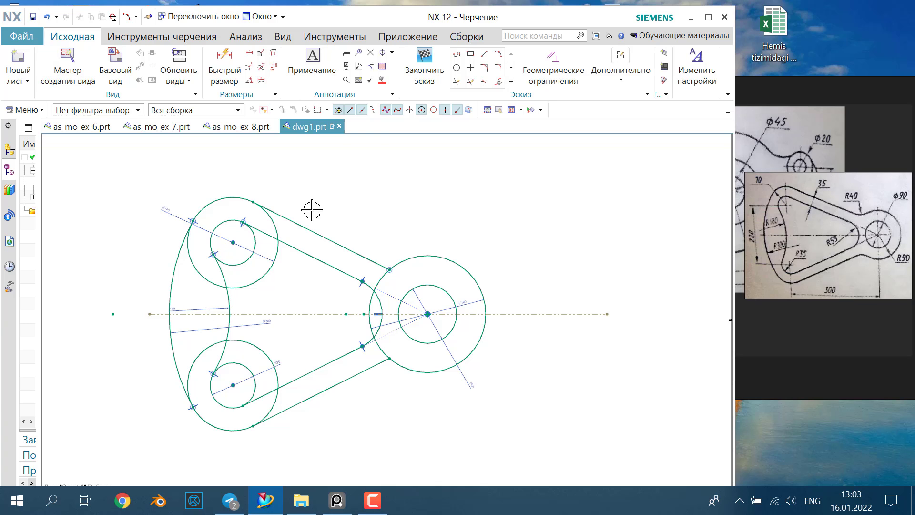
Trim the inner portions of both upper left circles, leaving only the arcs that join the curved and slanted contour lines
left_click(457, 82)
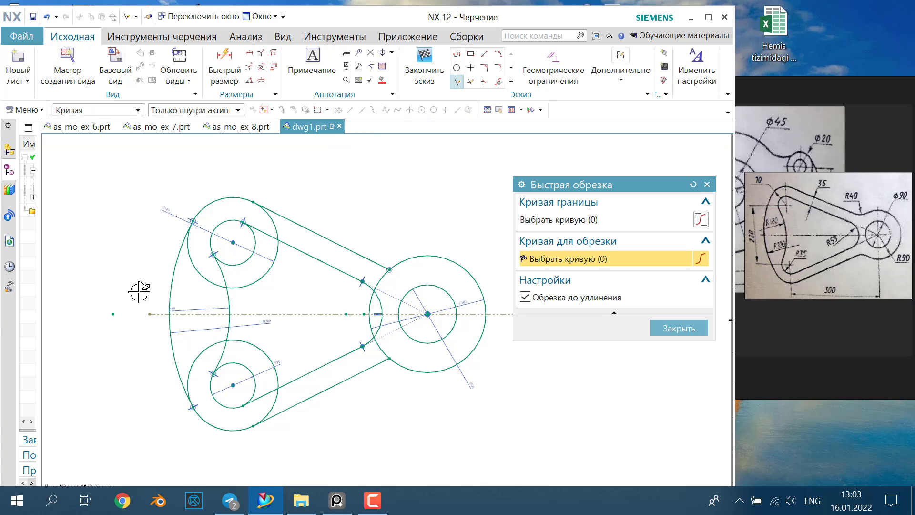
left_click(265, 267)
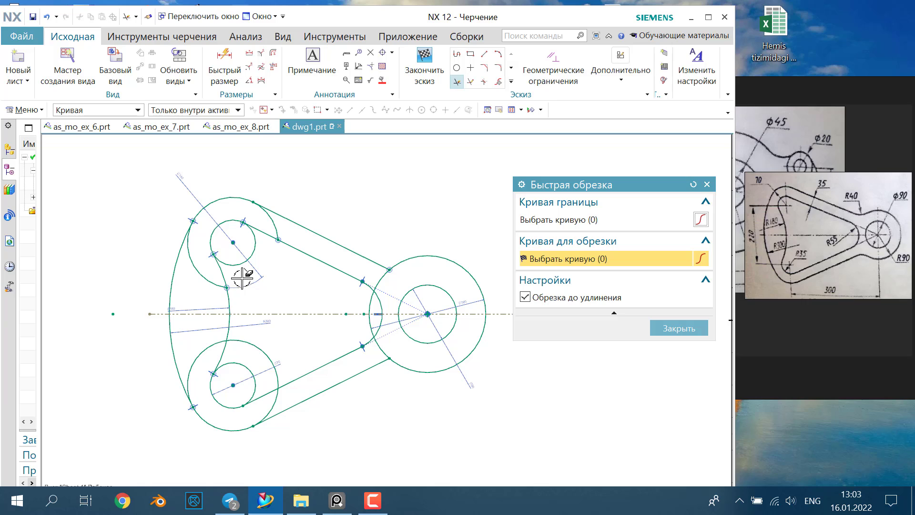
left_click(249, 257)
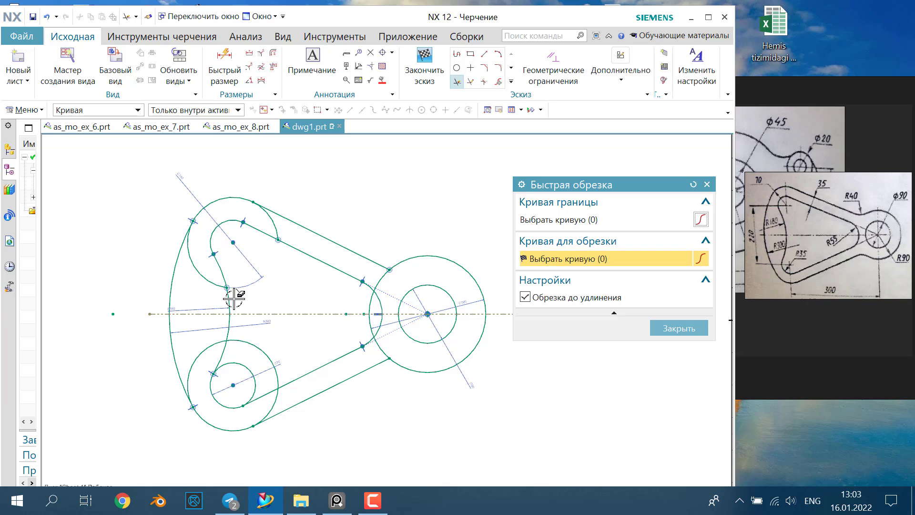
left_click(195, 272)
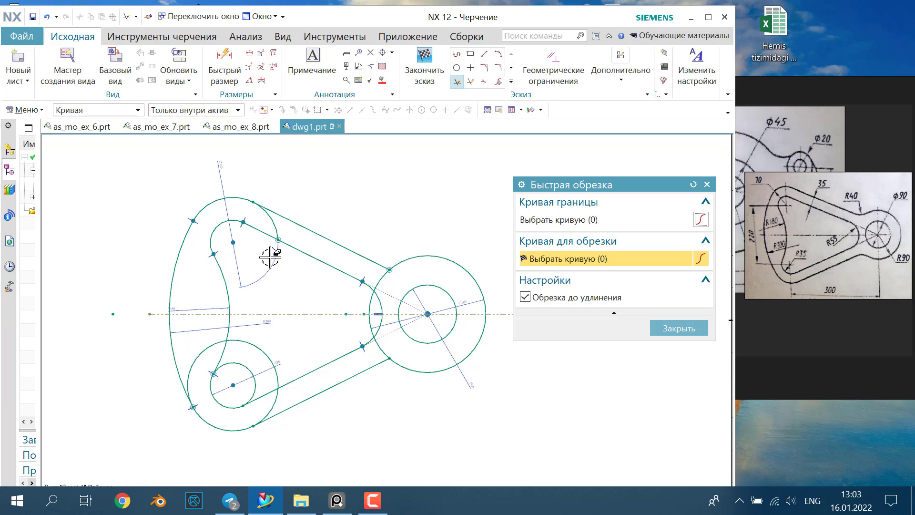
left_click(275, 234)
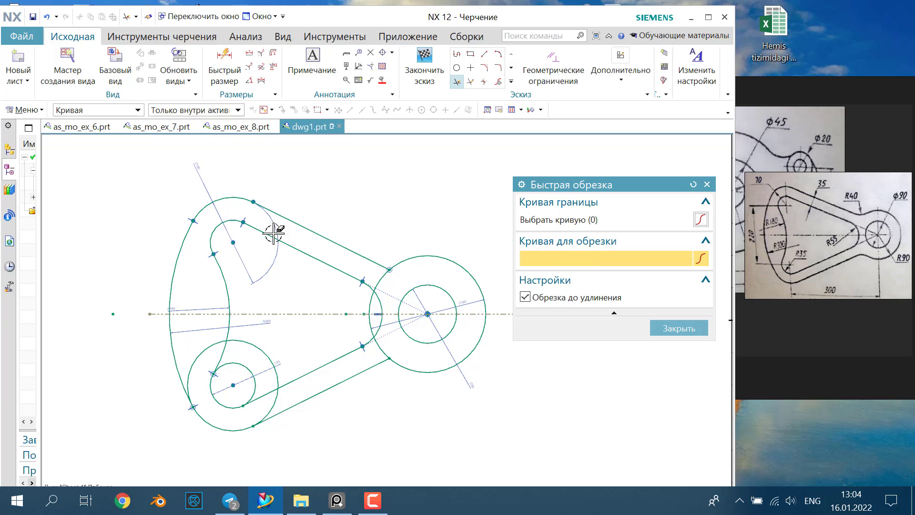
Trim the inner portions of both lower left circles so only the rounded corner arcs of the contour remain
left_click(261, 346)
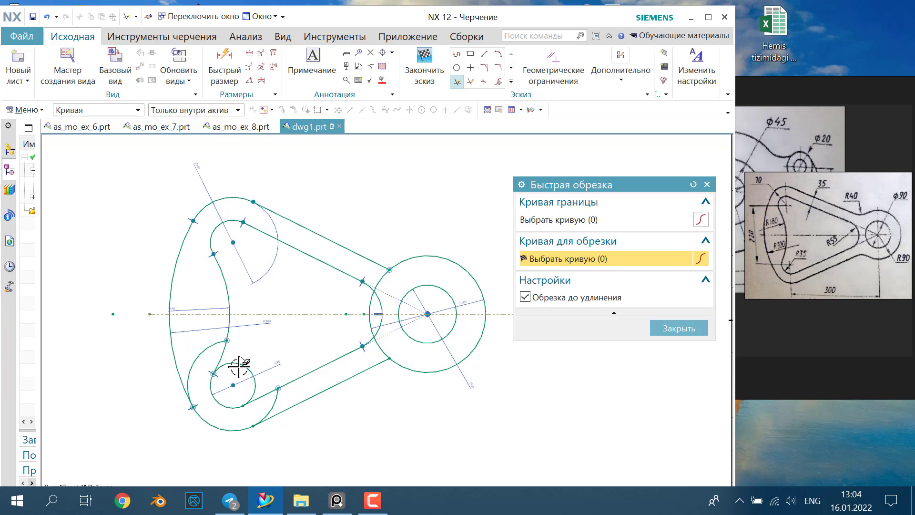
left_click(240, 366)
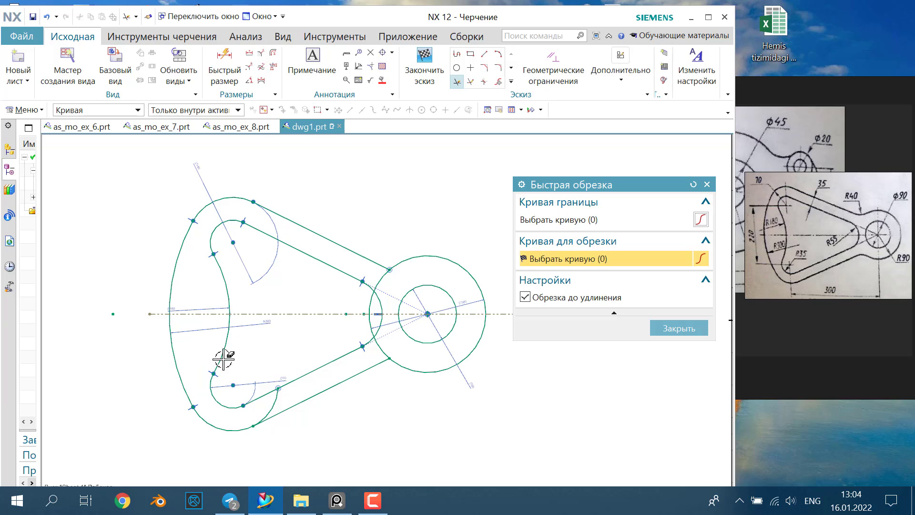
left_click(275, 398)
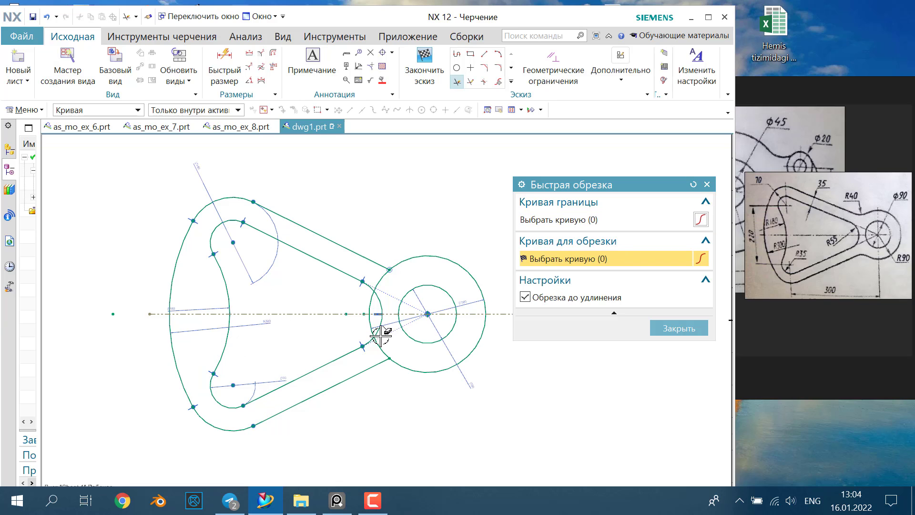
Trim the outer right-hand circle between the ends of the outer slanted lines and delete its old diameter dimension
left_click(374, 301)
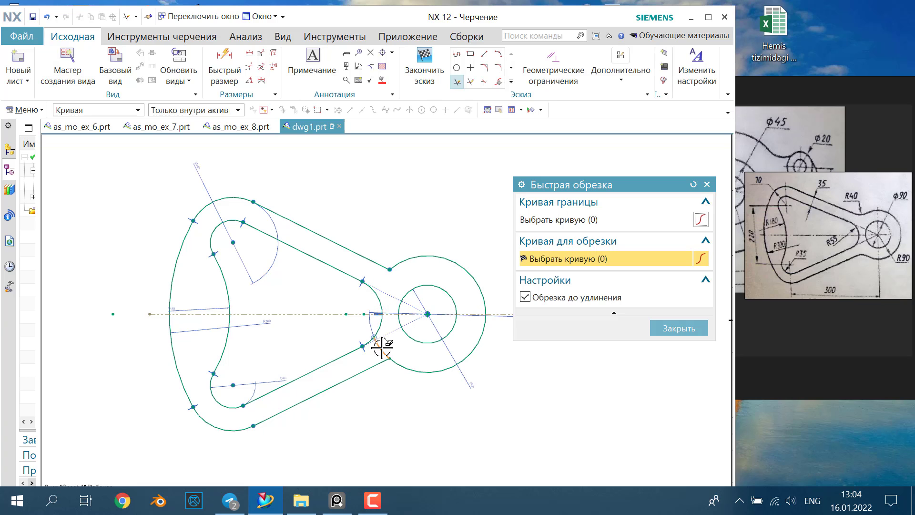
left_click(706, 184)
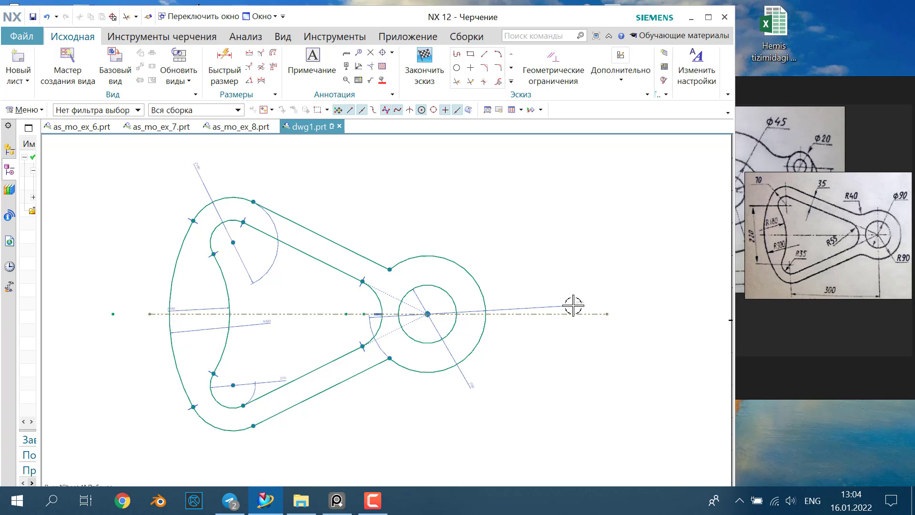
left_click(380, 345)
left_click(471, 330)
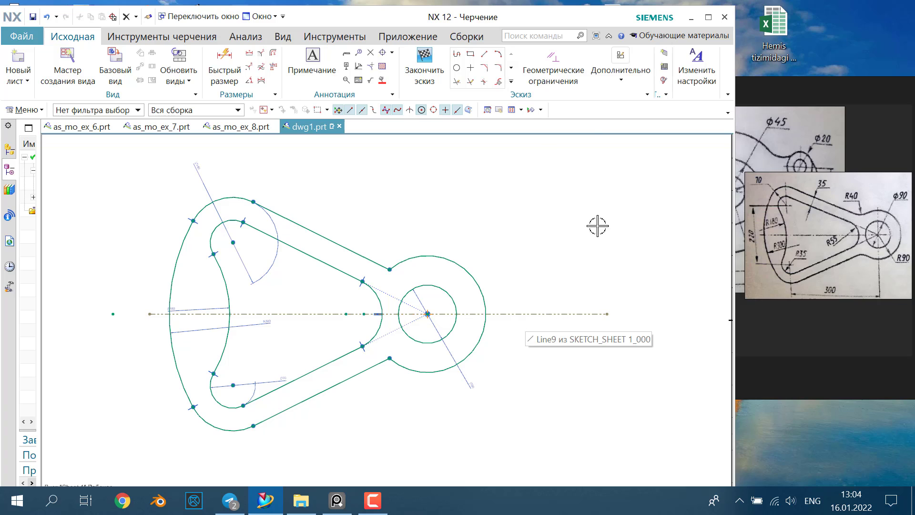
Trim the centre line beyond the outer right-hand circle and reposition the R300 and R180 dimensions beside their arcs
left_click(457, 81)
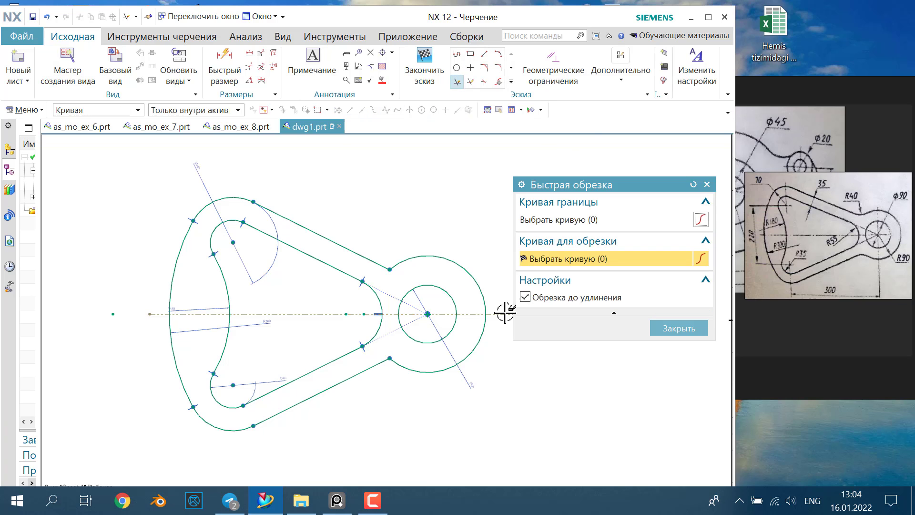
left_click(706, 184)
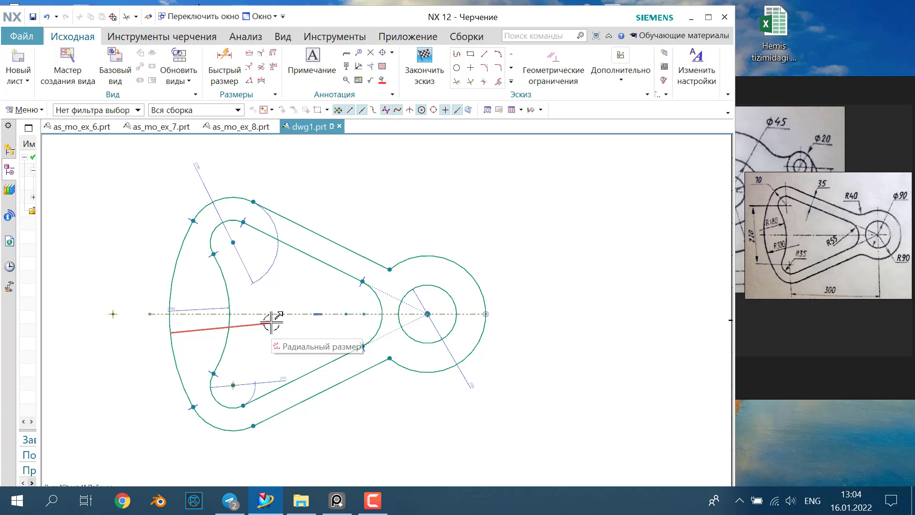
left_click_drag(271, 323, 192, 340)
scroll(200, 338, "down", 2)
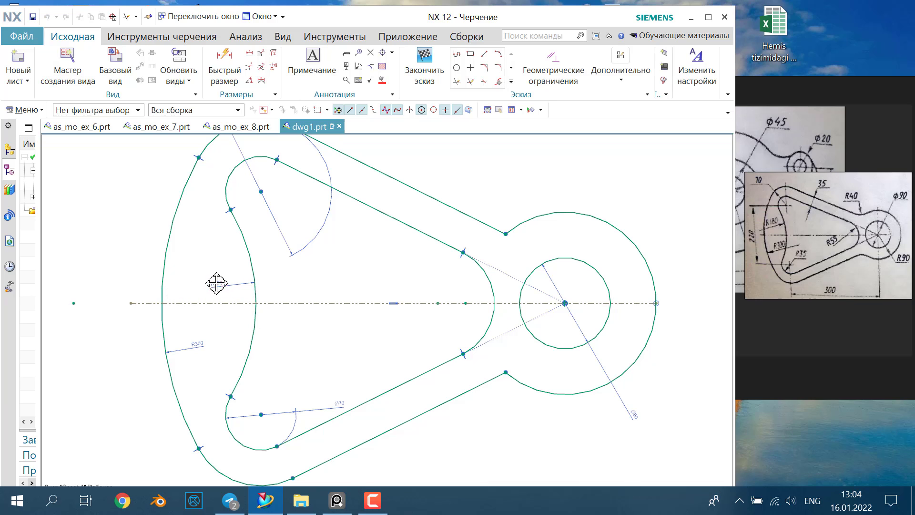
scroll(306, 351, "up", 2)
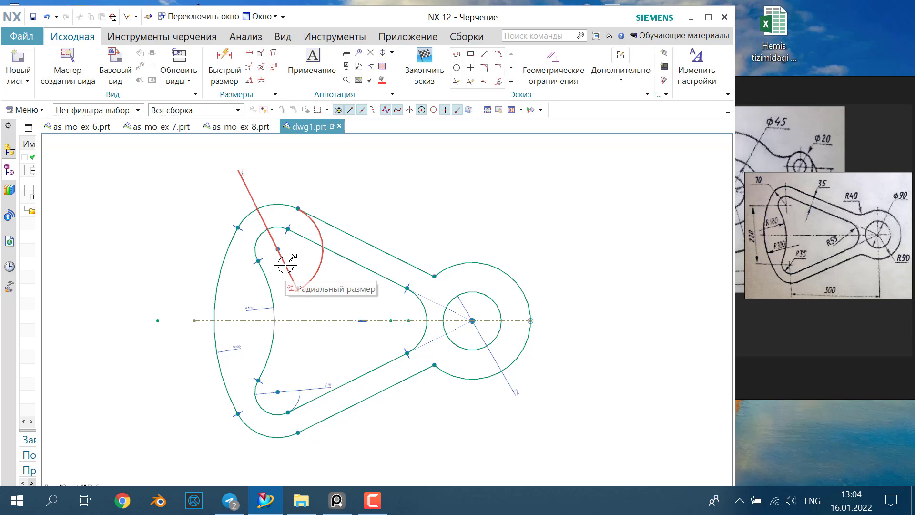
Replace the diameter dimension of the upper left outer arc with a radius dimension placed outside the contour
scroll(214, 176, "down", 3)
scroll(368, 336, "up", 2)
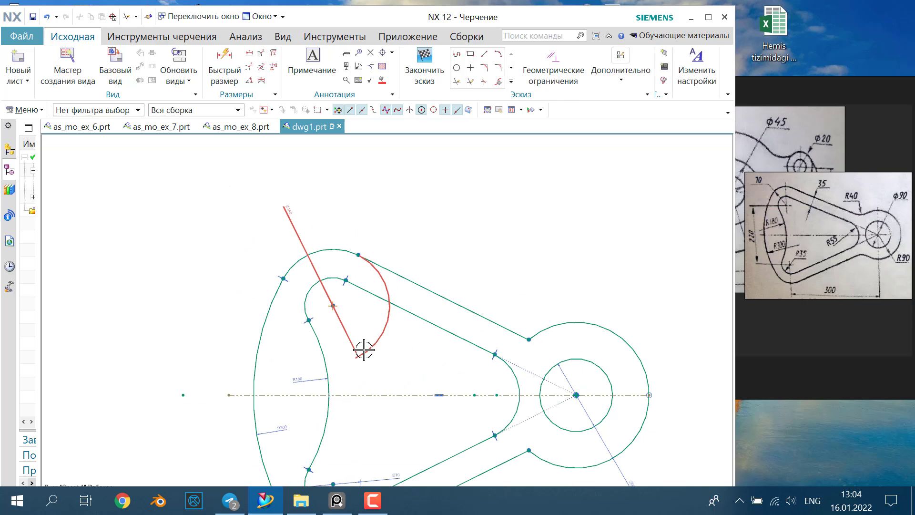
left_click(363, 350)
left_click(457, 334)
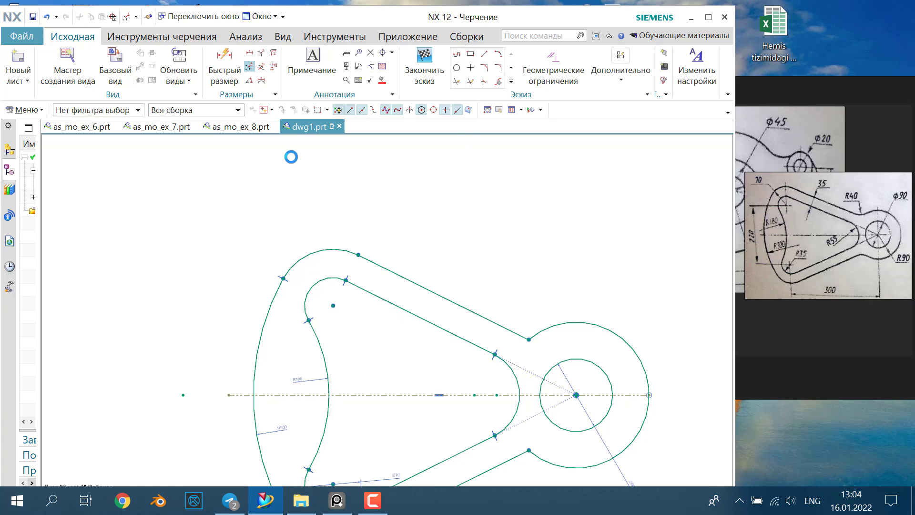
left_click(318, 253)
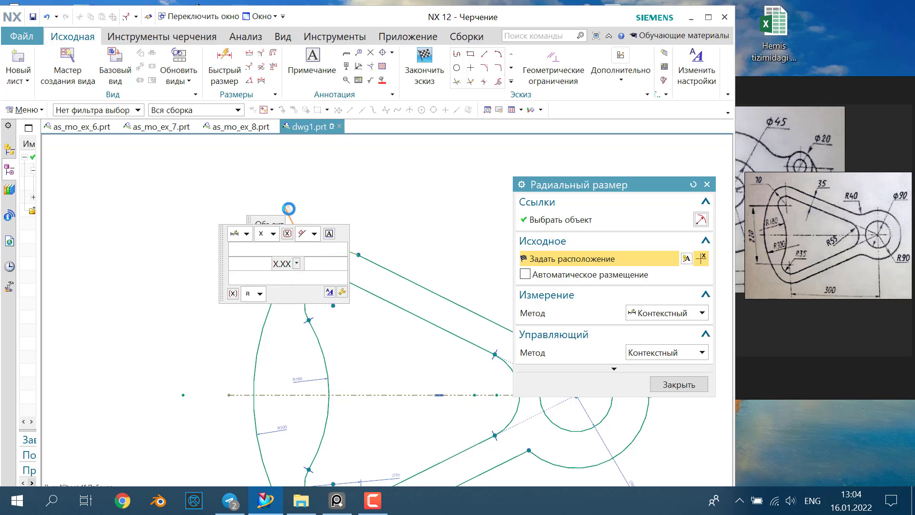
left_click(288, 208)
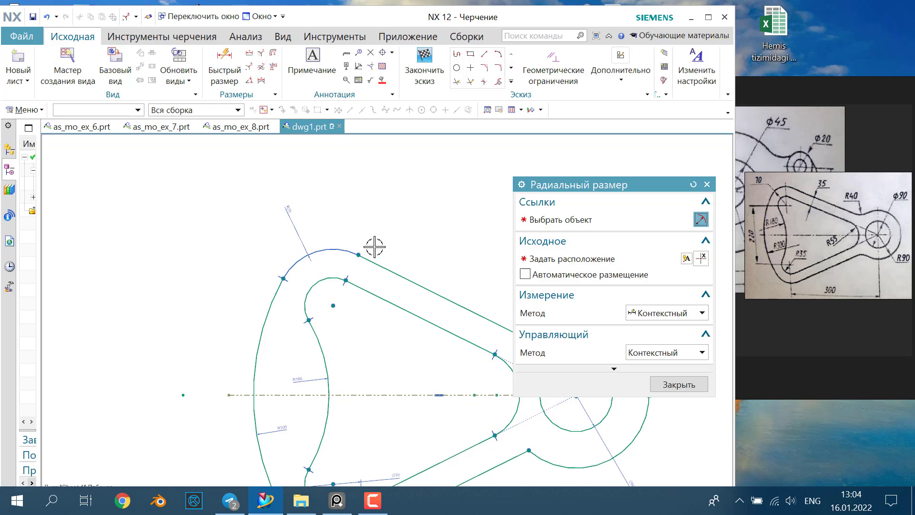
left_click(708, 184)
Replace the diameter dimension of the lower left inner arc with a radius dimension and dismiss the auto-save warning without saving
middle_click_drag(441, 432, 374, 337, "shift")
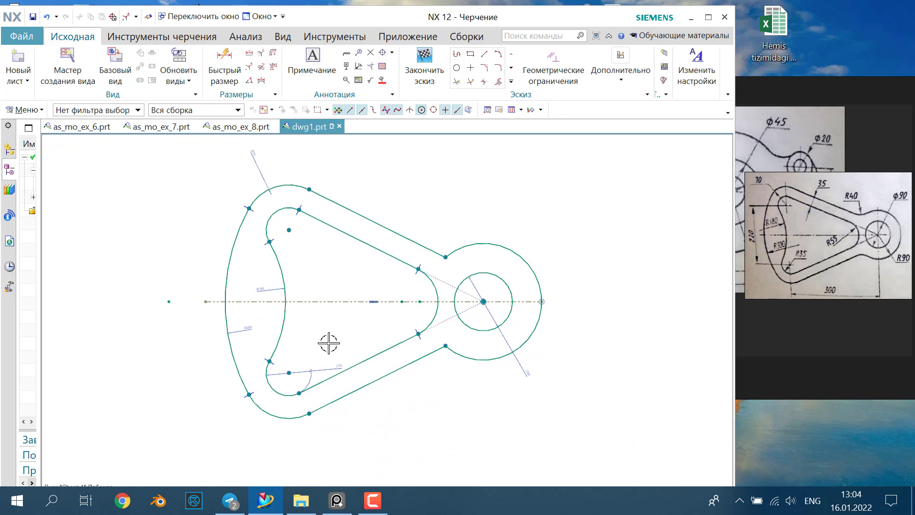
left_click(319, 368)
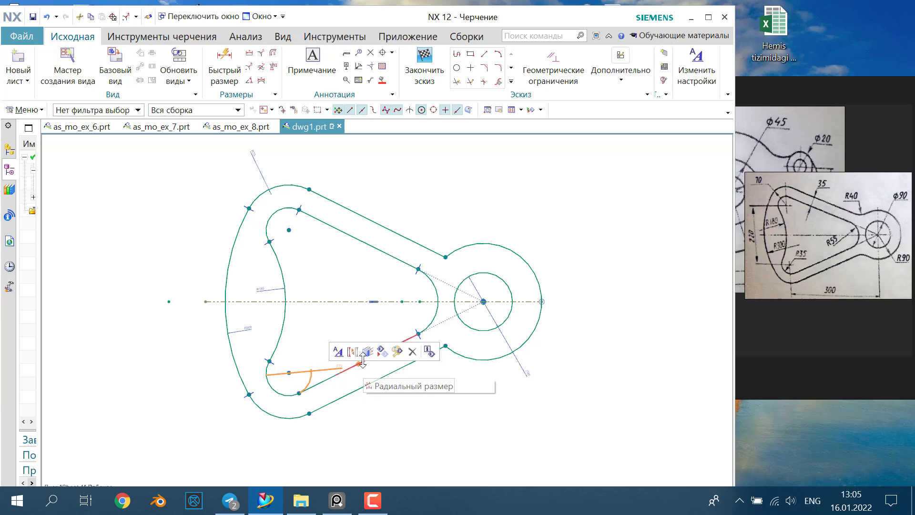
left_click(404, 351)
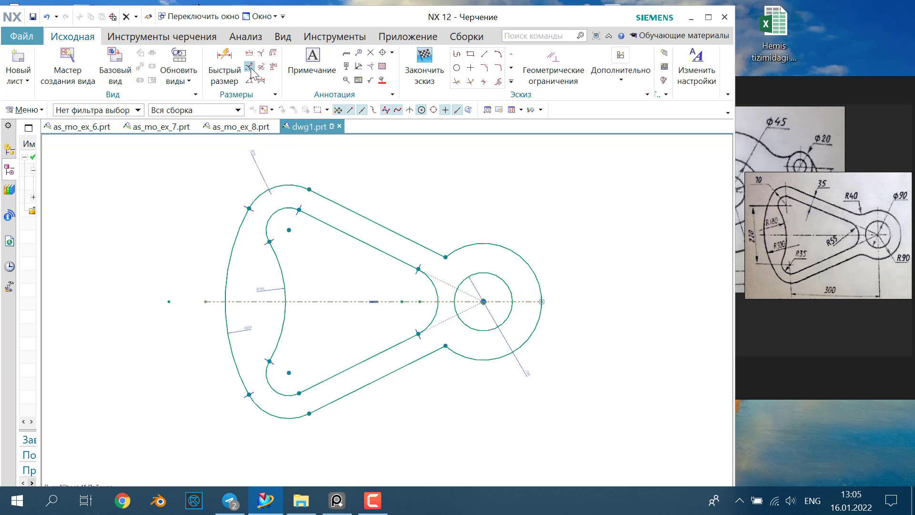
left_click(274, 386)
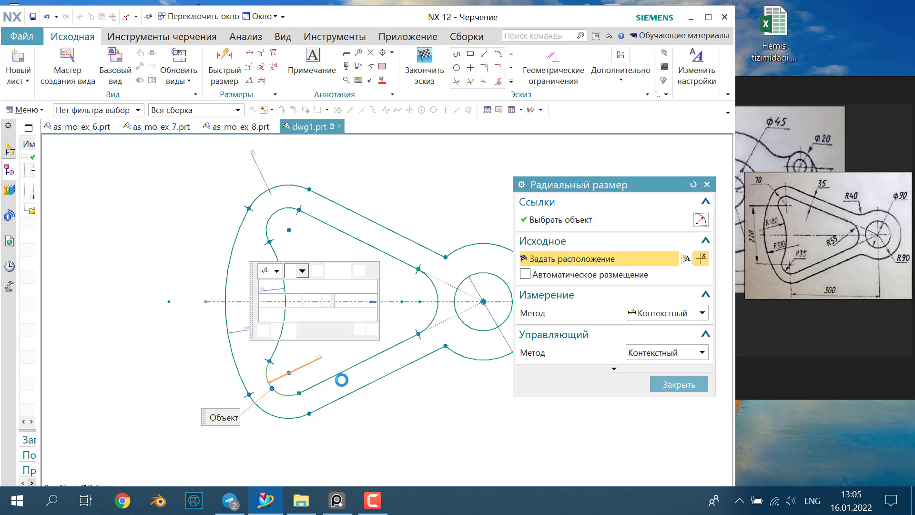
left_click(707, 186)
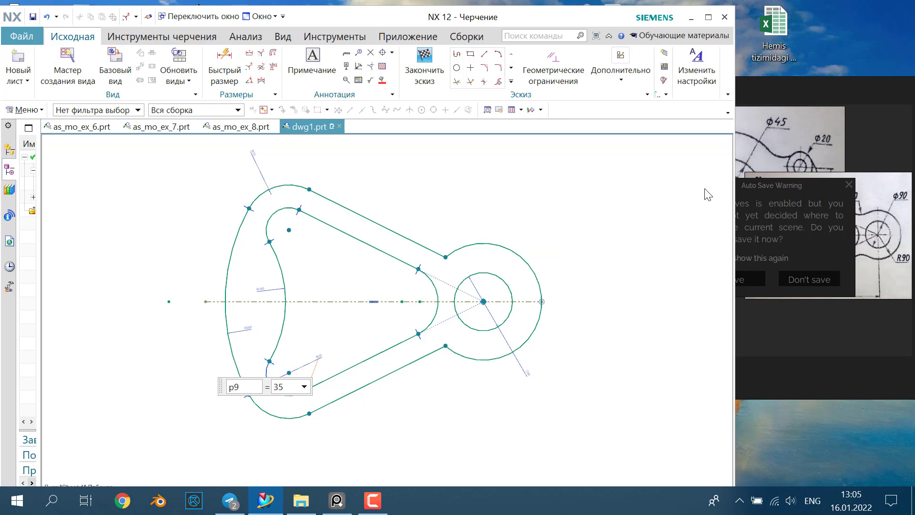
left_click(797, 285)
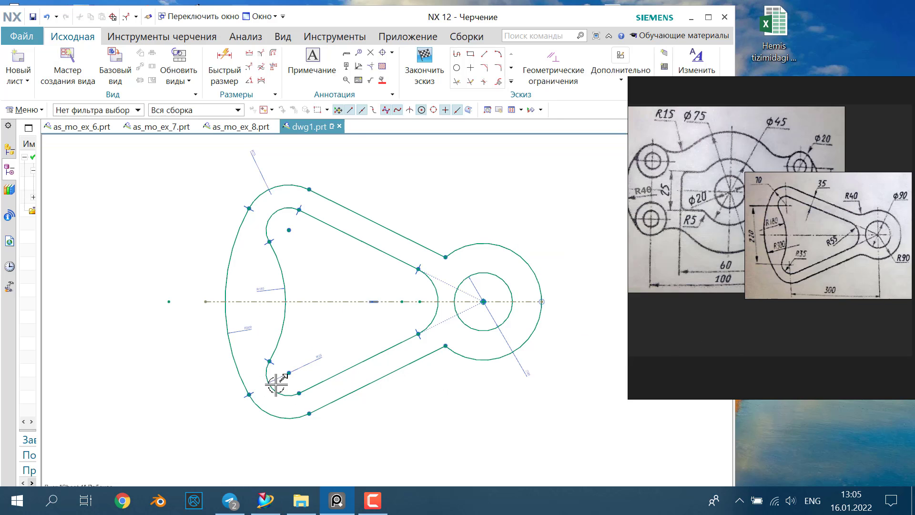
Examine the dimension texts on the left-hand arcs and the inner right-hand circle against the reference drawing
scroll(286, 374, "up", 4)
scroll(376, 338, "up", 1)
scroll(381, 337, "down", 4)
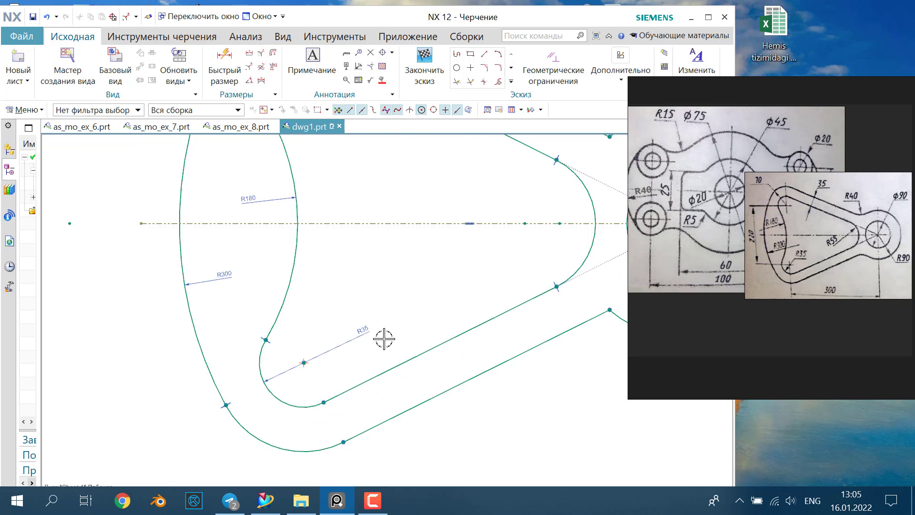
scroll(446, 321, "down", 2)
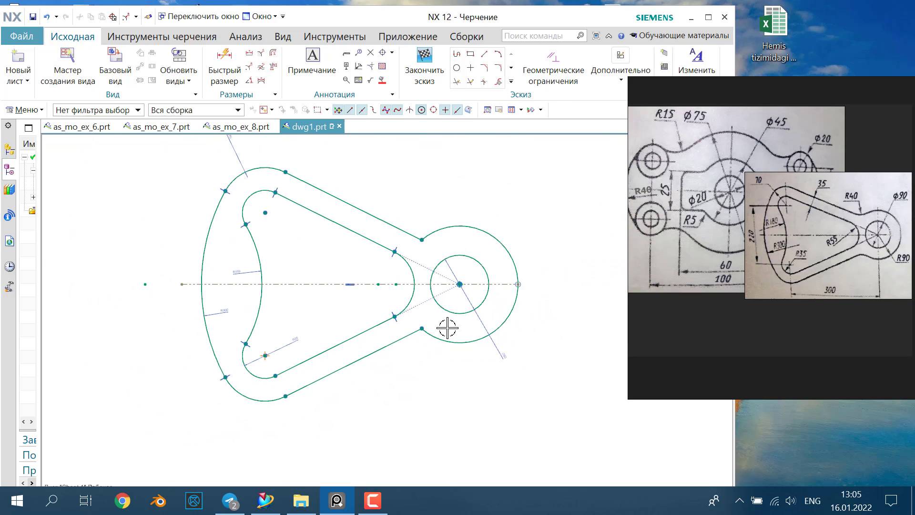
middle_click_drag(448, 327, 405, 377)
scroll(401, 377, "up", 1)
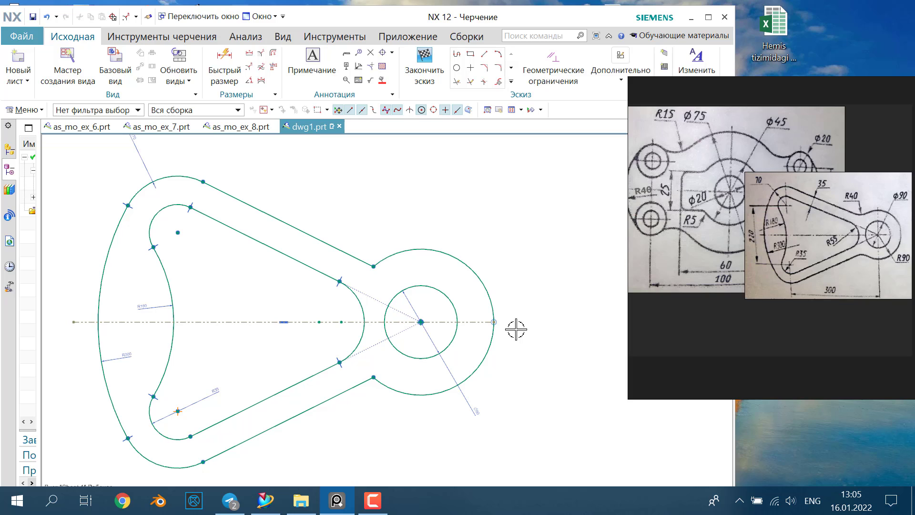
scroll(494, 419, "up", 2)
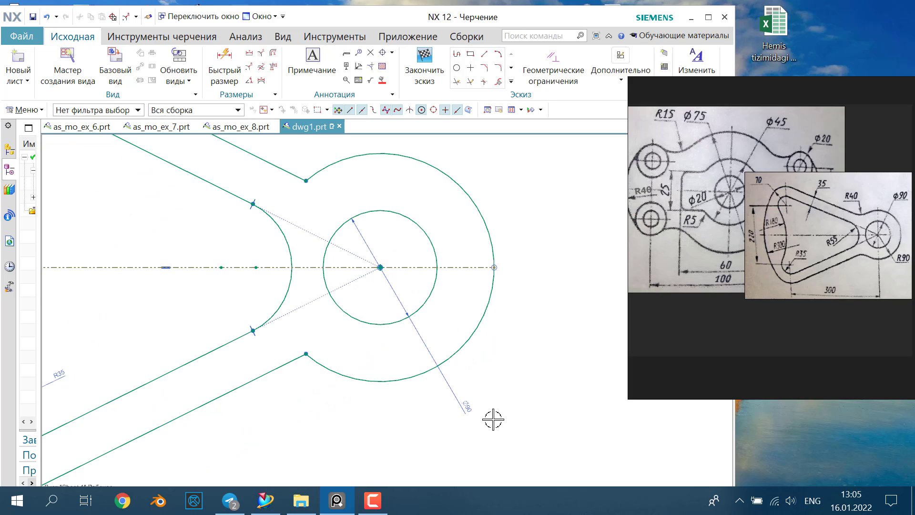
scroll(494, 420, "down", 2)
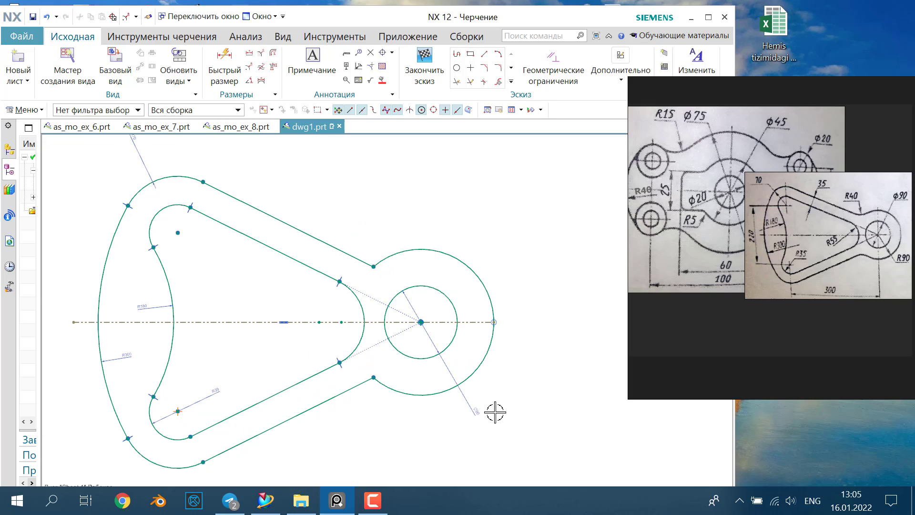
Add a diameter dimension to the outer right-hand arc, placed above it outside the contour
left_click(248, 67)
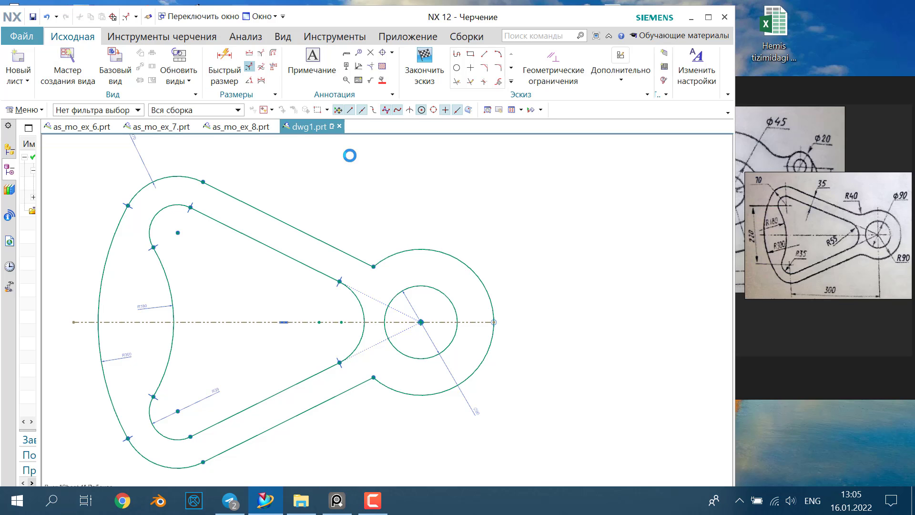
left_click(469, 262)
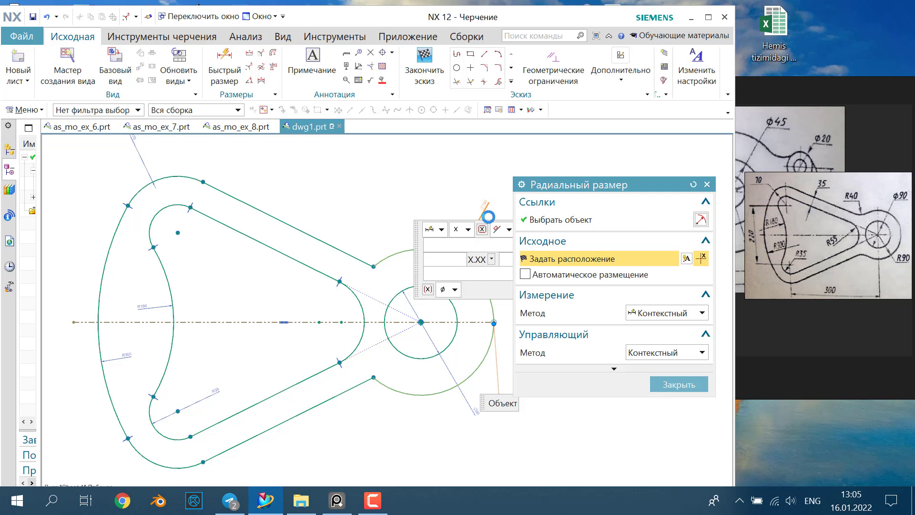
left_click(488, 216)
left_click(707, 185)
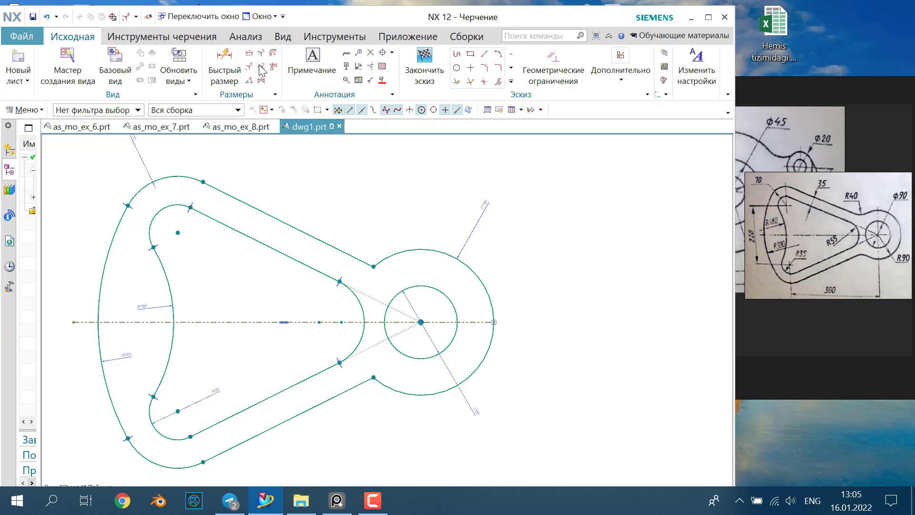
Add a linear dimension for the spacing between the upper outer and inner slanted lines, placed above the contour
left_click(250, 54)
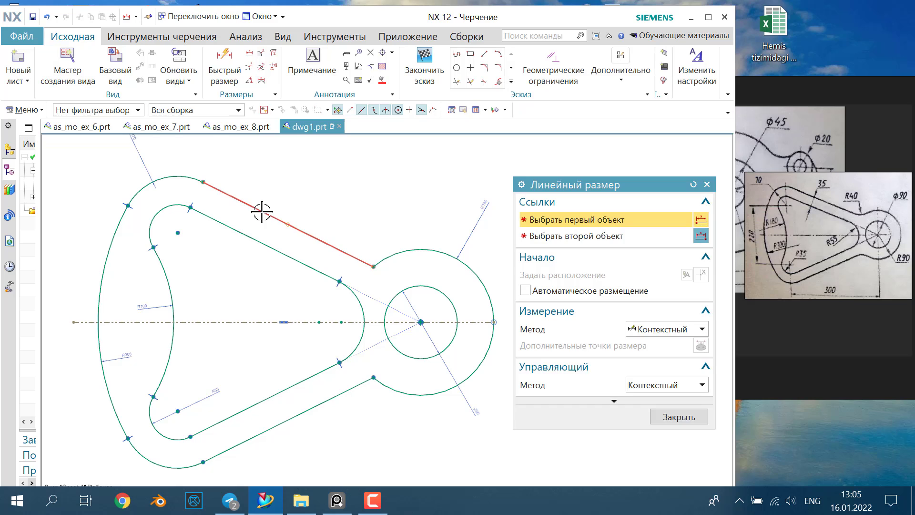
left_click(262, 210)
left_click(251, 242)
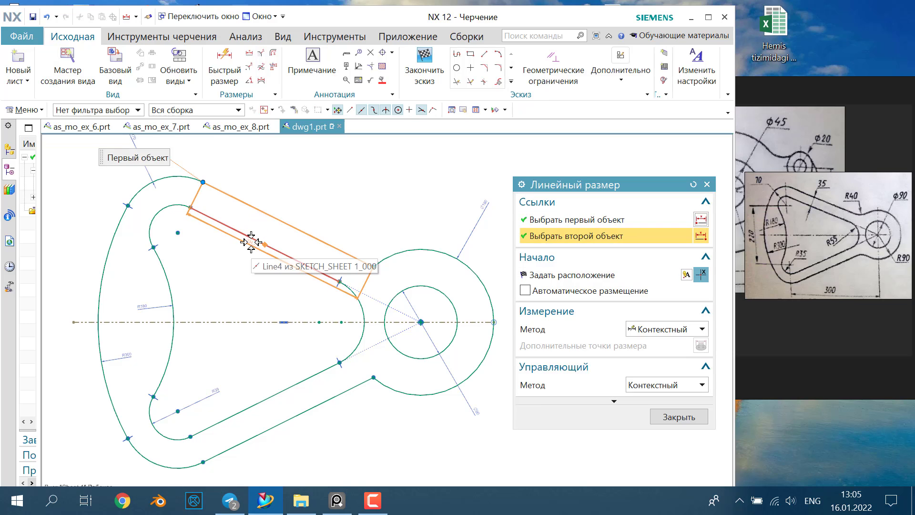
left_click(286, 178)
scroll(278, 180, "up", 4)
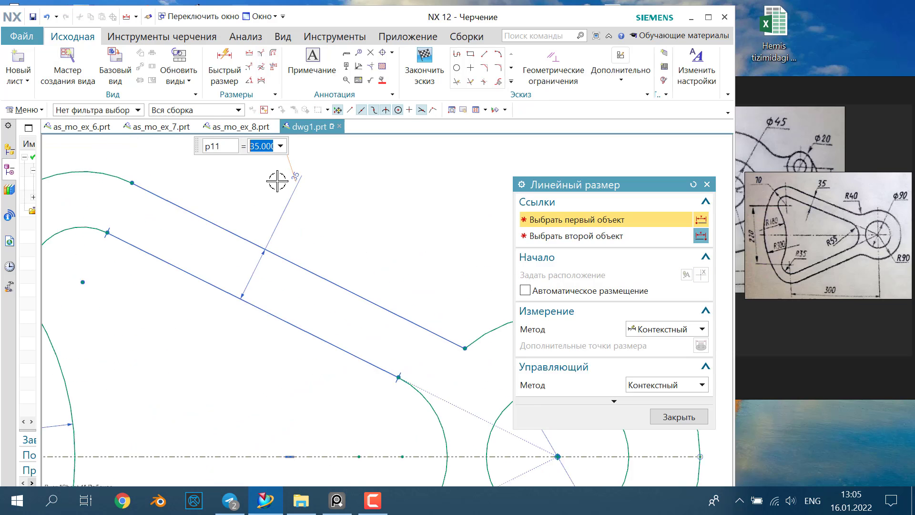
scroll(279, 180, "down", 4)
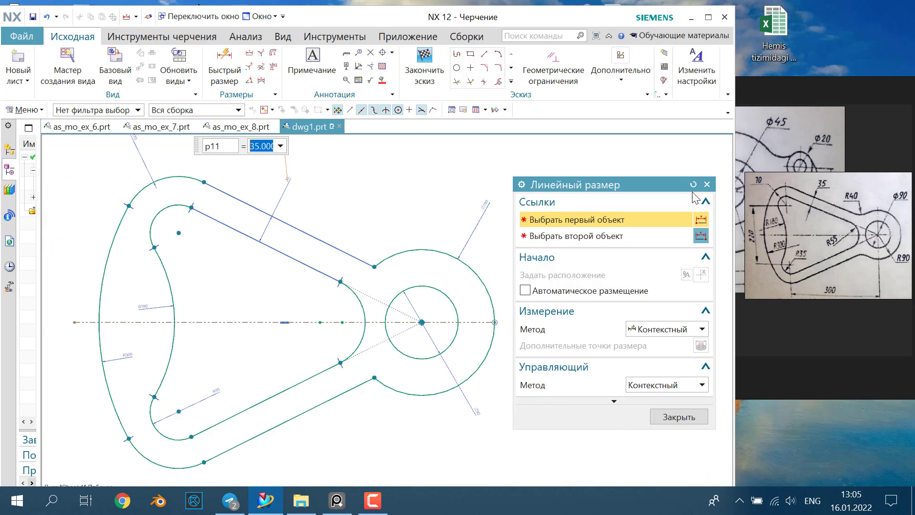
left_click(707, 185)
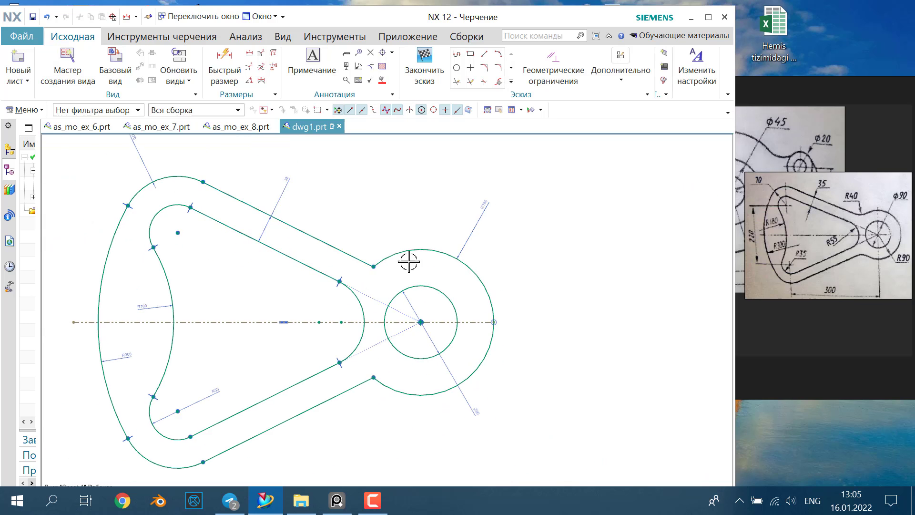
Draw a tangent arc of radius 40 joining the upper outer slanted line to the outer right-hand arc
left_click(497, 58)
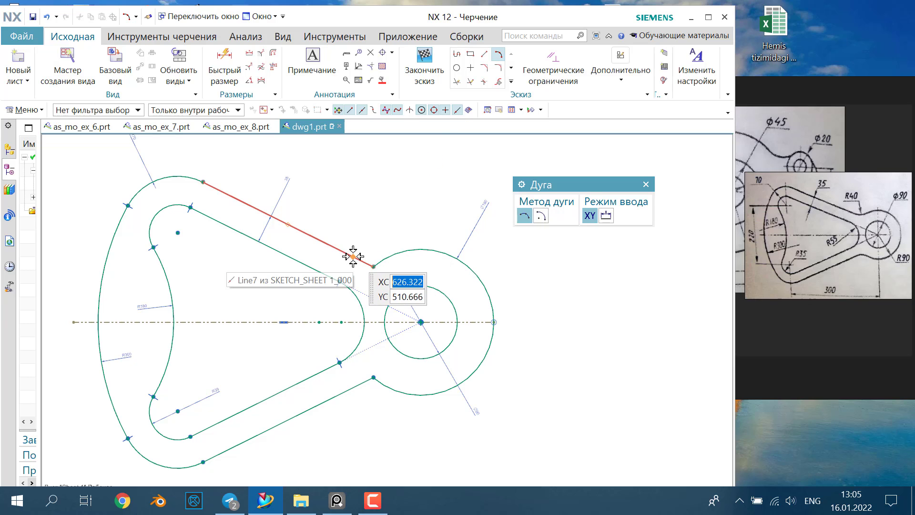
left_click(389, 262)
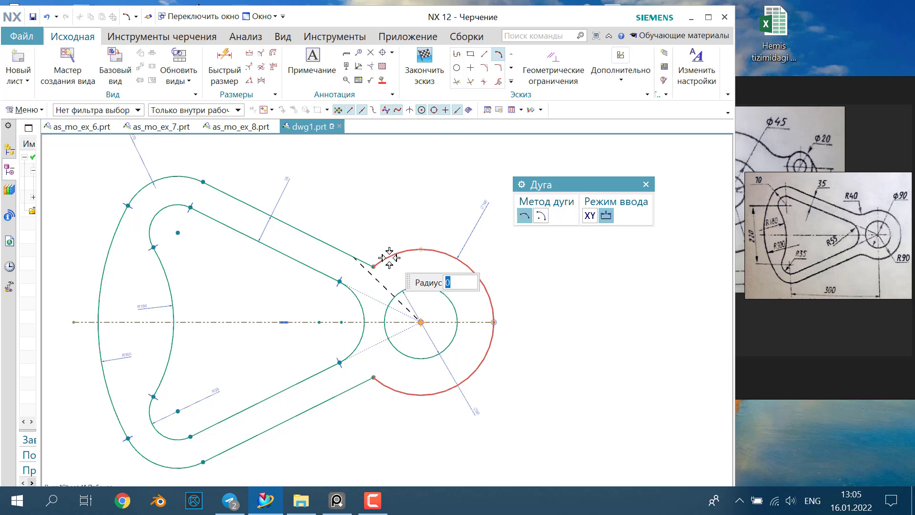
scroll(387, 260, "up", 3)
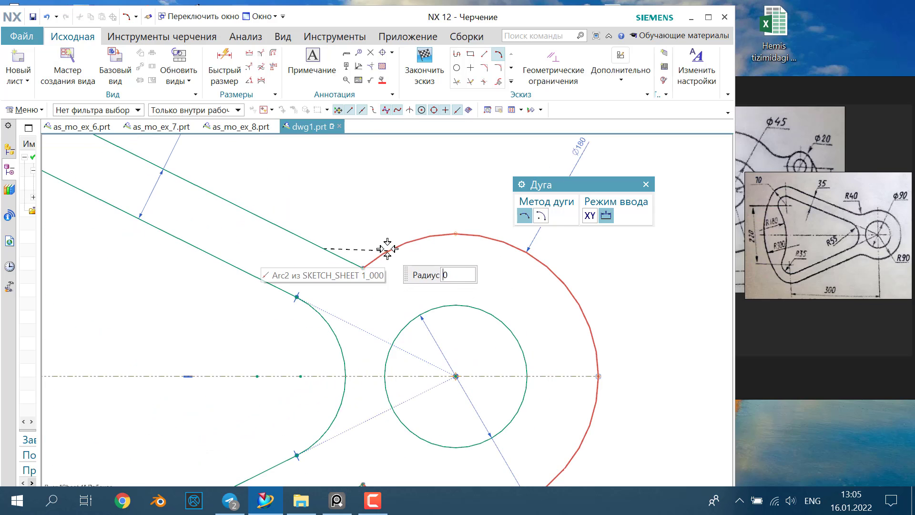
left_click(387, 249)
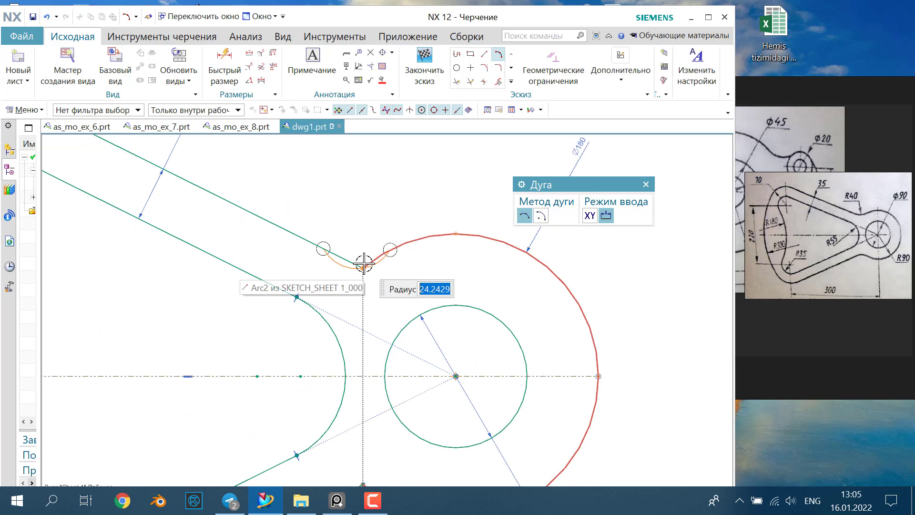
type("40")
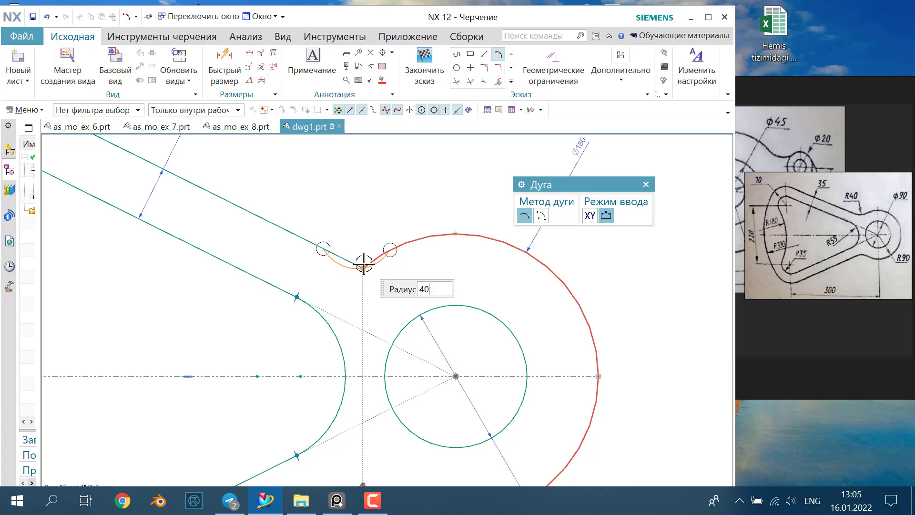
key("Return")
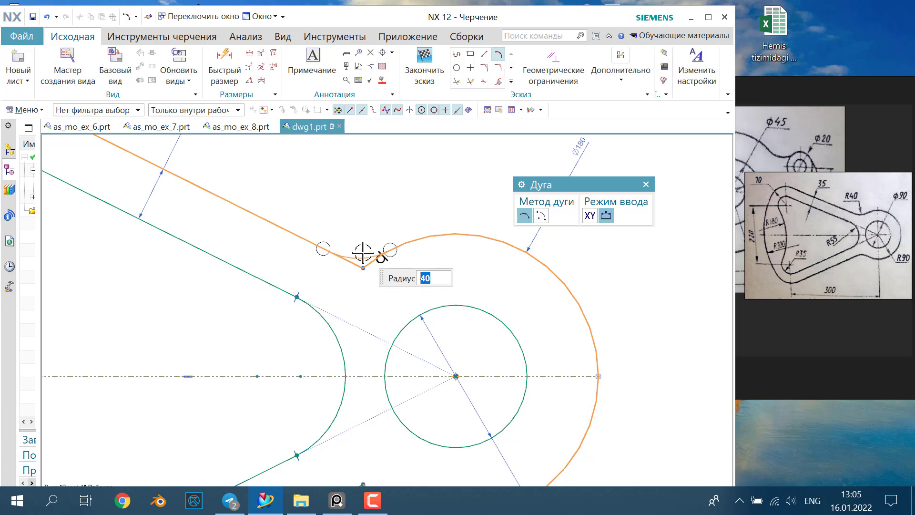
left_click(363, 255)
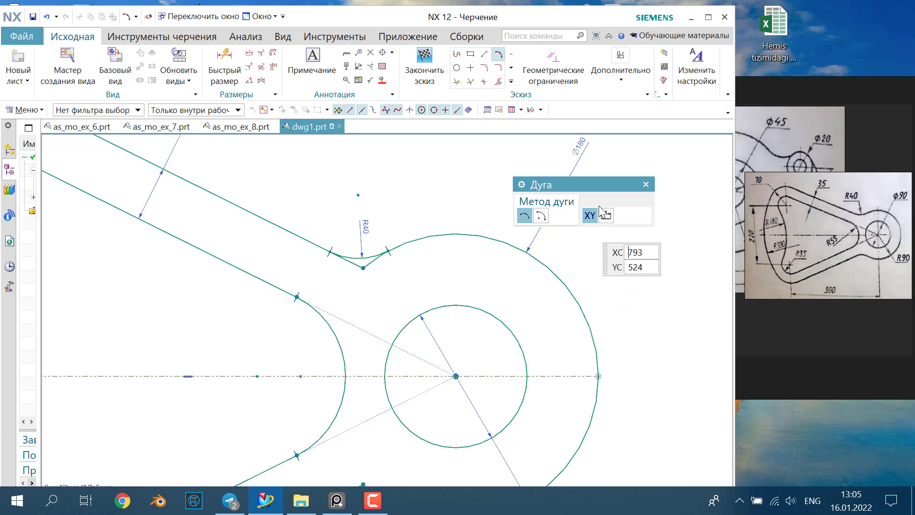
left_click(647, 185)
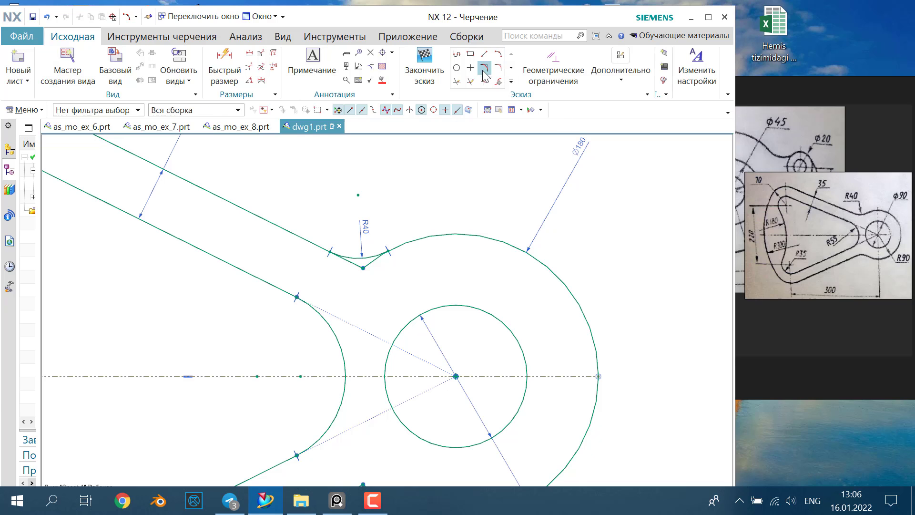
Trim away the sharp corner of the line and outer arc beneath the upper R40 arc
left_click(458, 83)
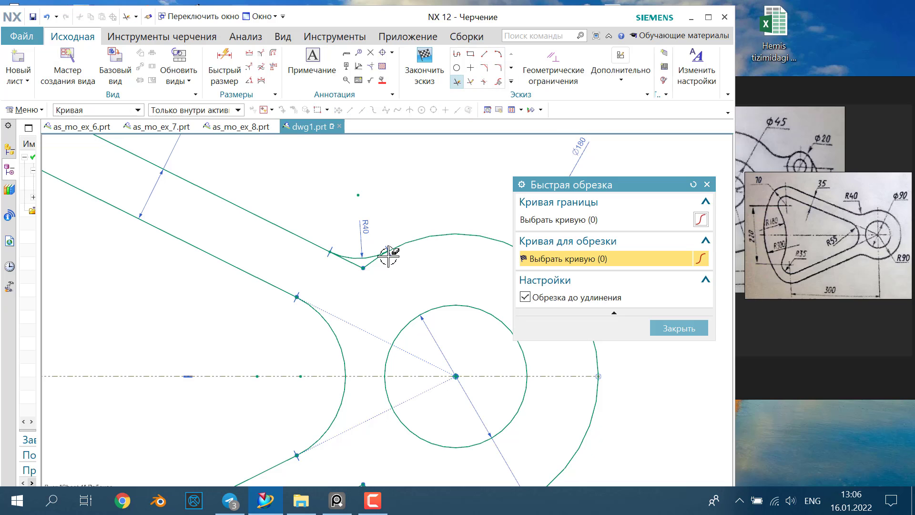
left_click(352, 262)
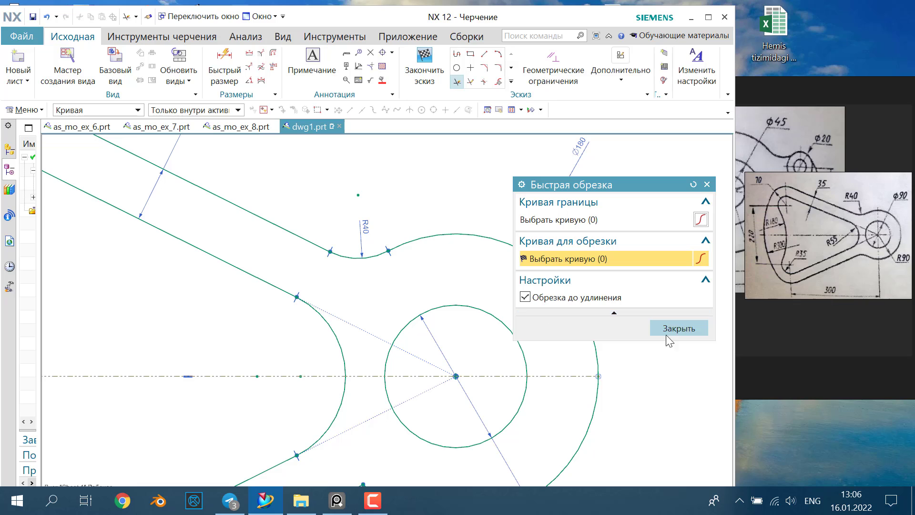
left_click(706, 184)
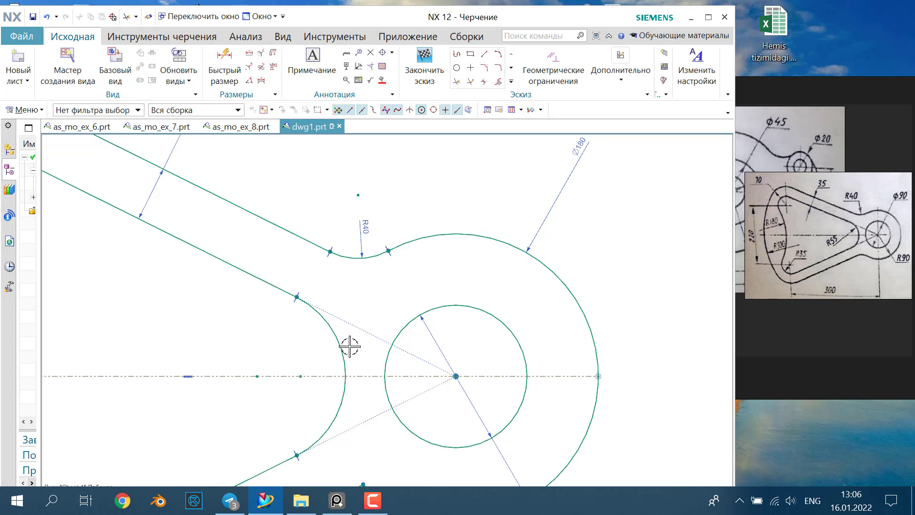
Mirror the connected outer contour curves, including the R40 arc, about the horizontal centre line
scroll(366, 328, "down", 3)
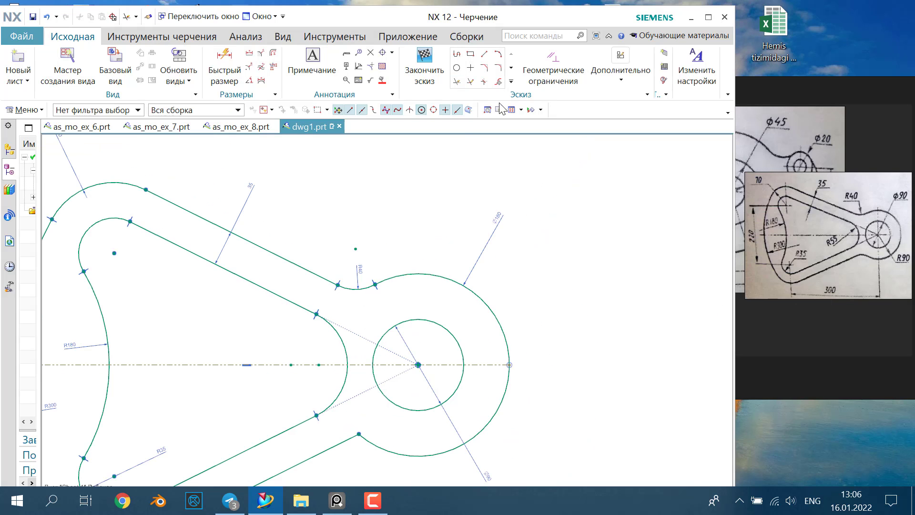
left_click(511, 82)
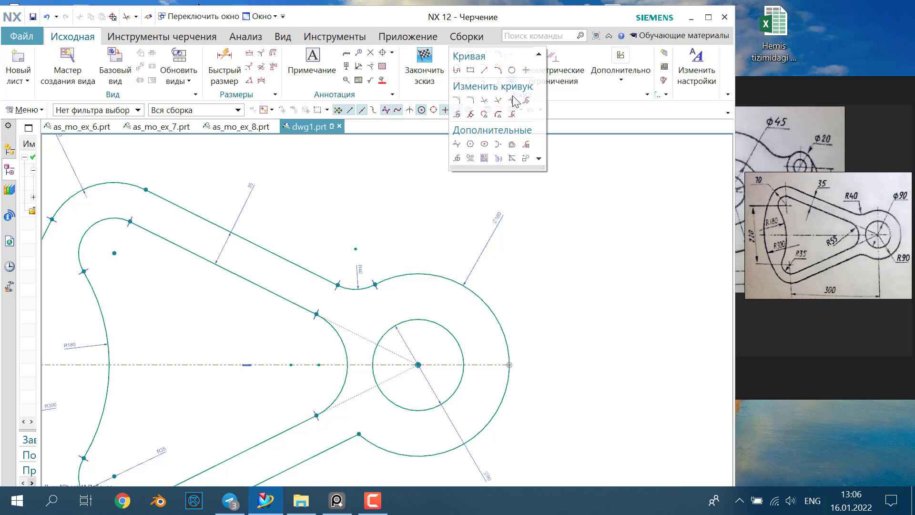
left_click(458, 159)
left_click(363, 286)
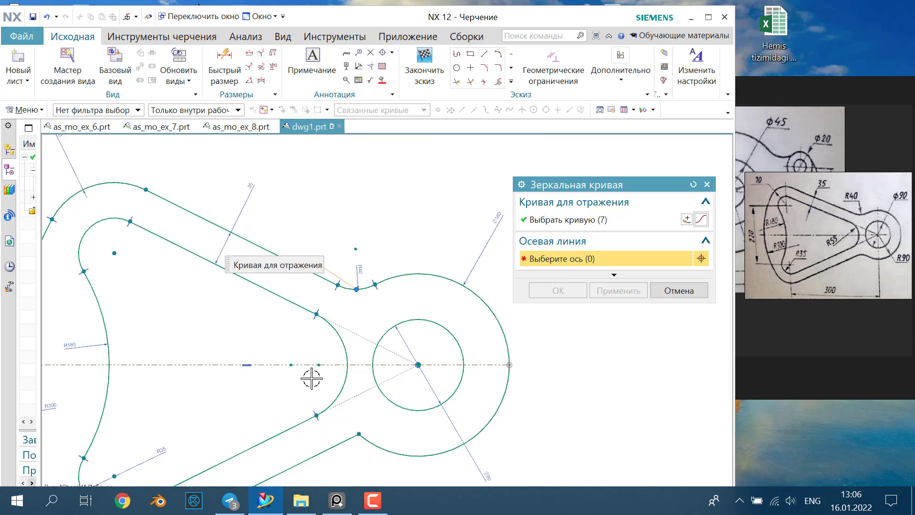
left_click(269, 366)
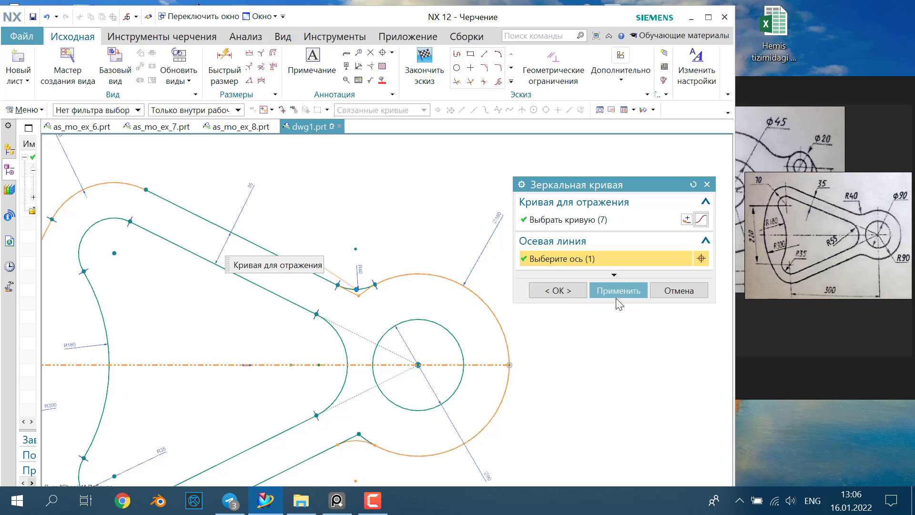
left_click(618, 292)
scroll(429, 404, "down", 3)
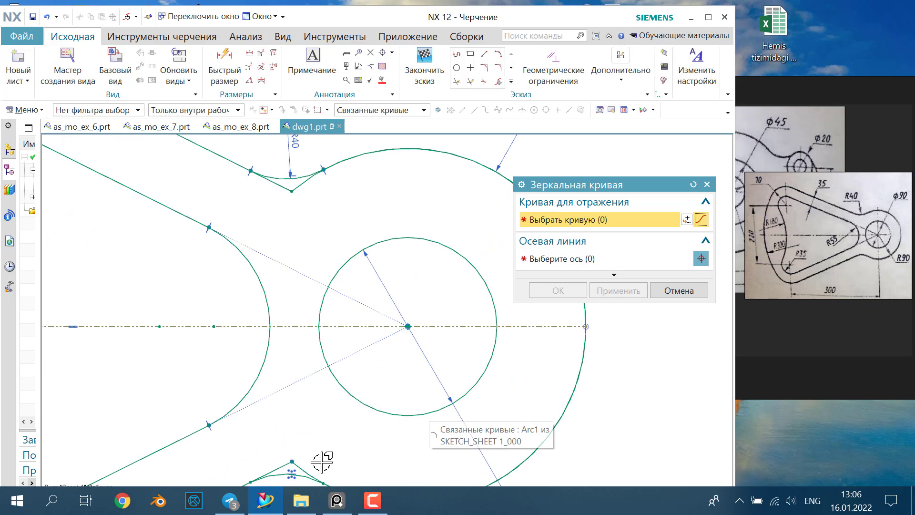
middle_click_drag(349, 463, 349, 345, "shift")
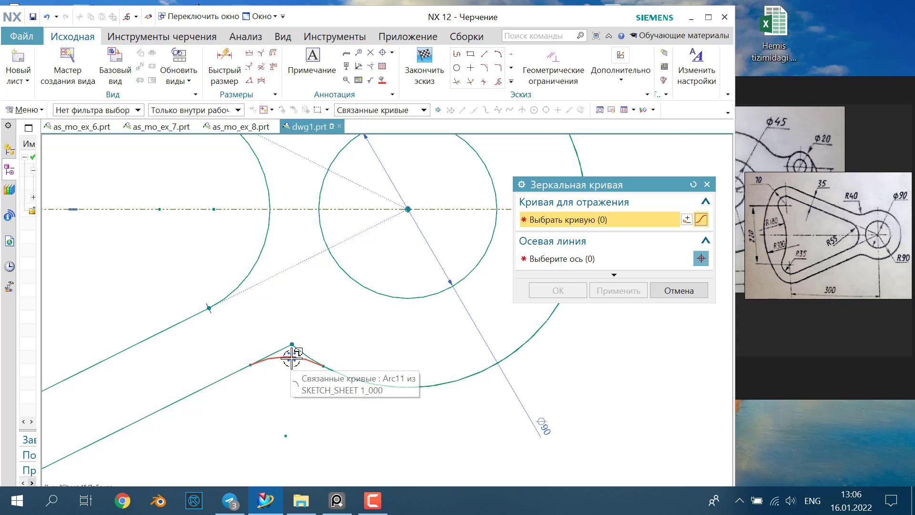
scroll(291, 359, "down", 3)
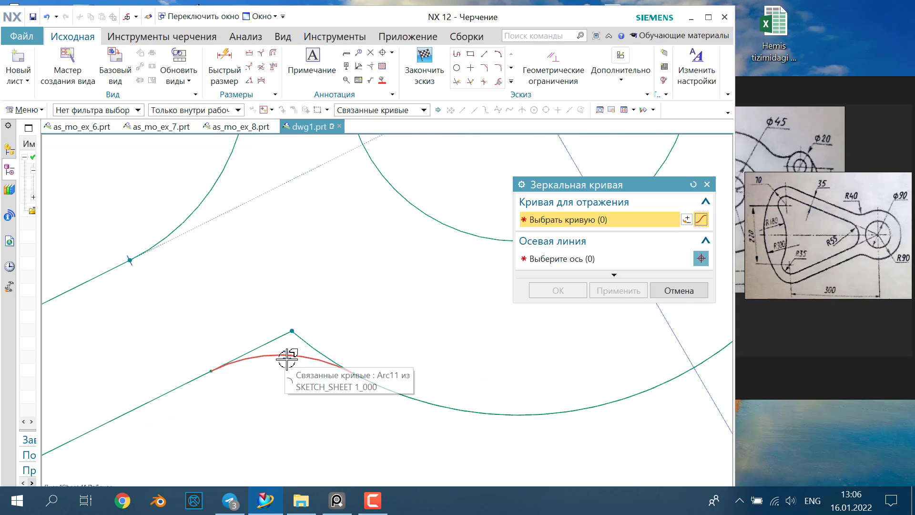
scroll(286, 359, "down", 3)
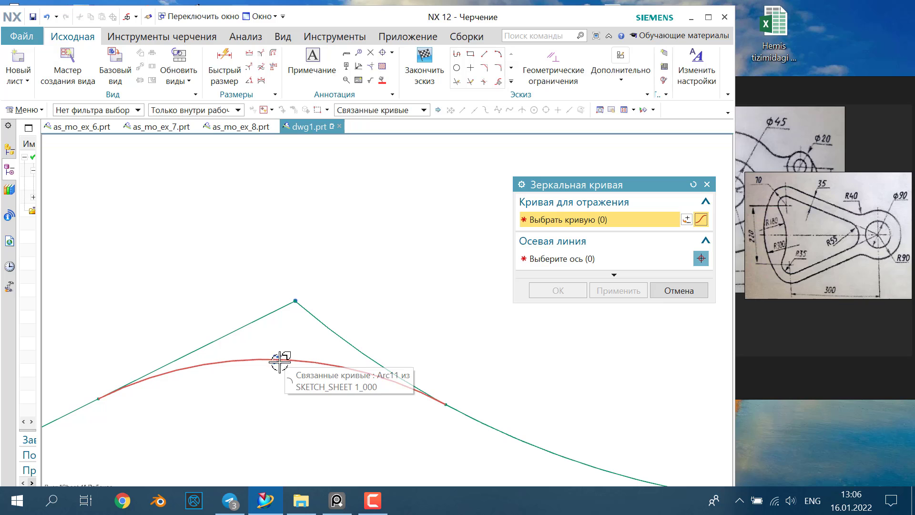
Trim the leftover sharp corners at the upper and mirrored lower R40 arcs and delete the mirror constraint marker
left_click(457, 82)
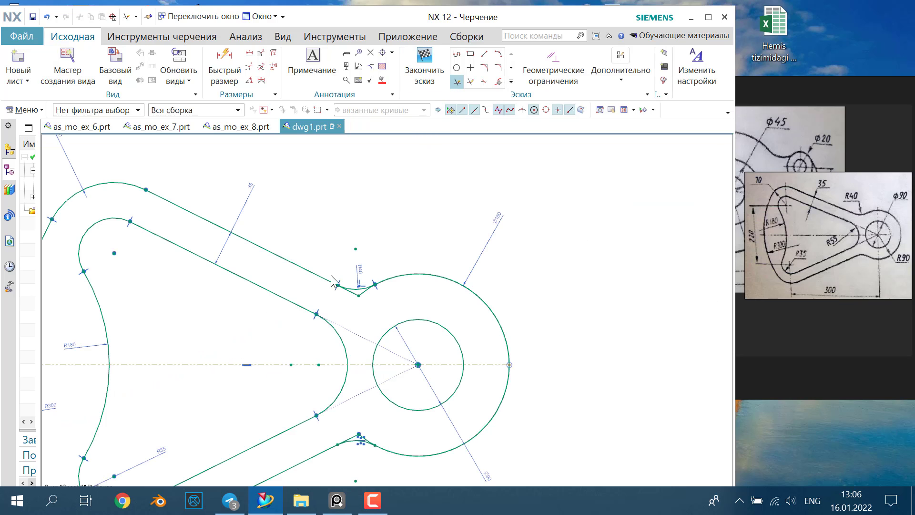
left_click(369, 437)
left_click(354, 436)
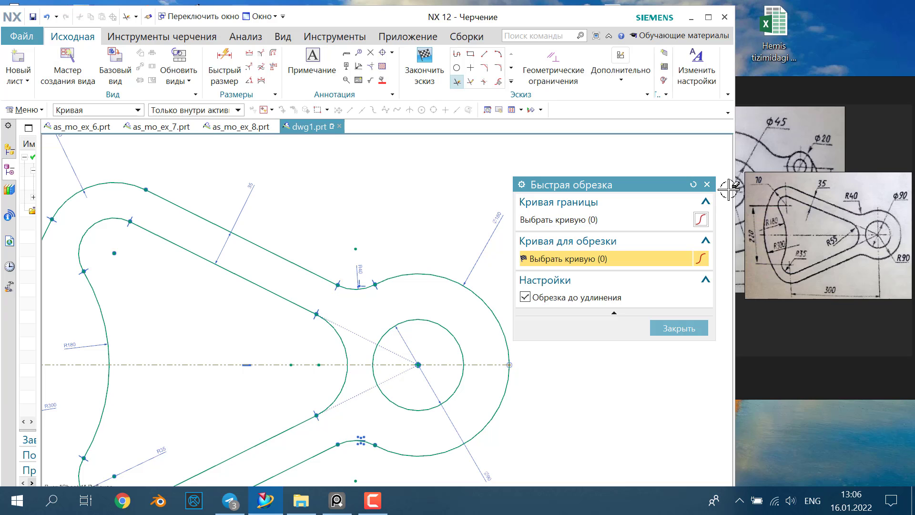
left_click(707, 184)
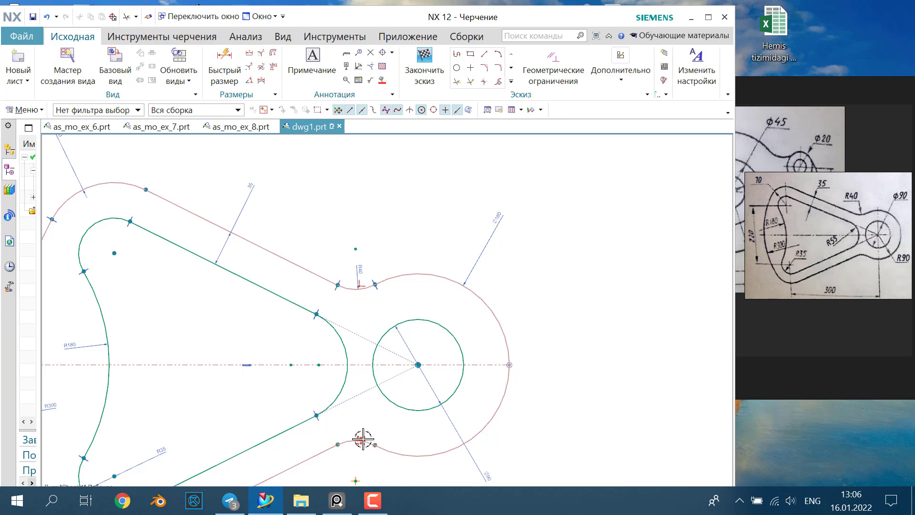
Trim the overhanging end of the horizontal centre line back to the outer left-hand arc
scroll(375, 464, "down", 2)
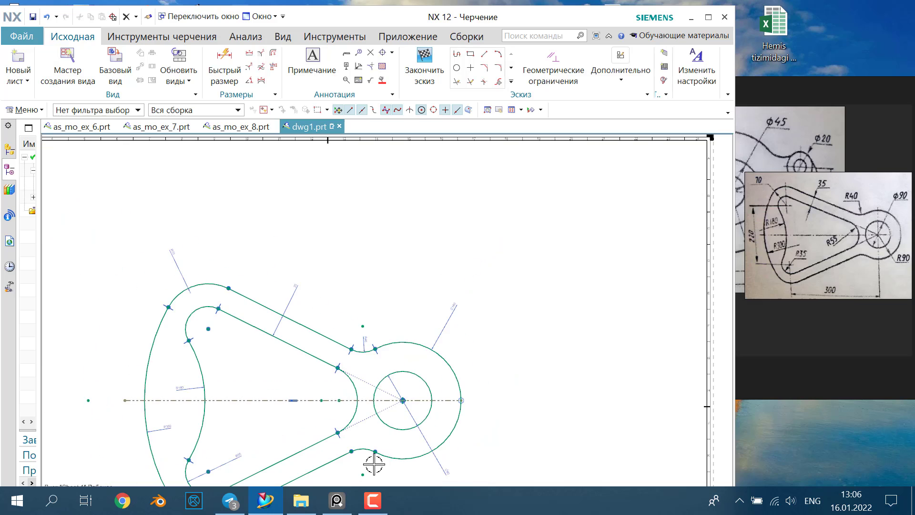
scroll(374, 465, "up", 1)
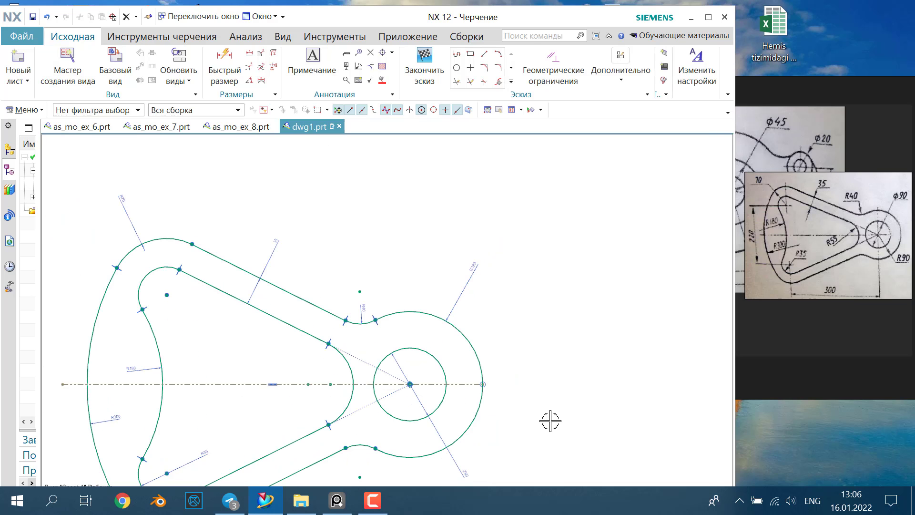
scroll(550, 422, "down", 2)
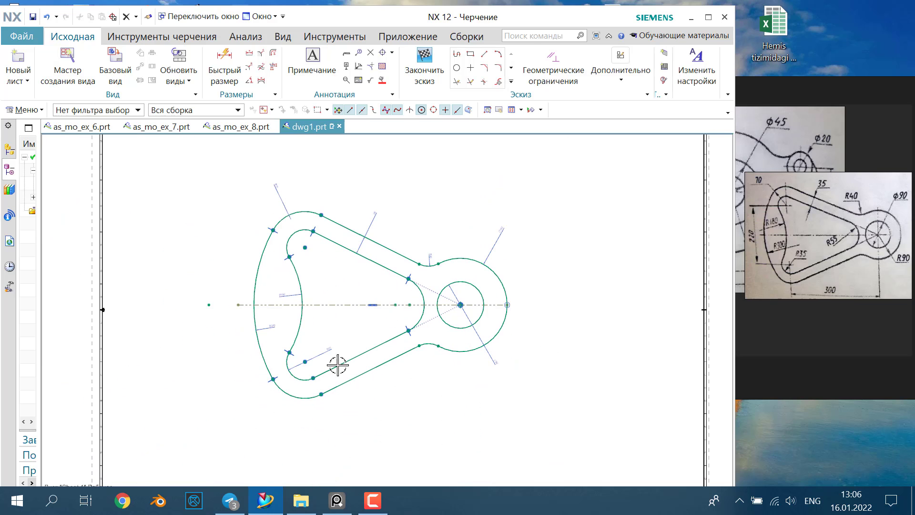
left_click(457, 83)
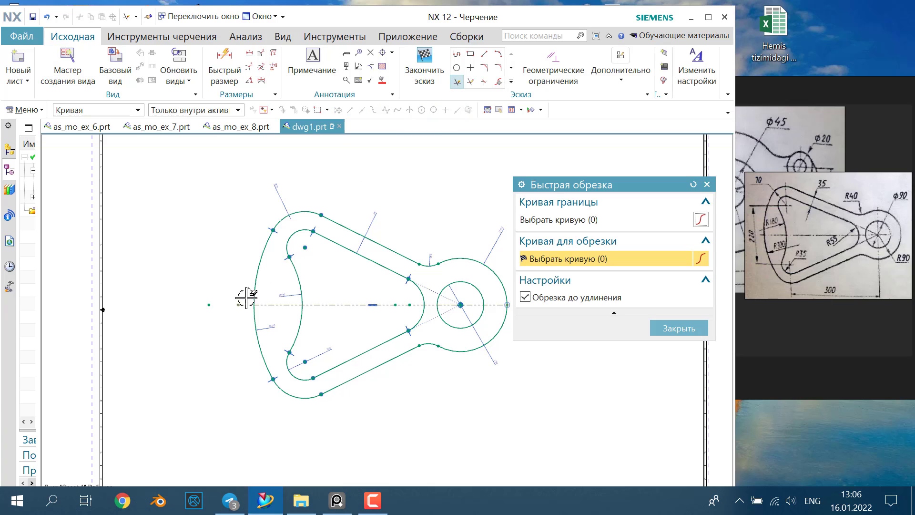
left_click(706, 185)
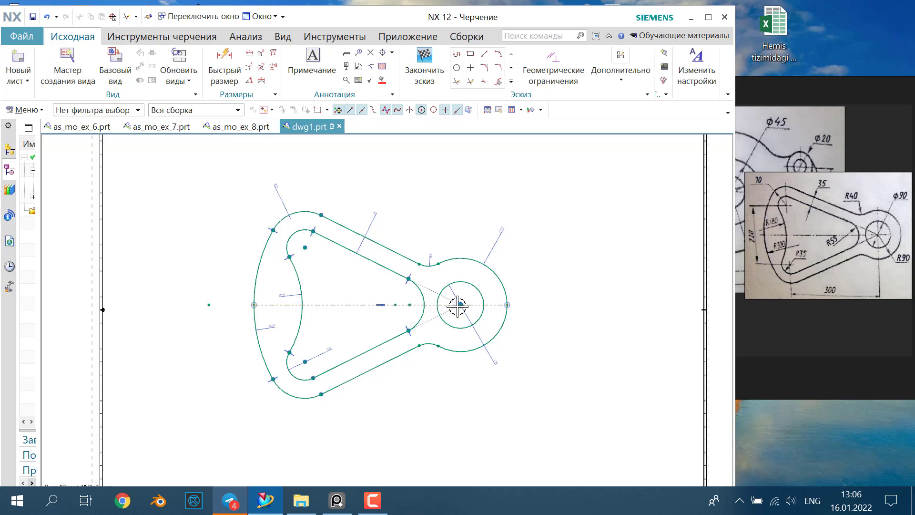
Add a horizontal dimension from the lower left arc centre to the right-hand circle's centre, placed below the contour
left_click(249, 57)
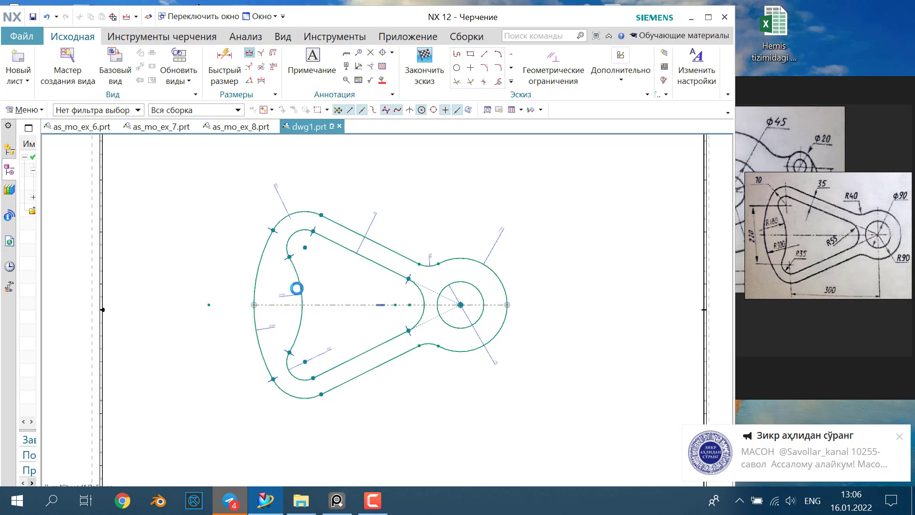
left_click(305, 362)
left_click(460, 304)
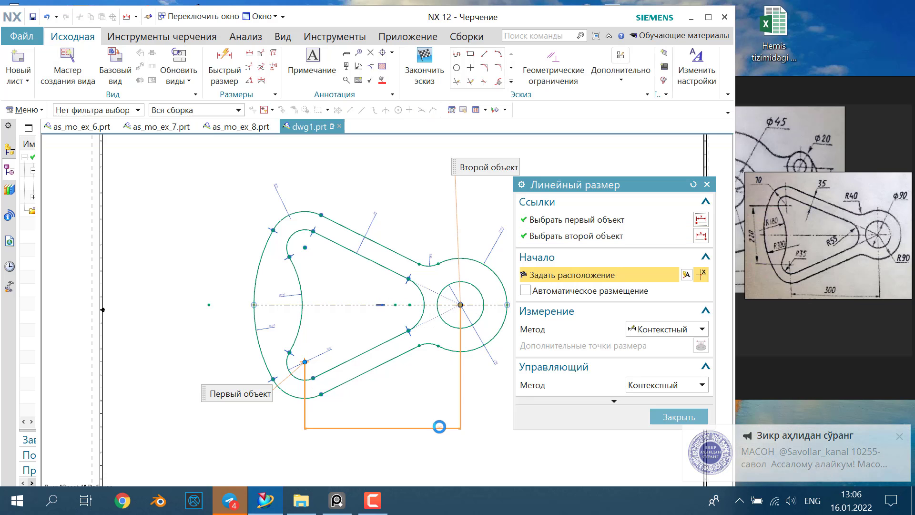
left_click(476, 431)
scroll(477, 432, "up", 1)
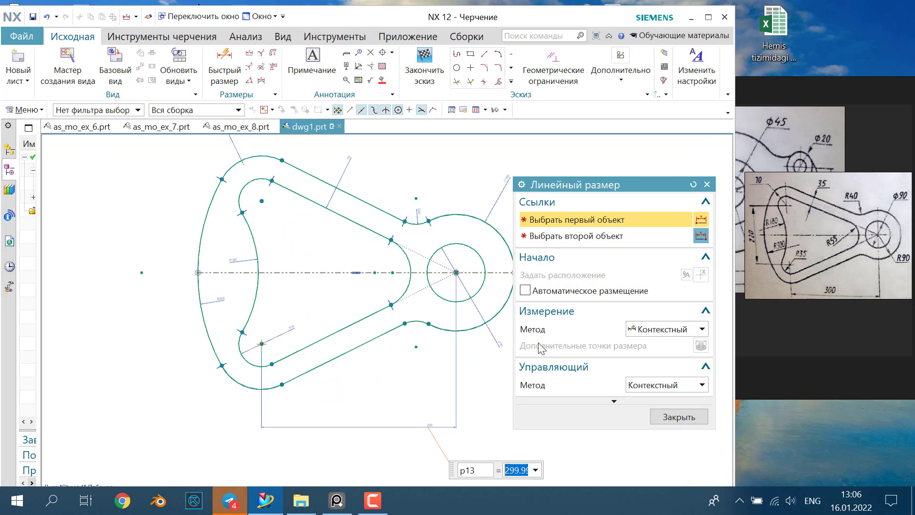
Finish the horizontal dimension and add a vertical dimension between the upper and lower left-hand arc centres, placed to the left of the contour
left_click(707, 184)
scroll(473, 401, "down", 1)
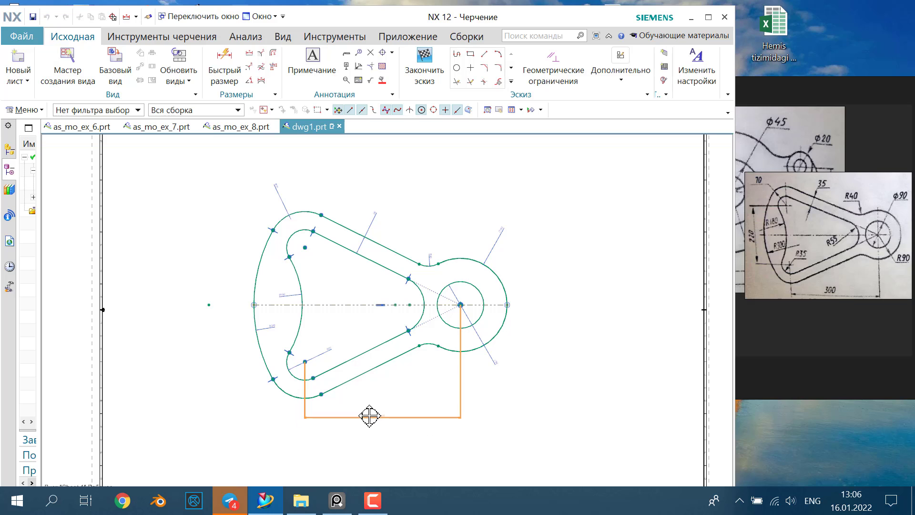
scroll(386, 424, "up", 4)
scroll(385, 423, "down", 3)
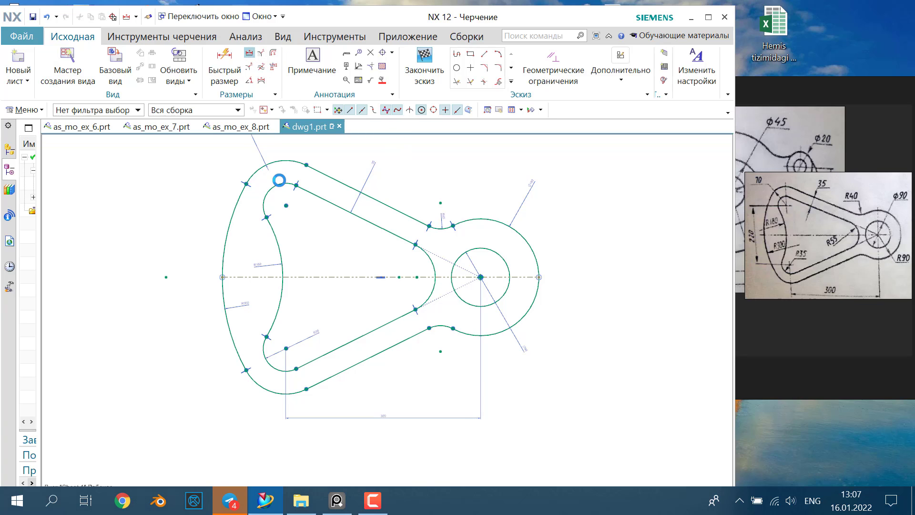
left_click(286, 205)
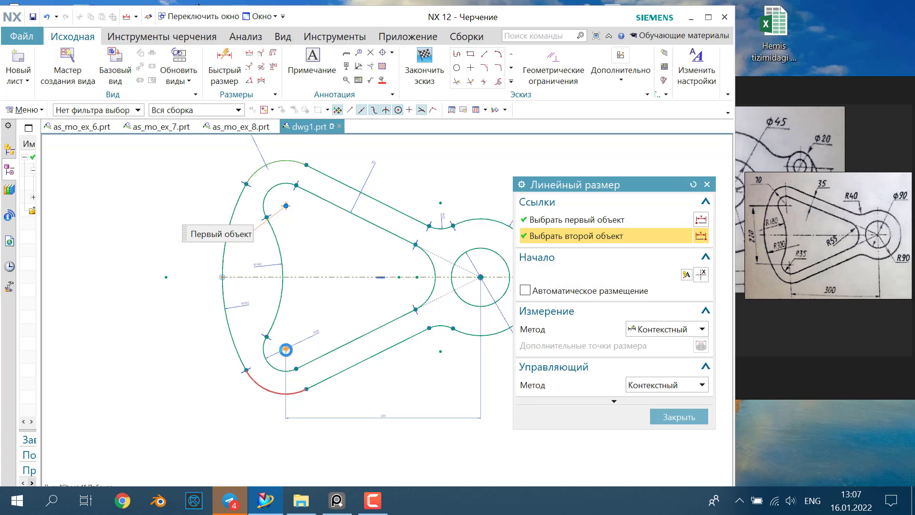
left_click(286, 350)
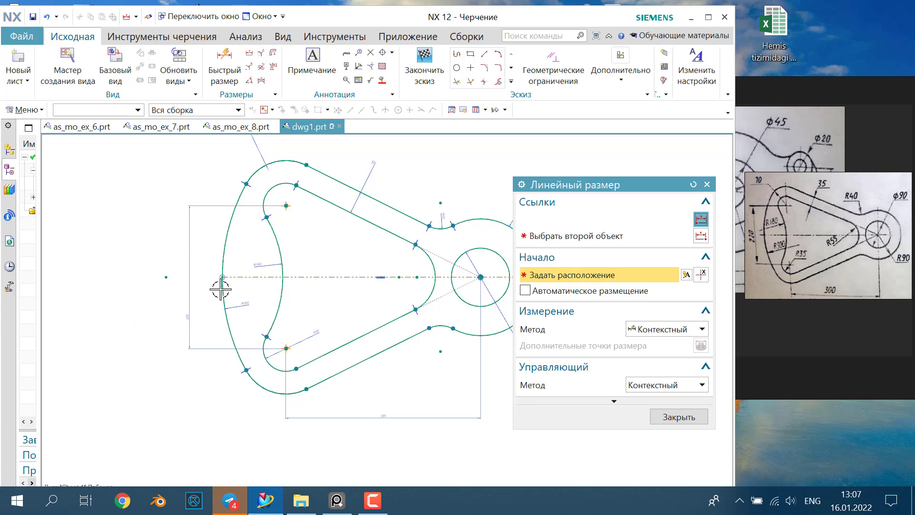
left_click(708, 185)
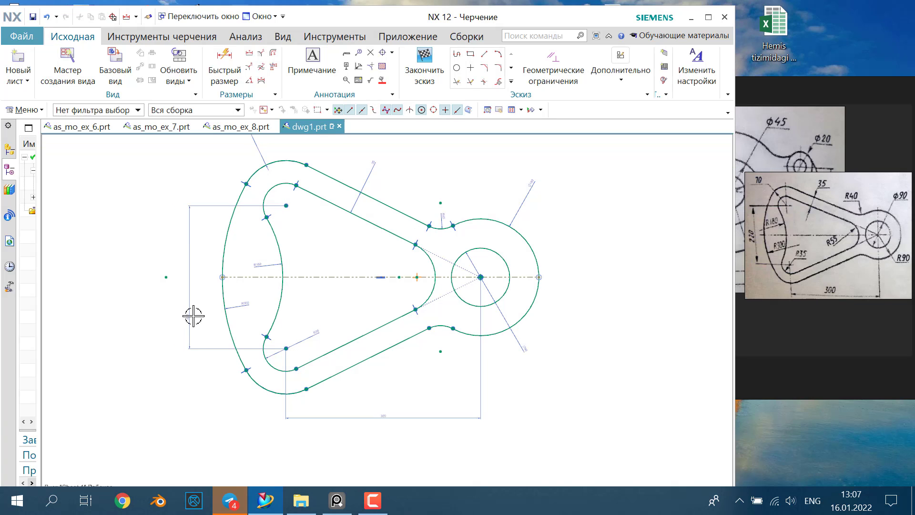
scroll(200, 279, "up", 4)
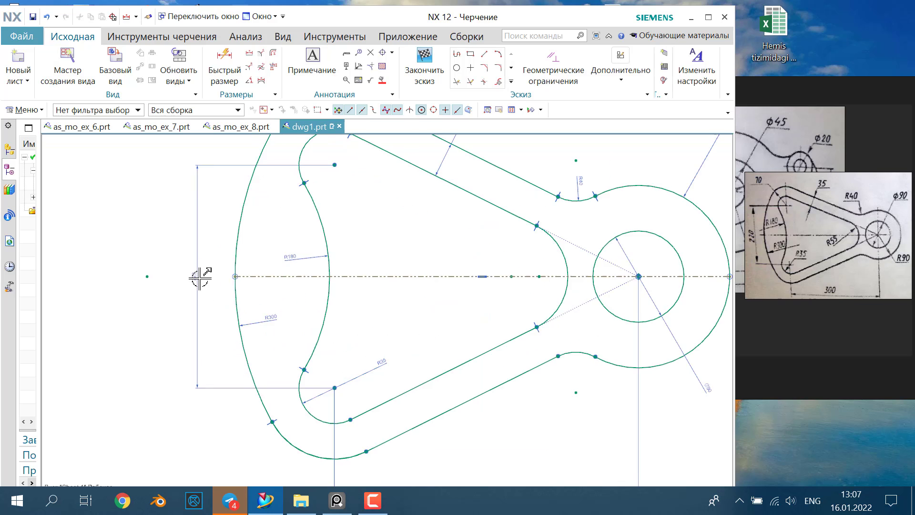
scroll(199, 278, "down", 5)
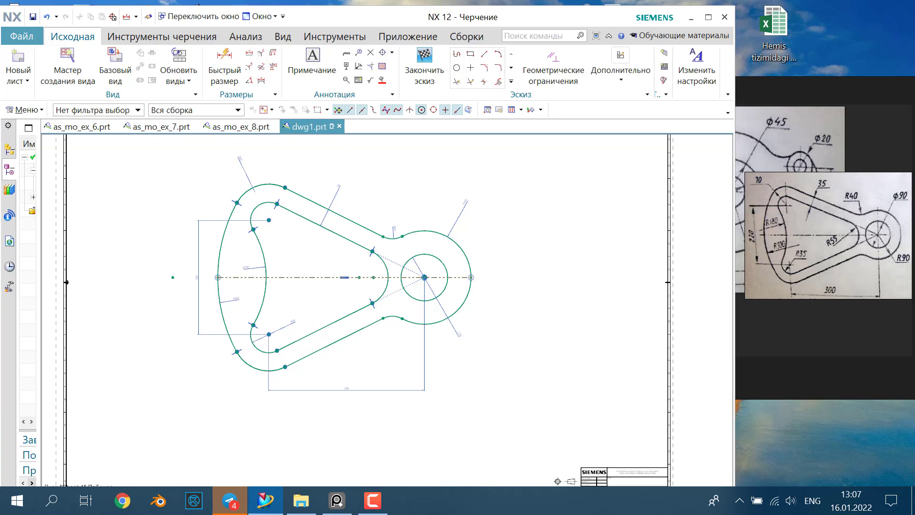
left_click(387, 501)
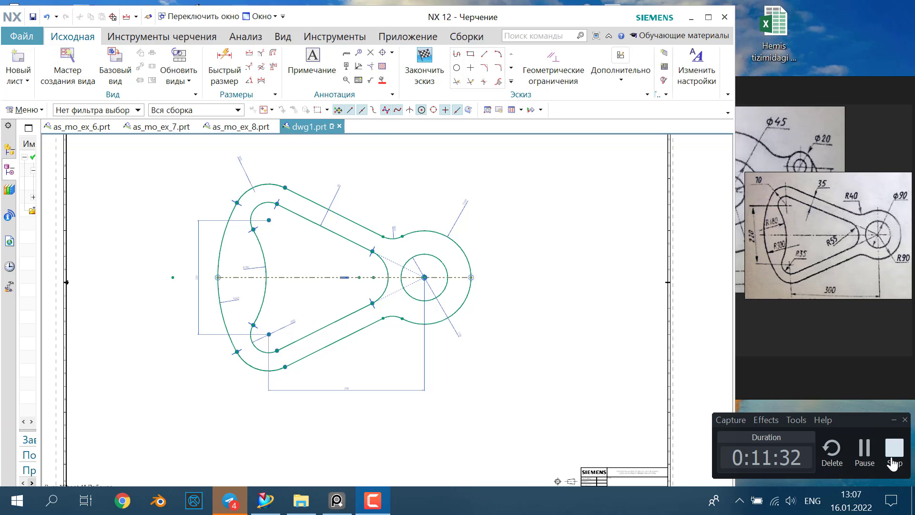